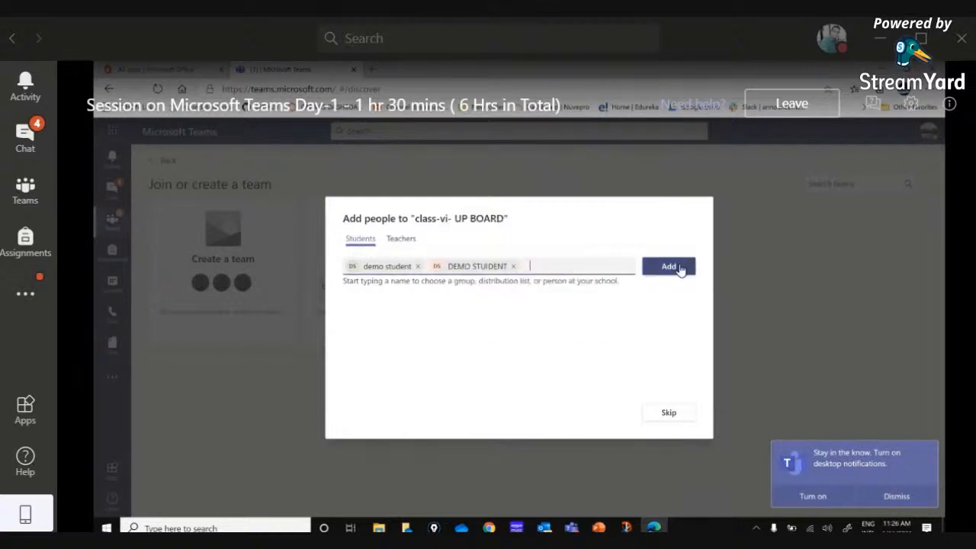
Add the two selected demo students to the class-vi- UP BOARD team and finish adding people
{"action": "left_click", "coordinate": [676, 269]}
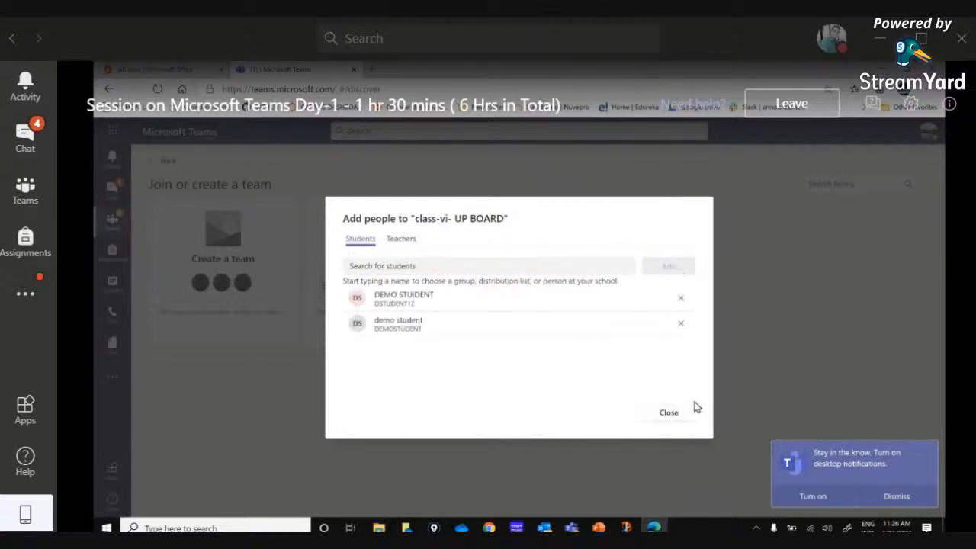
{"action": "left_click", "coordinate": [672, 419]}
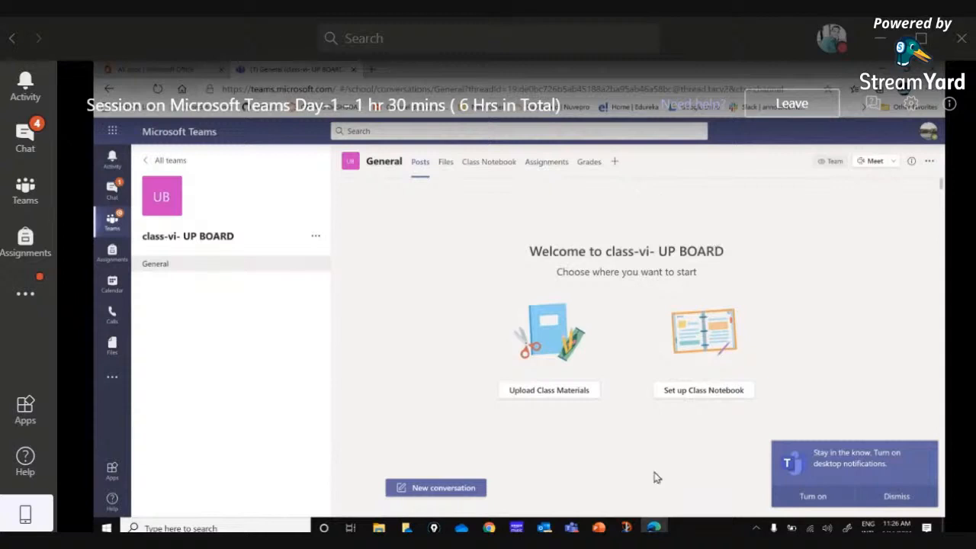
Find the class-vi- UP BOARD team among all teams and open it
{"action": "left_click", "coordinate": [111, 229]}
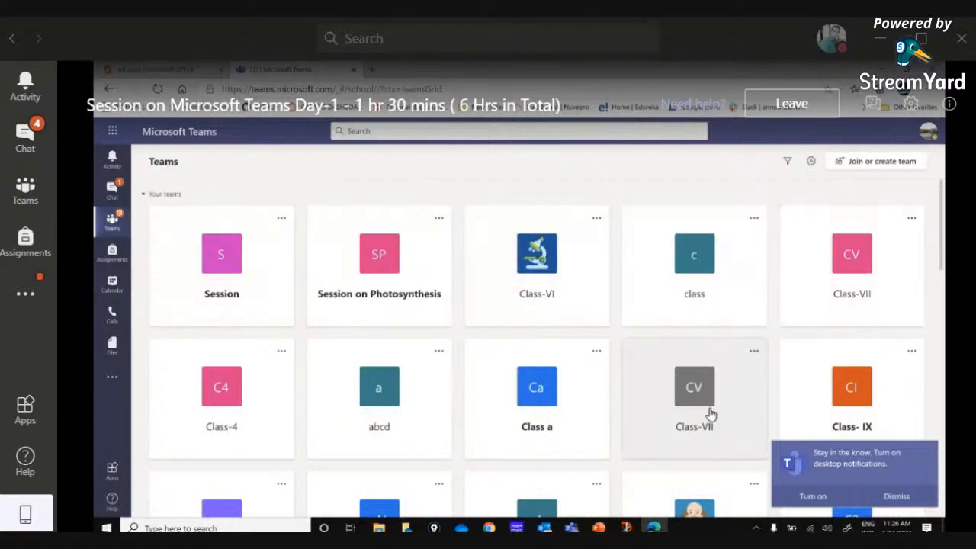
{"action": "scroll", "coordinate": [709, 415], "scroll_direction": "down", "scroll_amount": 3}
{"action": "scroll", "coordinate": [702, 421], "scroll_direction": "down", "scroll_amount": 4}
{"action": "scroll", "coordinate": [702, 416], "scroll_direction": "down", "scroll_amount": 5}
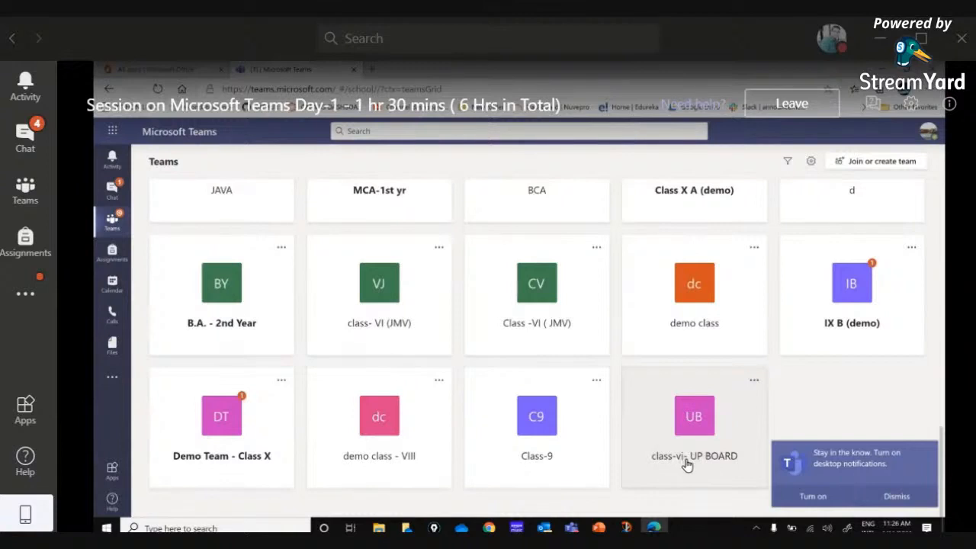
{"action": "left_click", "coordinate": [695, 422]}
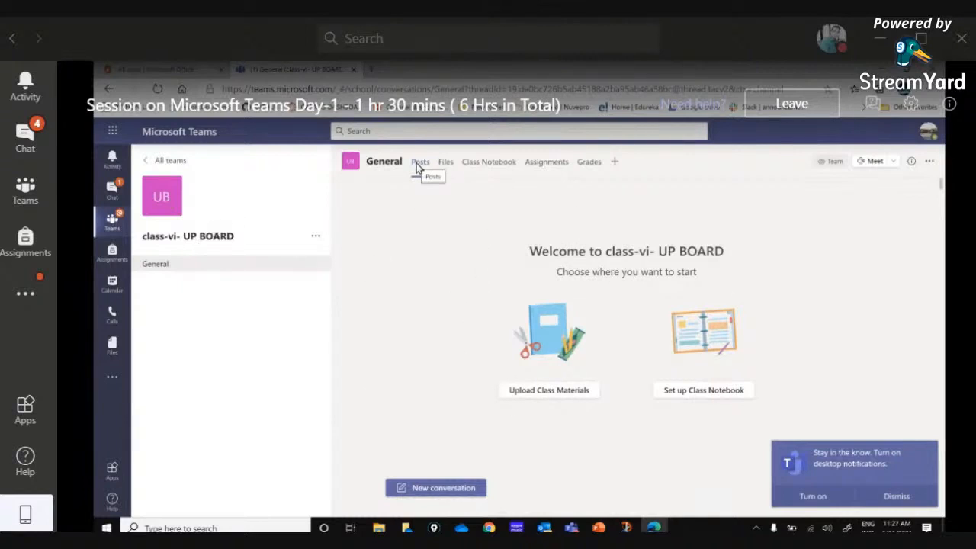
Examine the General channel's Posts, Files, Class Notebook, Assignments and Grades sections
{"action": "left_click", "coordinate": [446, 163]}
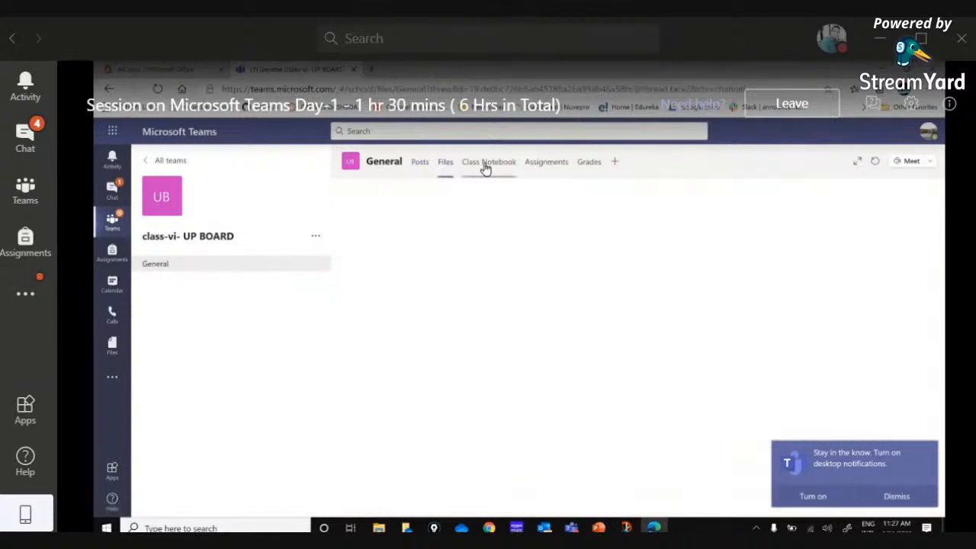
{"action": "left_click", "coordinate": [482, 164]}
{"action": "left_click", "coordinate": [546, 169]}
{"action": "left_click", "coordinate": [585, 168]}
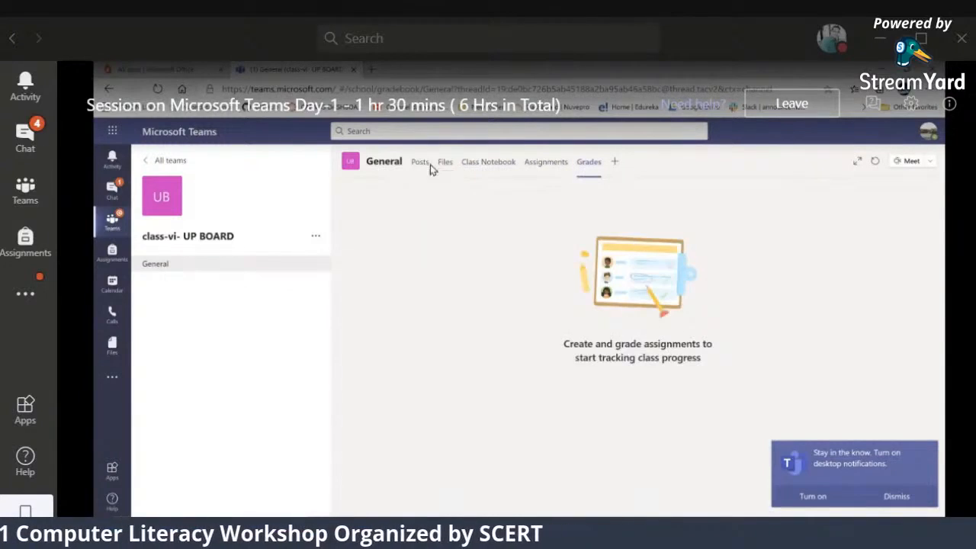
{"action": "left_click", "coordinate": [422, 165]}
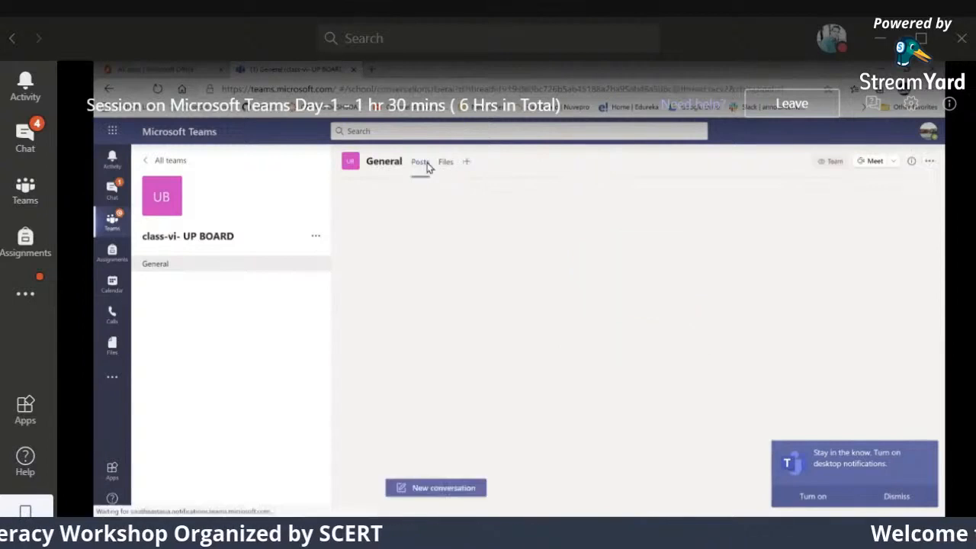
{"action": "left_click", "coordinate": [446, 166]}
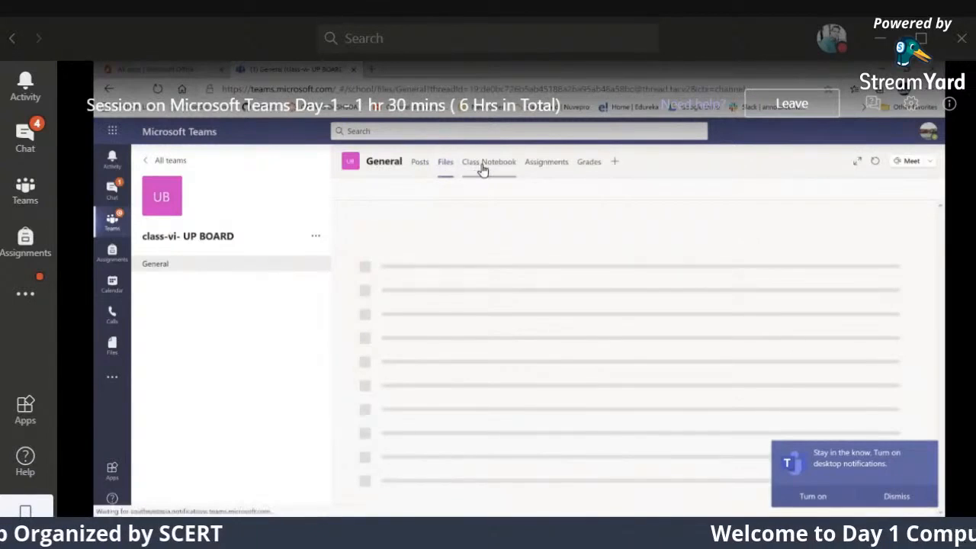
{"action": "left_click", "coordinate": [488, 167]}
{"action": "left_click", "coordinate": [560, 165]}
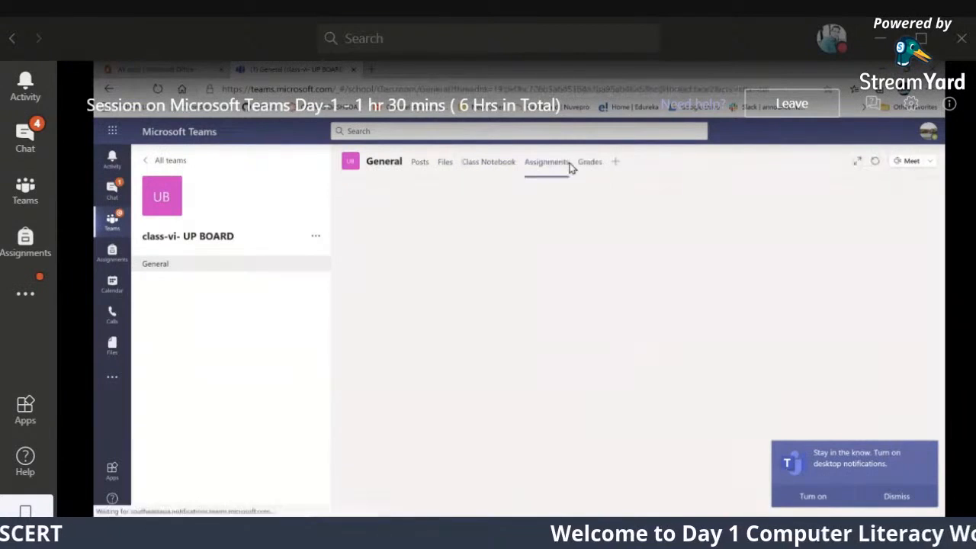
{"action": "left_click", "coordinate": [586, 164]}
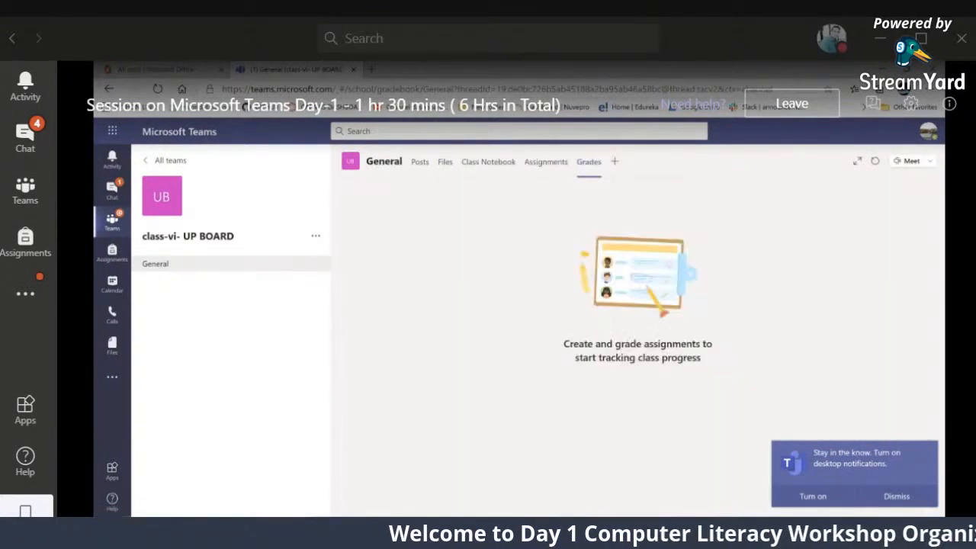
{"action": "mouse_move", "coordinate": [489, 532]}
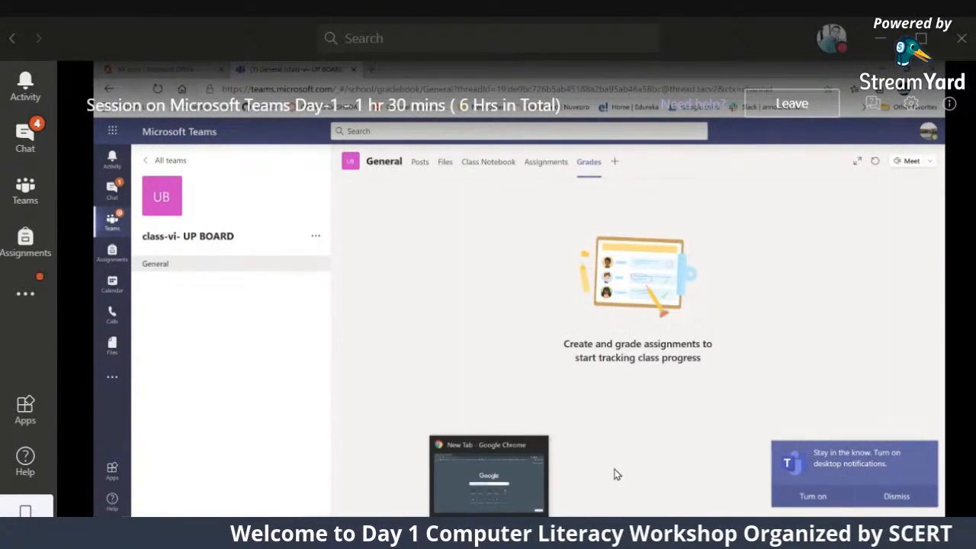
Post "hello" as a new conversation in the General channel and reply to it with "welcome"
{"action": "left_click", "coordinate": [161, 264]}
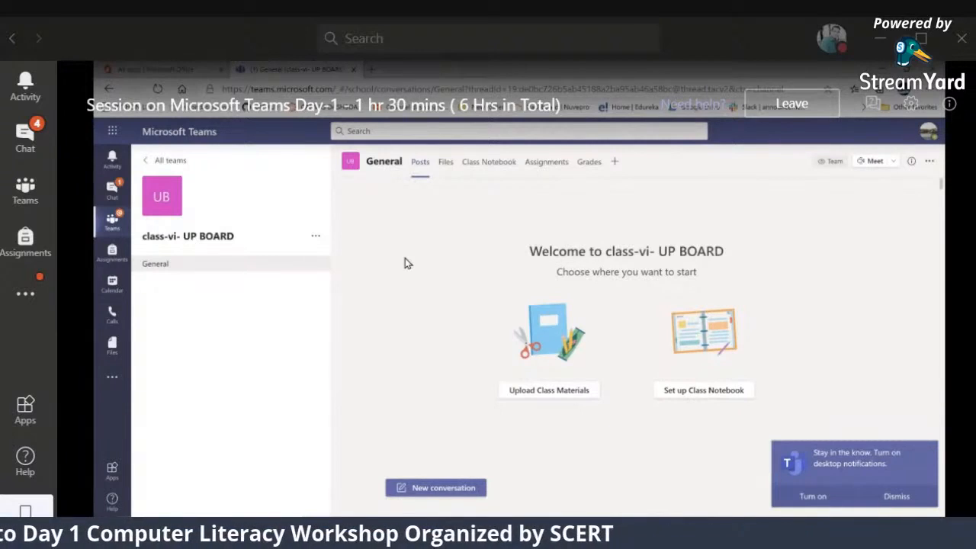
{"action": "left_click", "coordinate": [435, 489]}
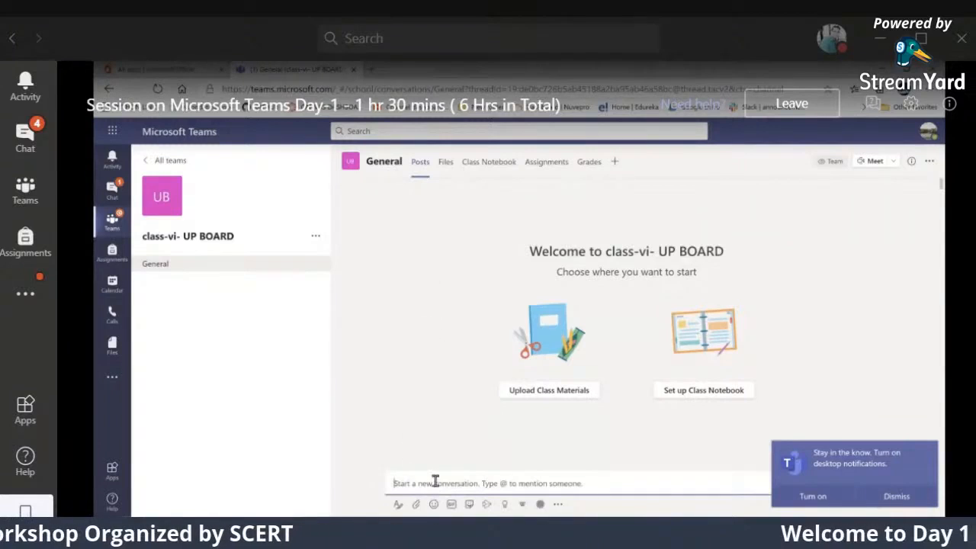
{"action": "type", "text": "Nello"}
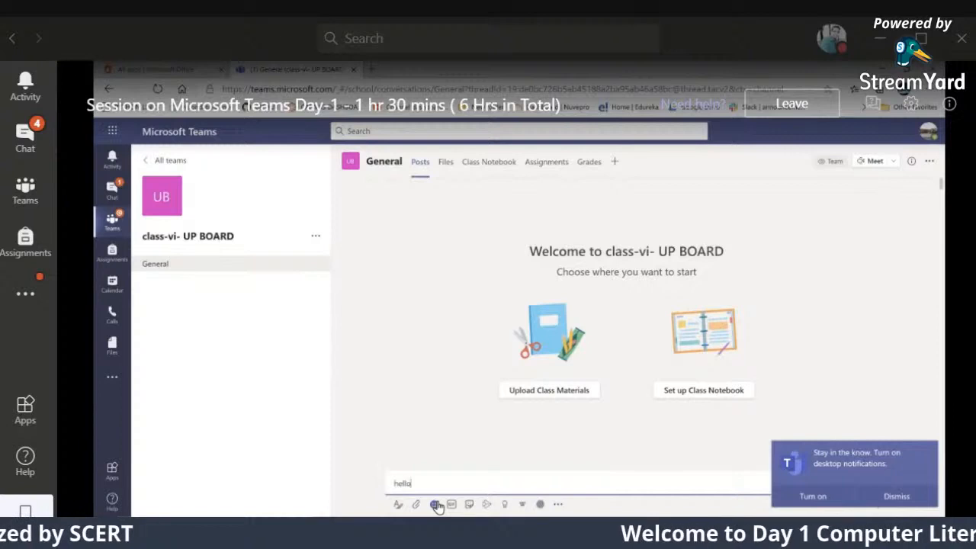
{"action": "key", "text": "Return"}
{"action": "type", "text": "welcome"}
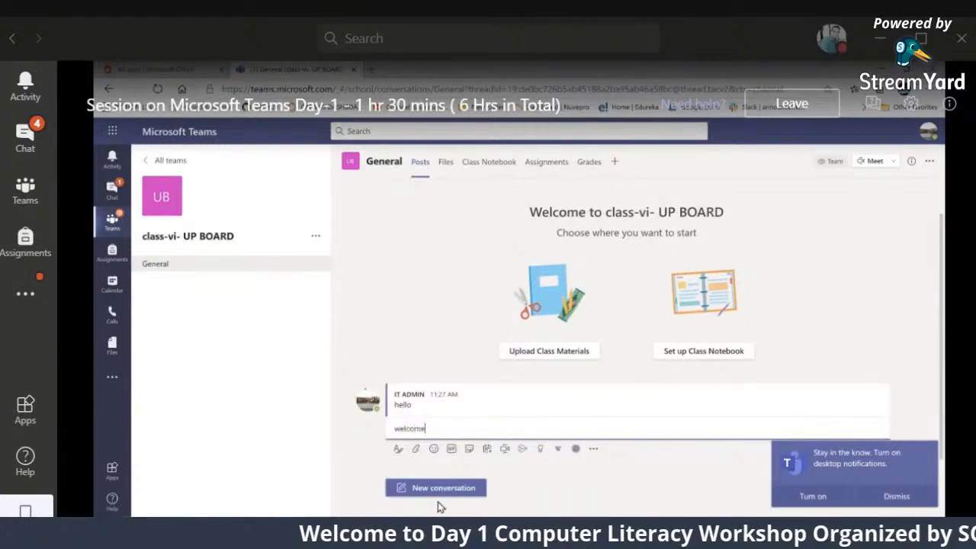
{"action": "key", "text": "Return"}
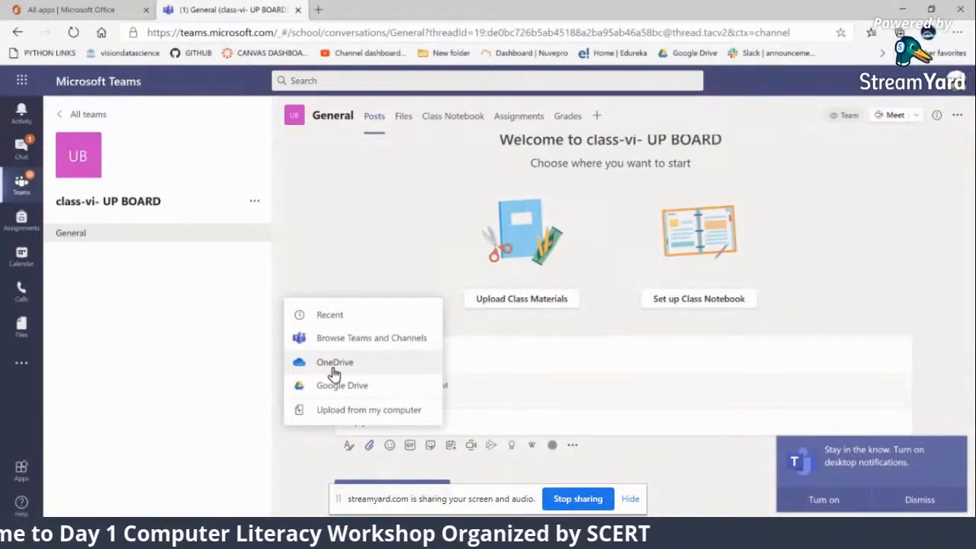
Attach team.txt from the computer's Desktop to the reply, choosing Class Materials as the upload location
{"action": "left_click", "coordinate": [332, 414]}
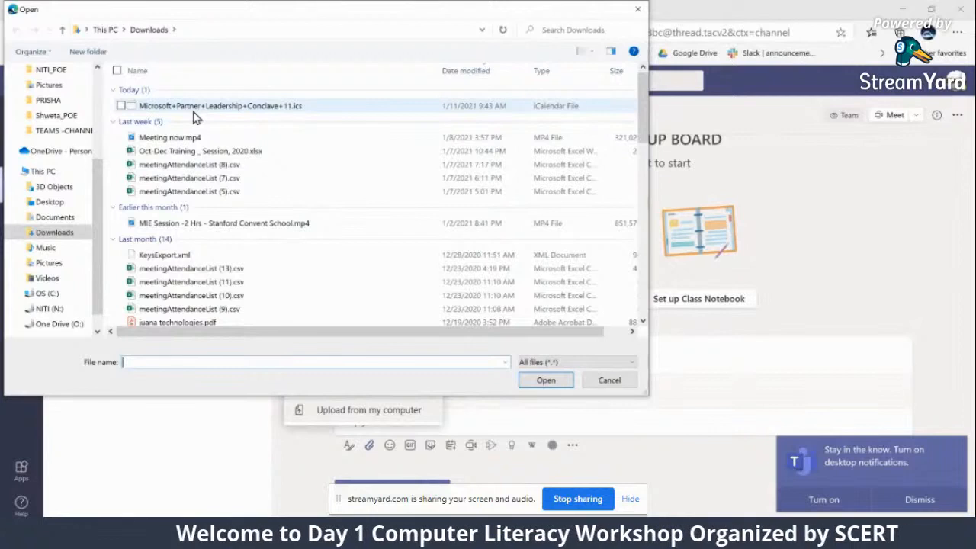
{"action": "left_click", "coordinate": [50, 201]}
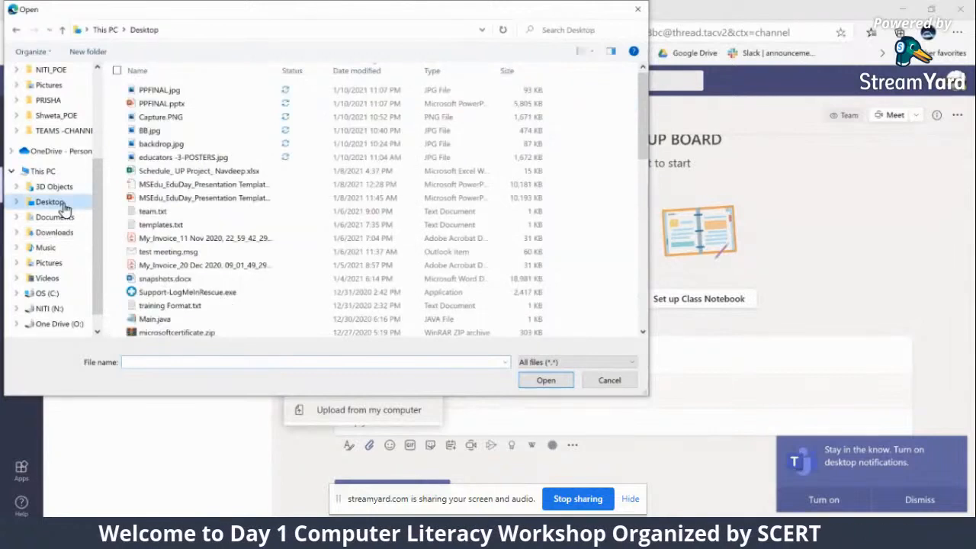
{"action": "left_click", "coordinate": [160, 215]}
{"action": "left_click", "coordinate": [533, 385]}
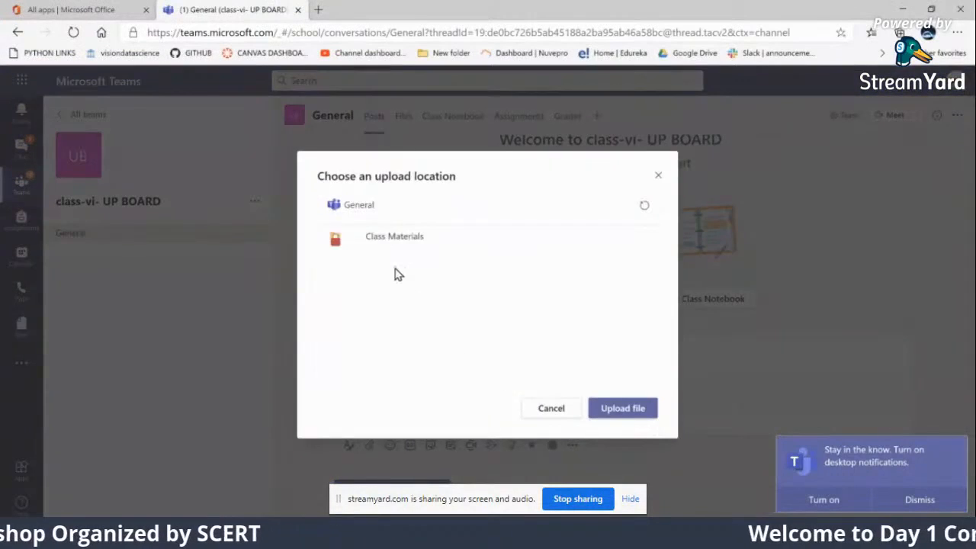
{"action": "left_click", "coordinate": [390, 241]}
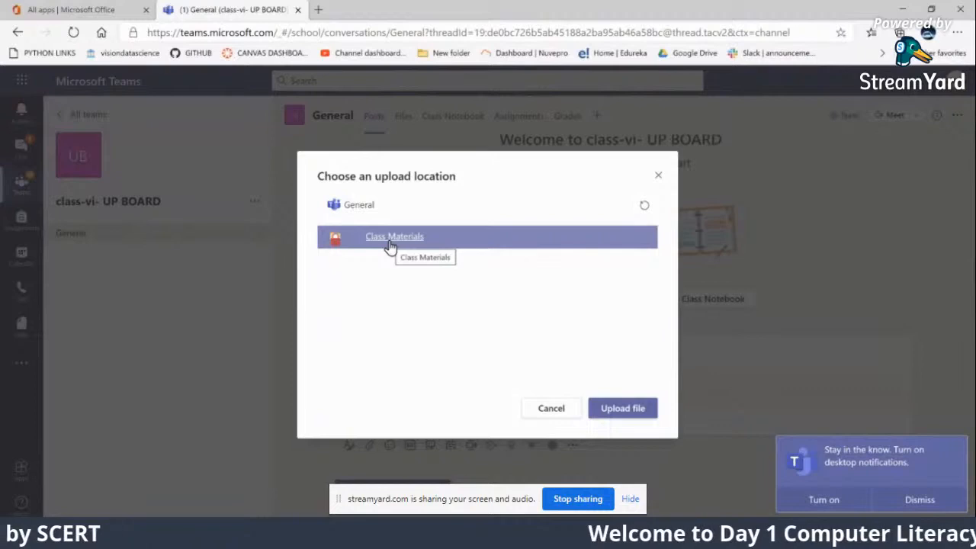
{"action": "left_click", "coordinate": [618, 415]}
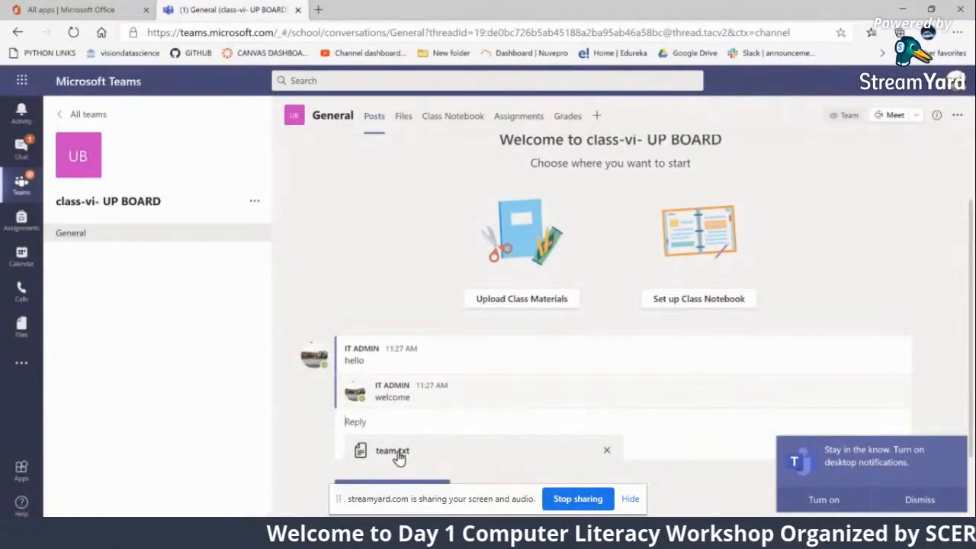
{"action": "left_click", "coordinate": [433, 425]}
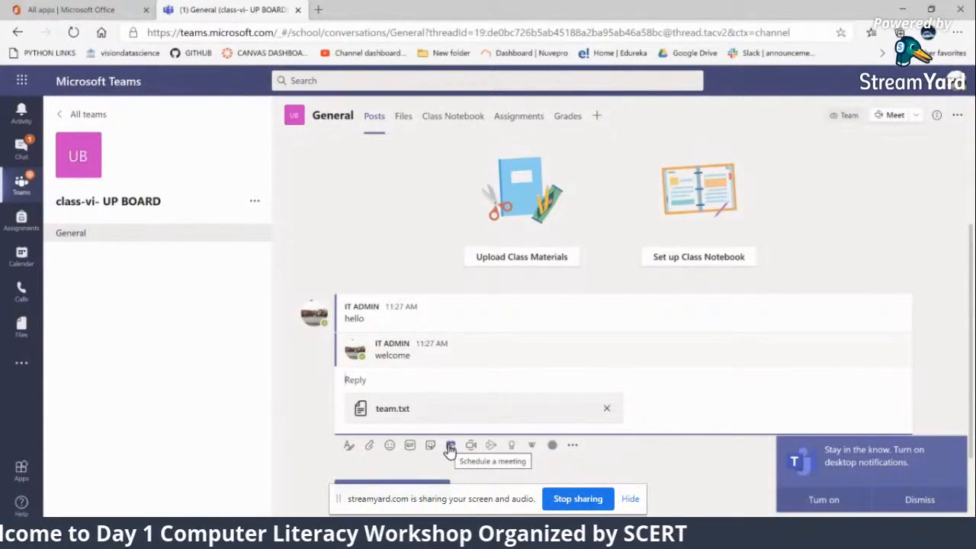
Start scheduling a meeting from the reply, title it "chapter-1" and check its channel selection
{"action": "left_click", "coordinate": [451, 447]}
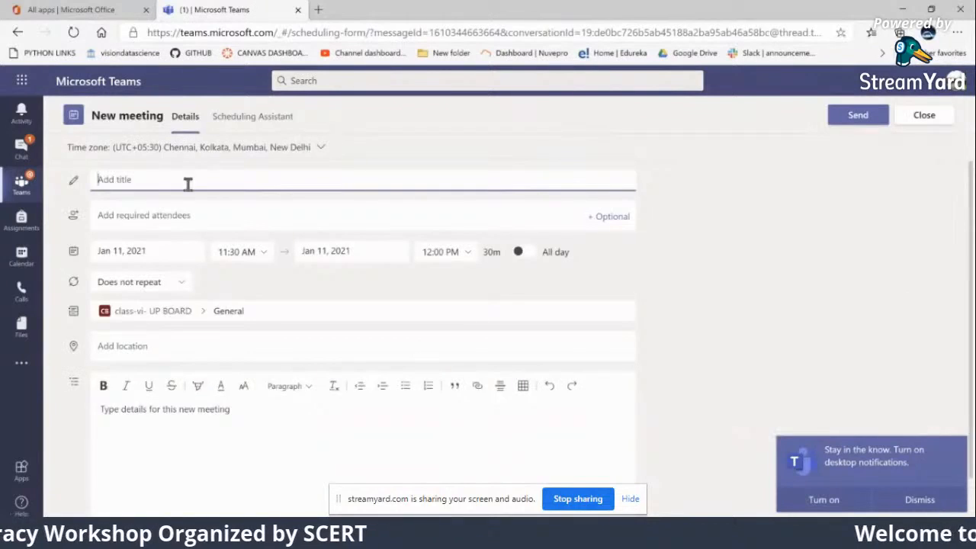
{"action": "type", "text": "ch"}
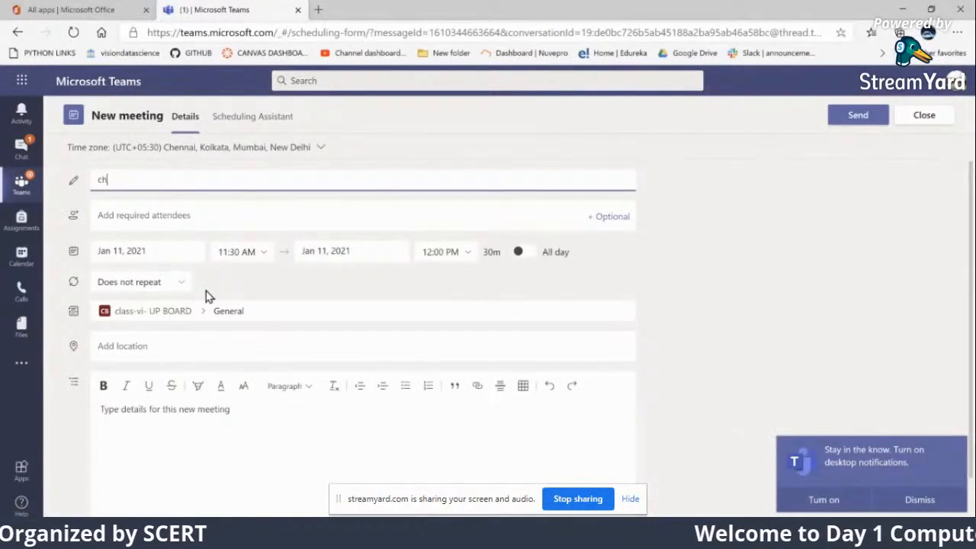
{"action": "type", "text": "apter-1"}
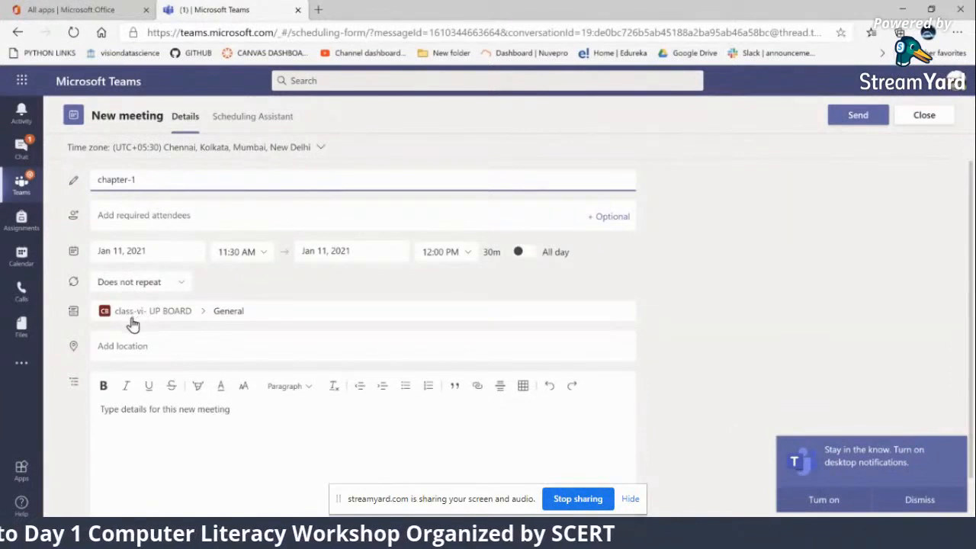
{"action": "left_click", "coordinate": [248, 312]}
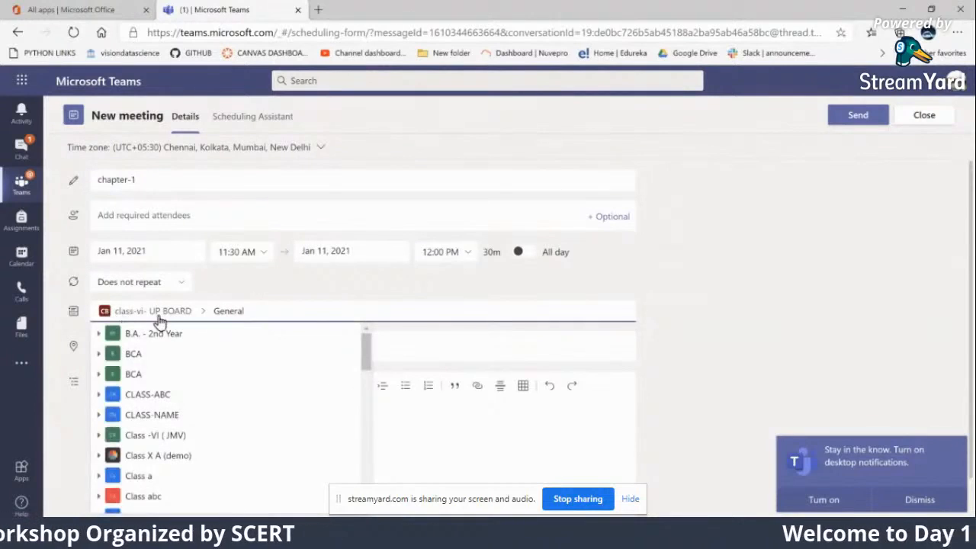
{"action": "left_click", "coordinate": [251, 295]}
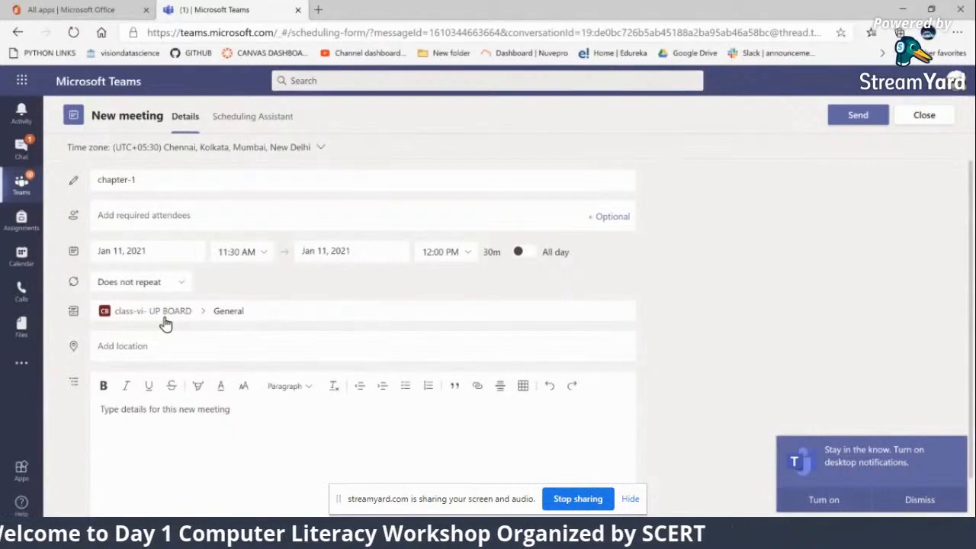
{"action": "left_click", "coordinate": [160, 417]}
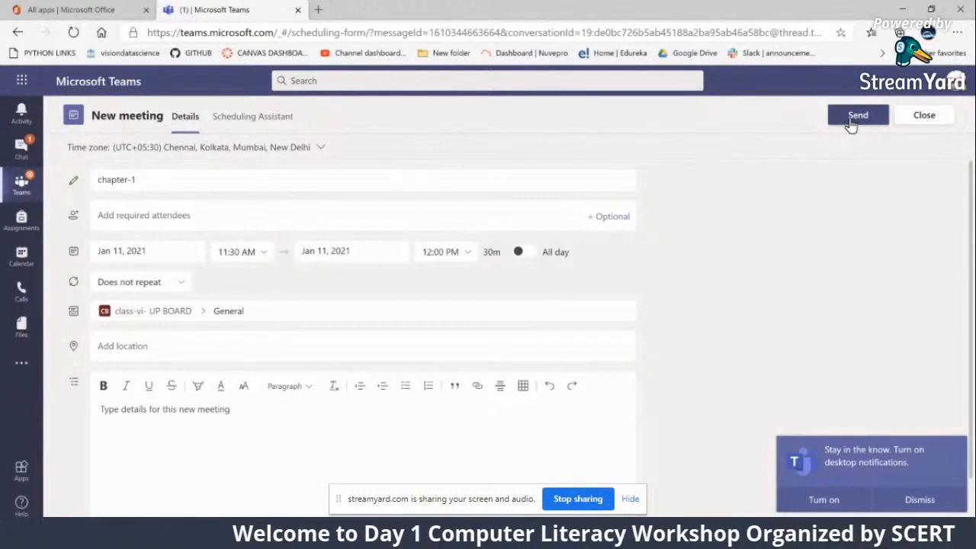
Set the meeting date to Jan 12, 2021 and send the invitation
{"action": "left_click", "coordinate": [163, 252]}
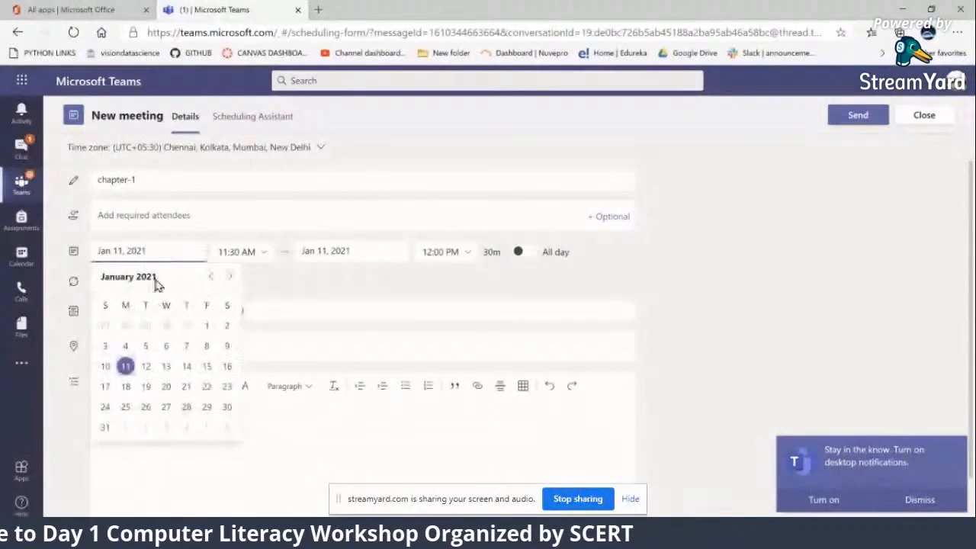
{"action": "left_click", "coordinate": [146, 367]}
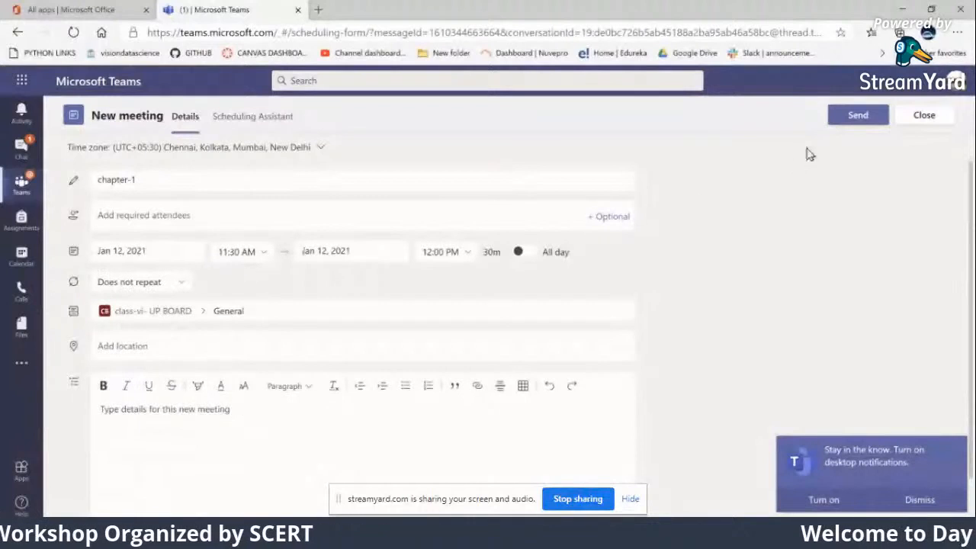
{"action": "left_click", "coordinate": [857, 116]}
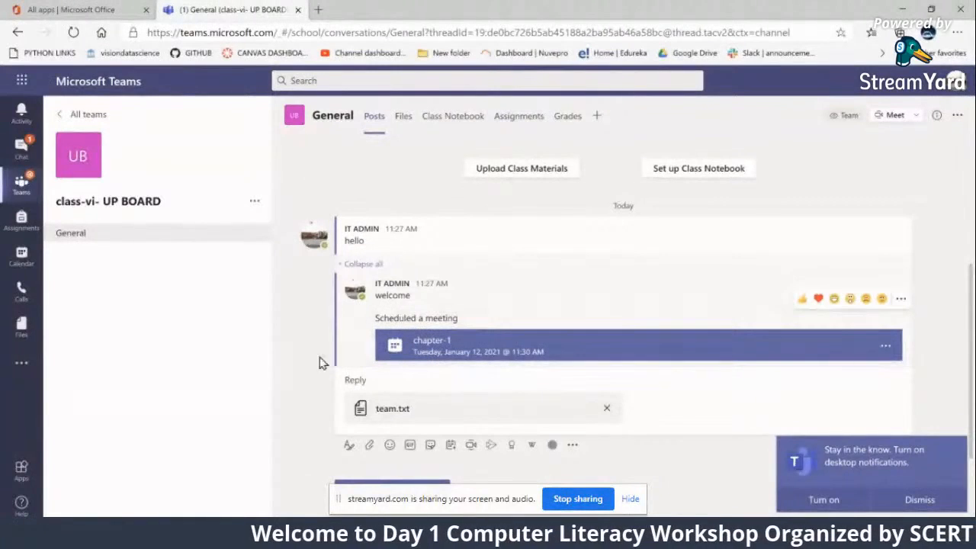
Review the details and join link of the scheduled chapter-1 meeting, and return to the channel posts
{"action": "left_click", "coordinate": [453, 355]}
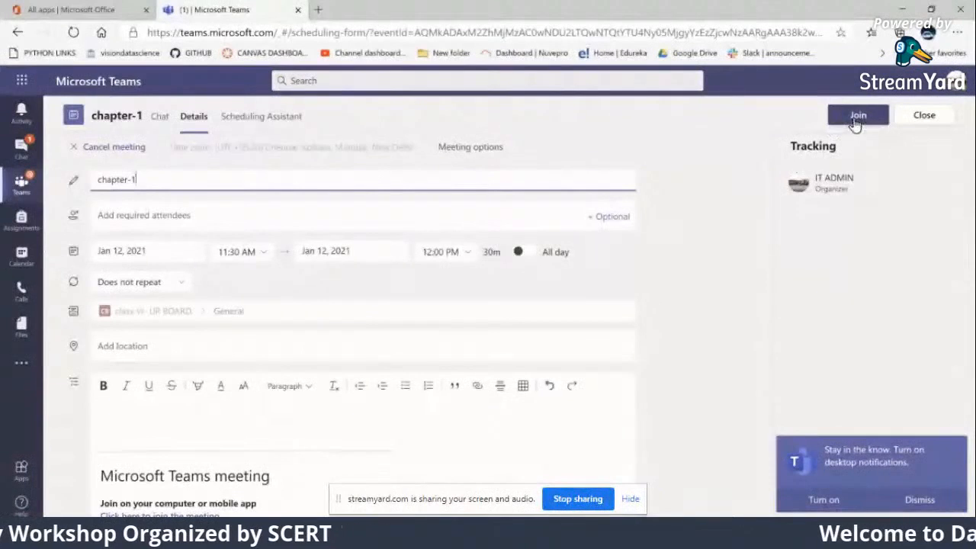
{"action": "scroll", "coordinate": [348, 451], "scroll_direction": "down", "scroll_amount": 3}
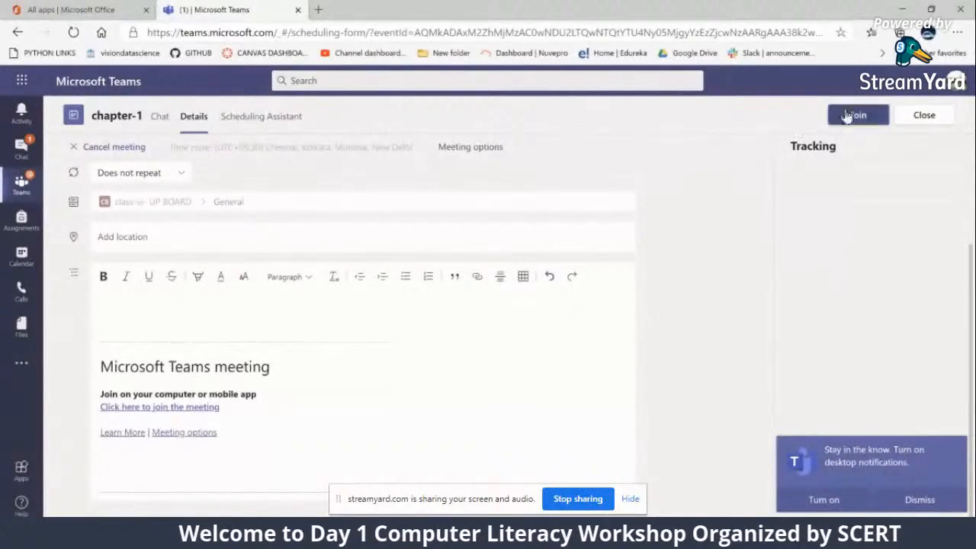
{"action": "left_click", "coordinate": [938, 122]}
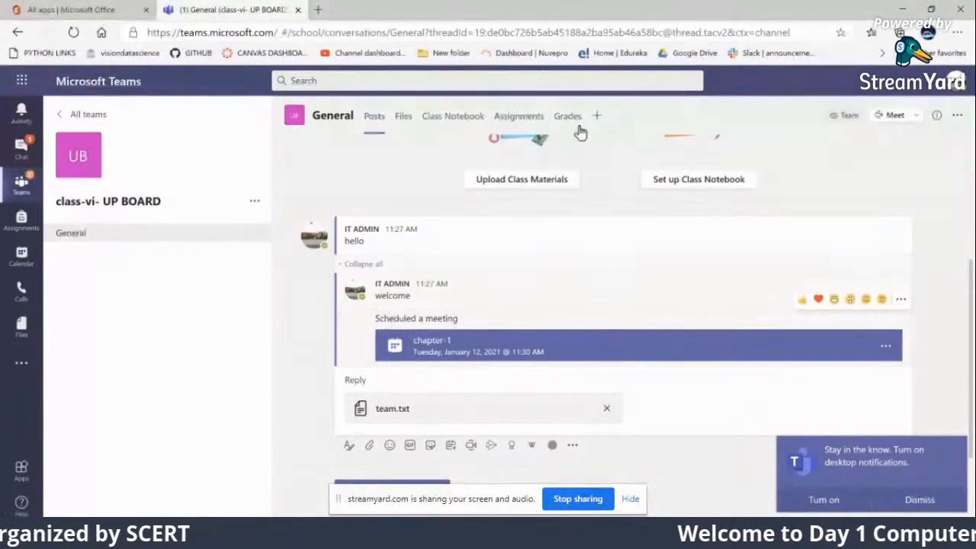
Open the Meet now preview from the reply under the "hello" post and close it without starting the meeting
{"action": "scroll", "coordinate": [573, 303], "scroll_direction": "up", "scroll_amount": 1}
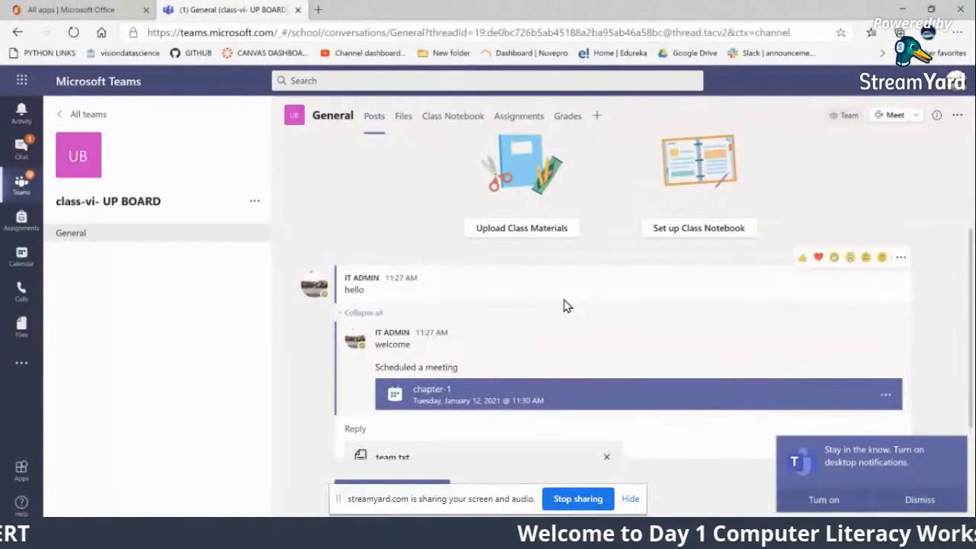
{"action": "scroll", "coordinate": [568, 304], "scroll_direction": "up", "scroll_amount": 2}
{"action": "scroll", "coordinate": [461, 267], "scroll_direction": "down", "scroll_amount": 2}
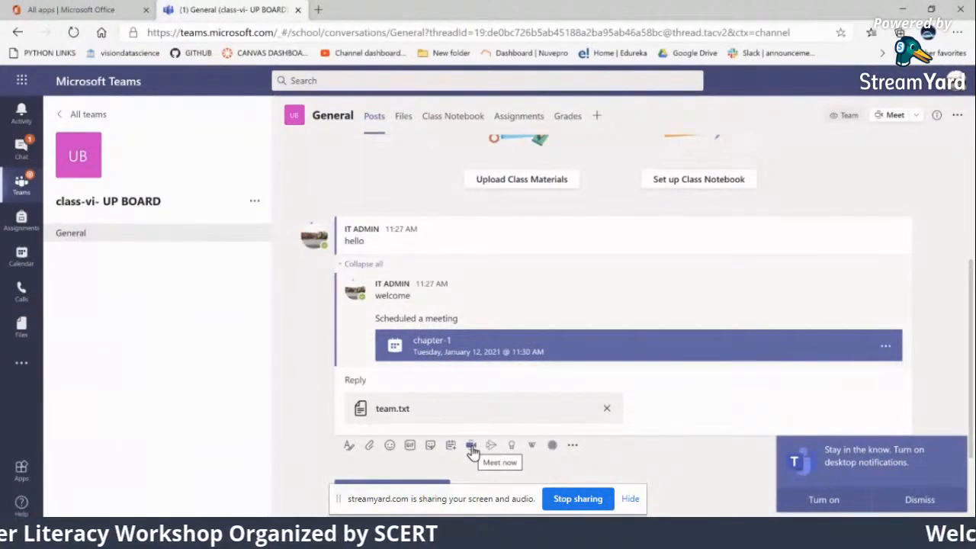
{"action": "left_click", "coordinate": [472, 450]}
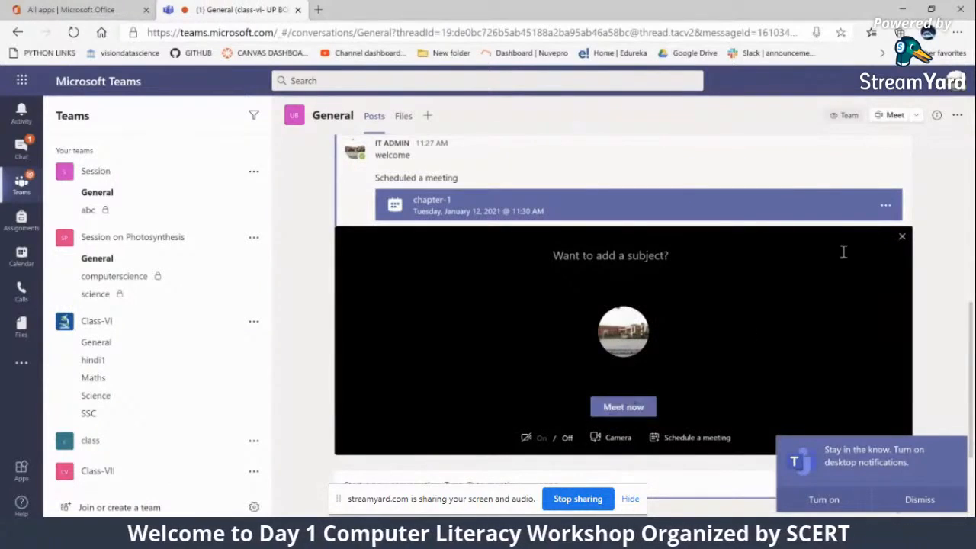
{"action": "left_click", "coordinate": [901, 239]}
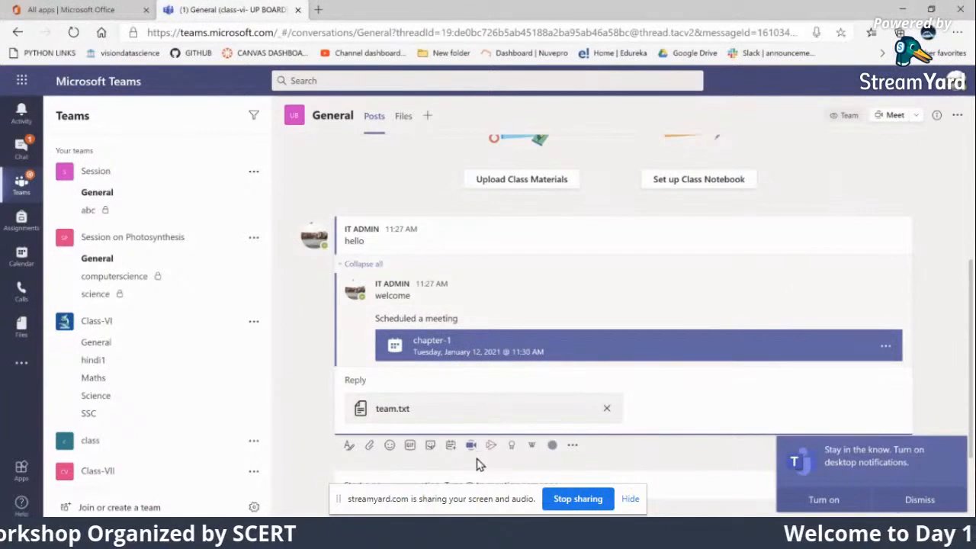
{"action": "left_click", "coordinate": [433, 479]}
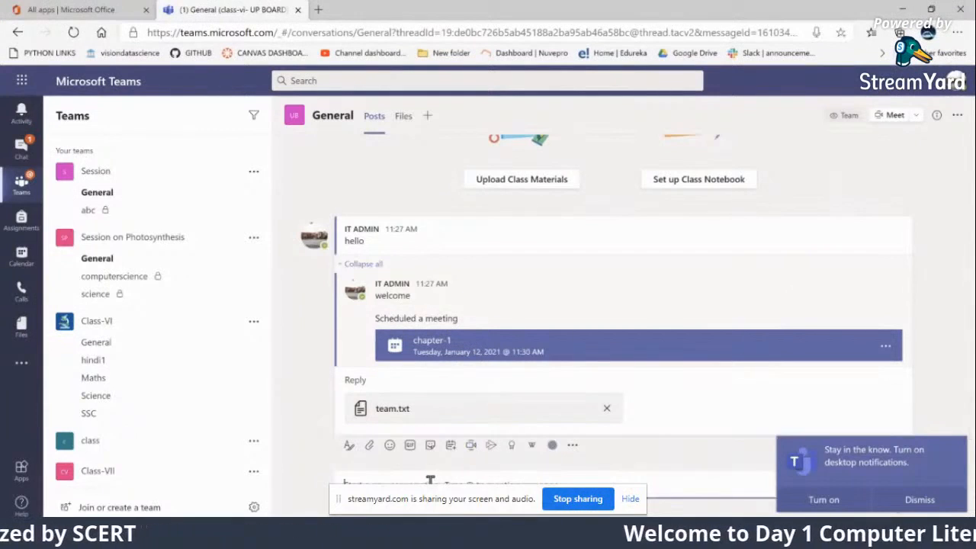
{"action": "type", "text": "@"}
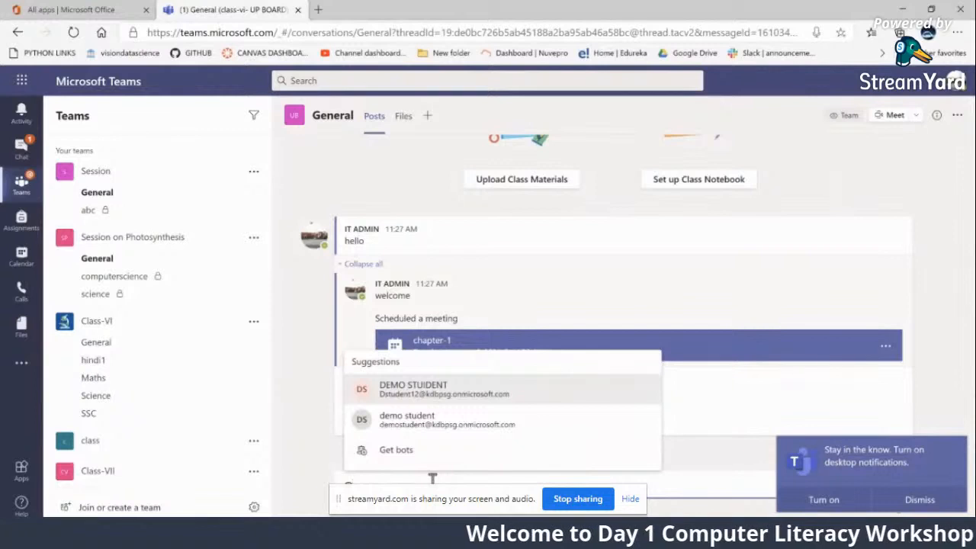
{"action": "type", "text": "demo"}
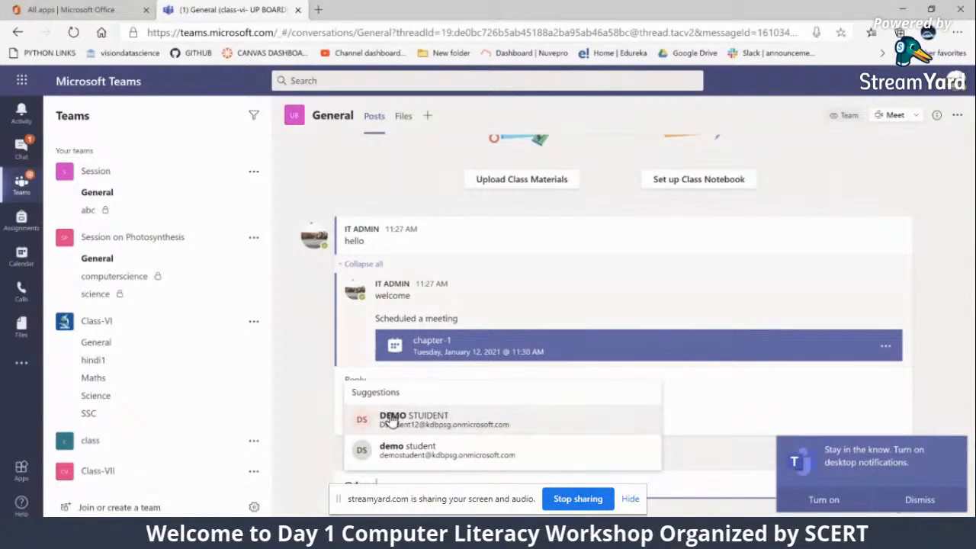
{"action": "left_click", "coordinate": [704, 416]}
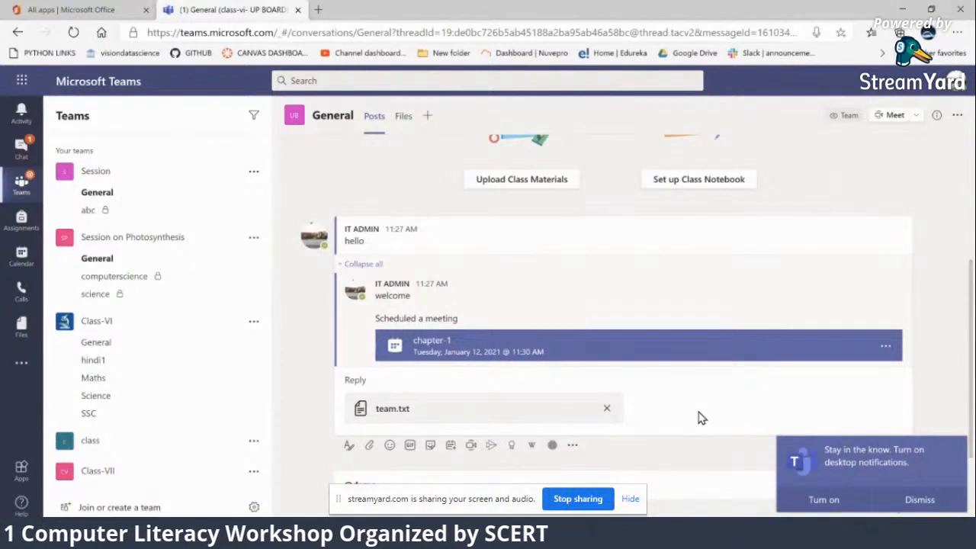
{"action": "scroll", "coordinate": [537, 320], "scroll_direction": "up", "scroll_amount": 2}
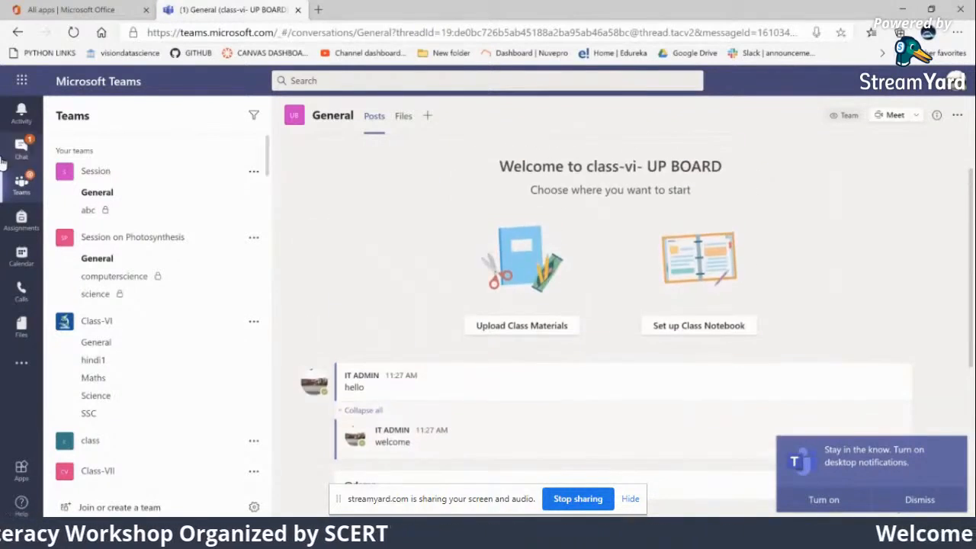
Look through the Chat and Assignments areas, and return to the General channel posts of class-vi- UP BOARD
{"action": "left_click", "coordinate": [21, 183]}
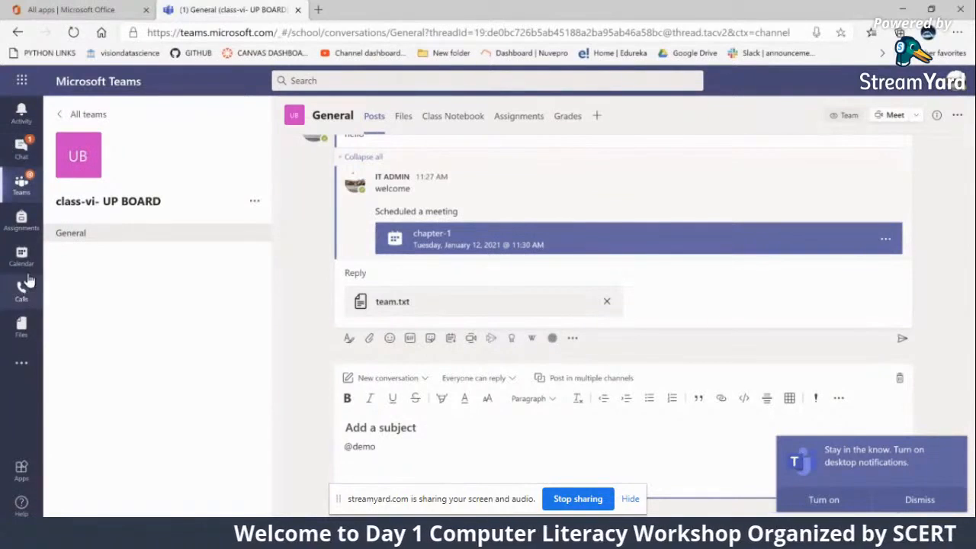
{"action": "left_click", "coordinate": [20, 148]}
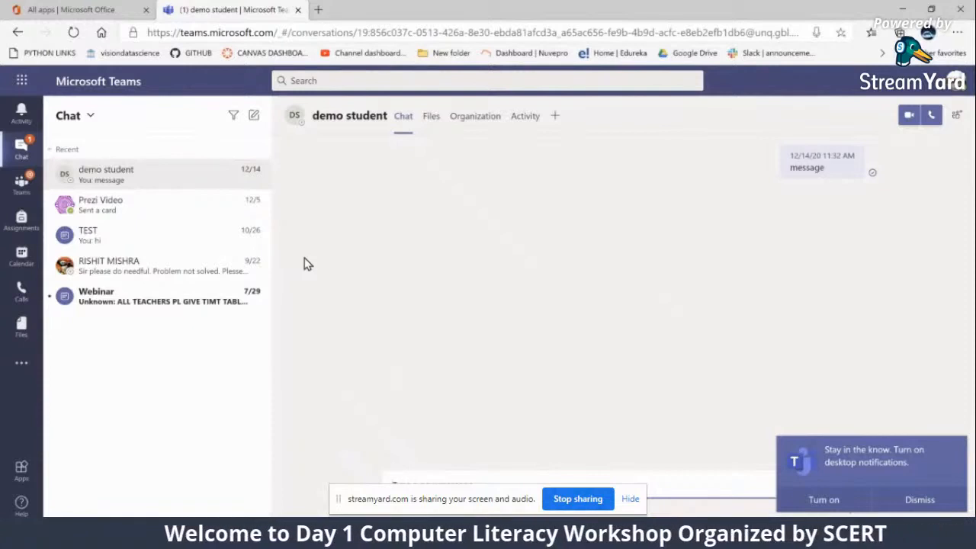
{"action": "left_click", "coordinate": [22, 193]}
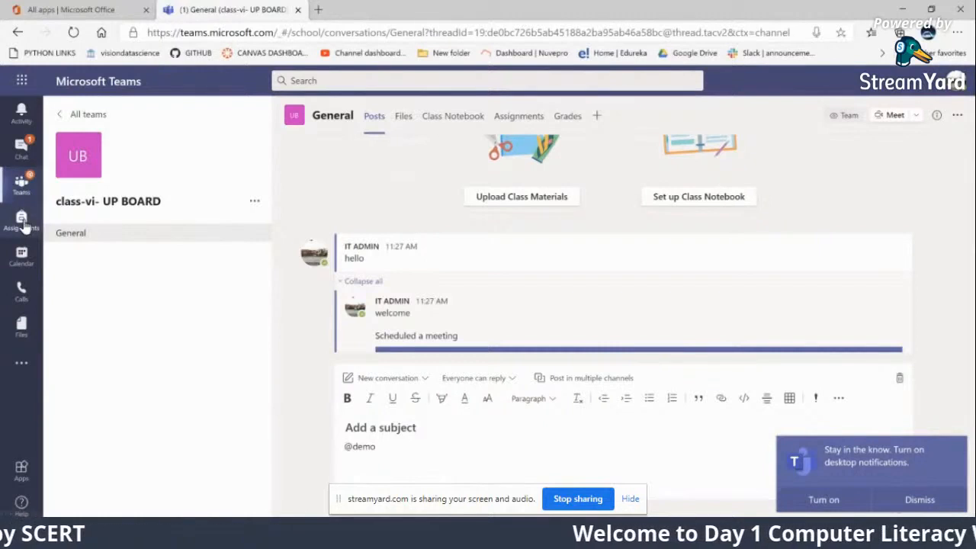
{"action": "left_click", "coordinate": [23, 219]}
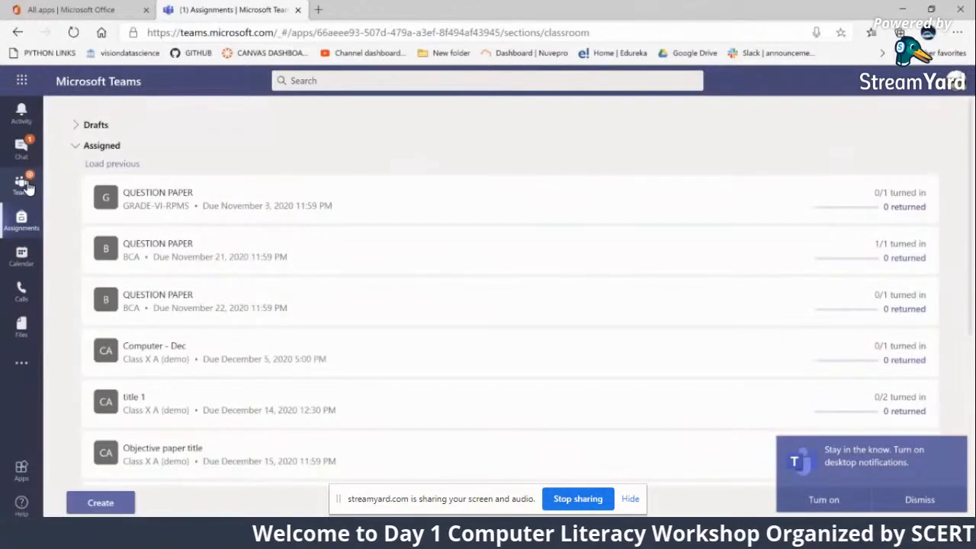
{"action": "left_click", "coordinate": [25, 186]}
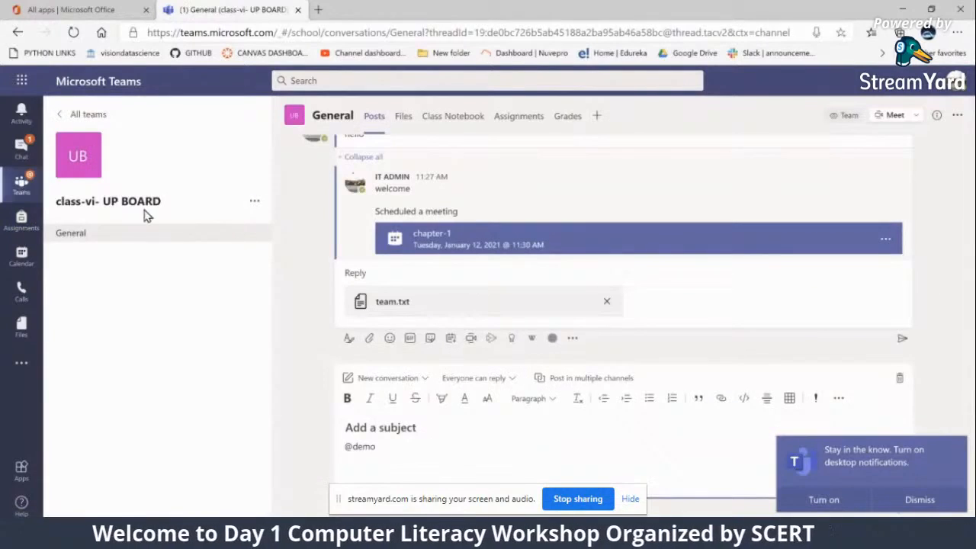
{"action": "scroll", "coordinate": [297, 218], "scroll_direction": "up", "scroll_amount": 5}
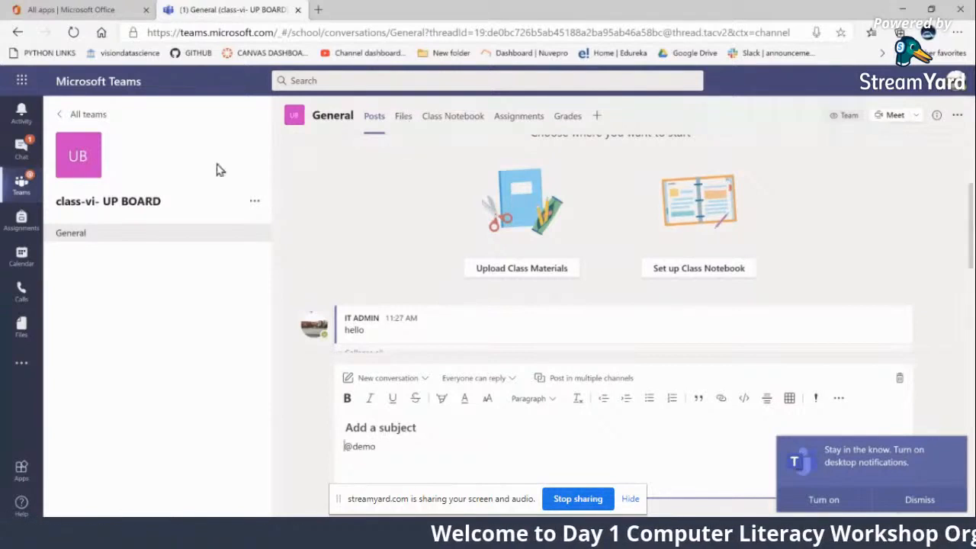
Switch to the Microsoft Teams desktop app to check the live event, and return to the class team in the browser
{"action": "mouse_move", "coordinate": [548, 537]}
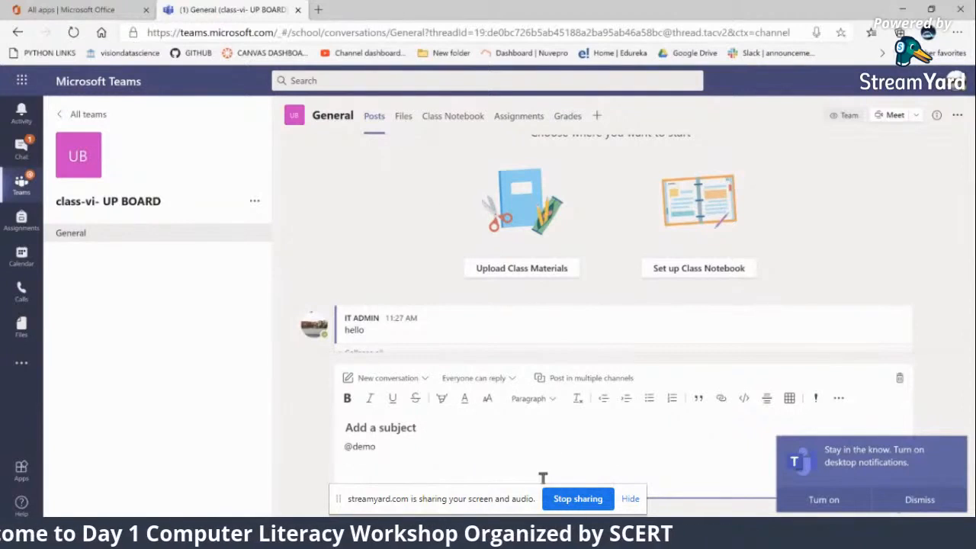
{"action": "left_click", "coordinate": [547, 537]}
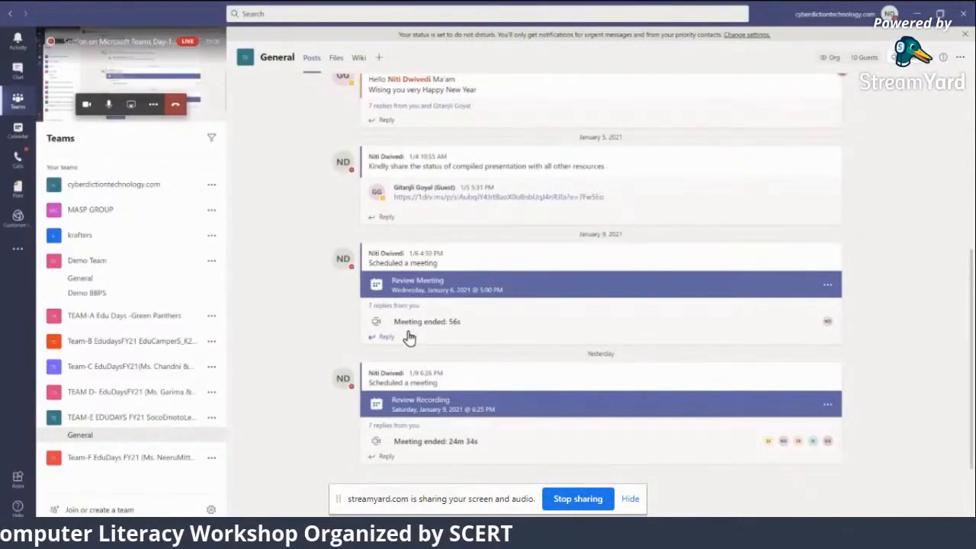
{"action": "left_click", "coordinate": [161, 66]}
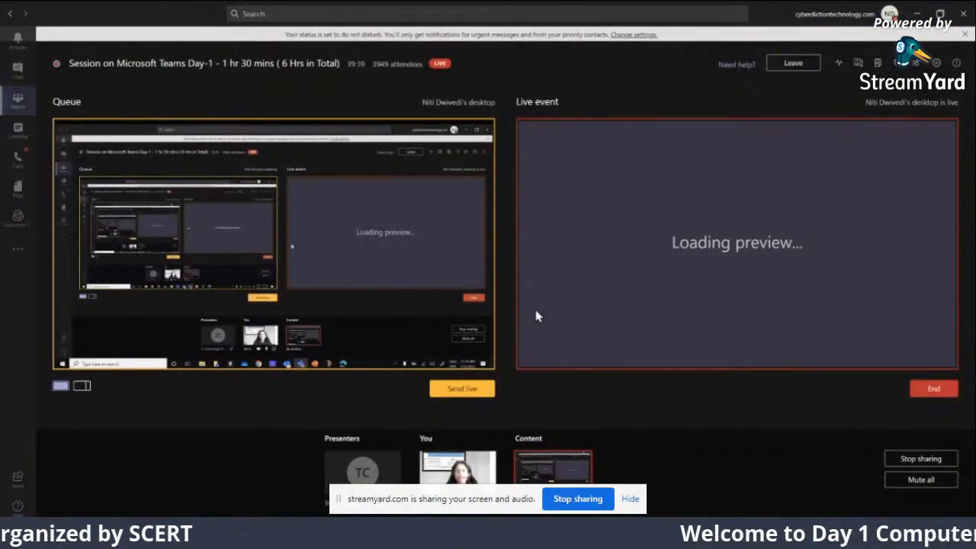
{"action": "left_click", "coordinate": [643, 537]}
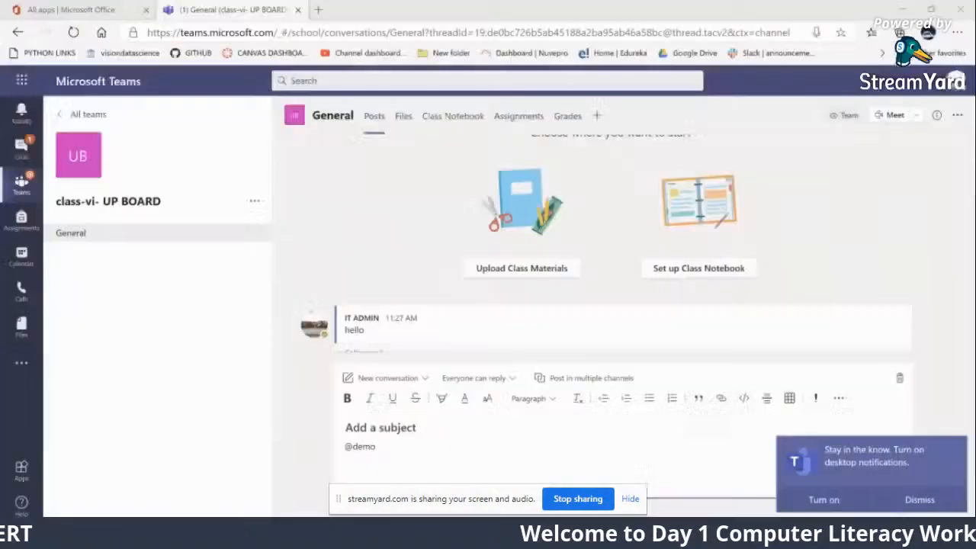
Open the General channel's files, examine the new-item options and the Word document naming dialog, and cancel it
{"action": "left_click", "coordinate": [405, 121]}
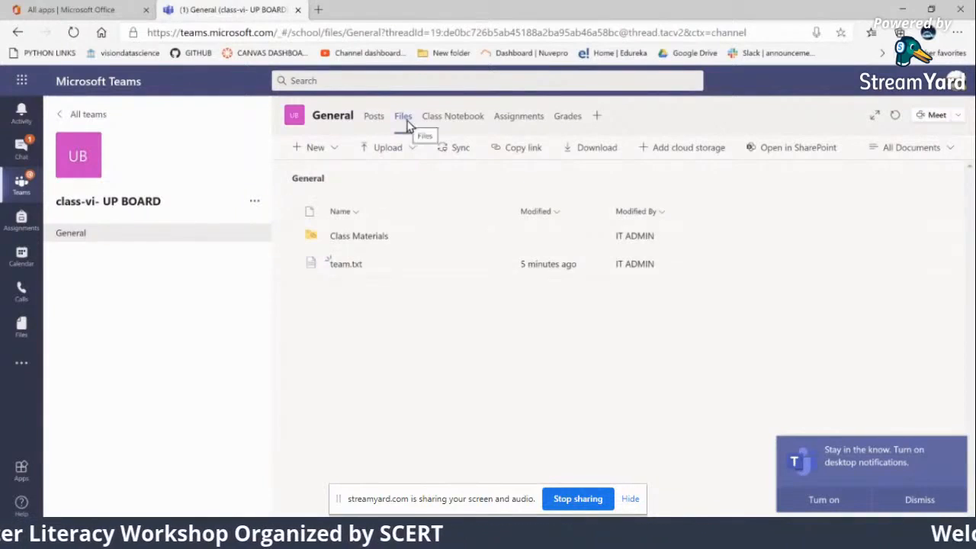
{"action": "left_click", "coordinate": [336, 157]}
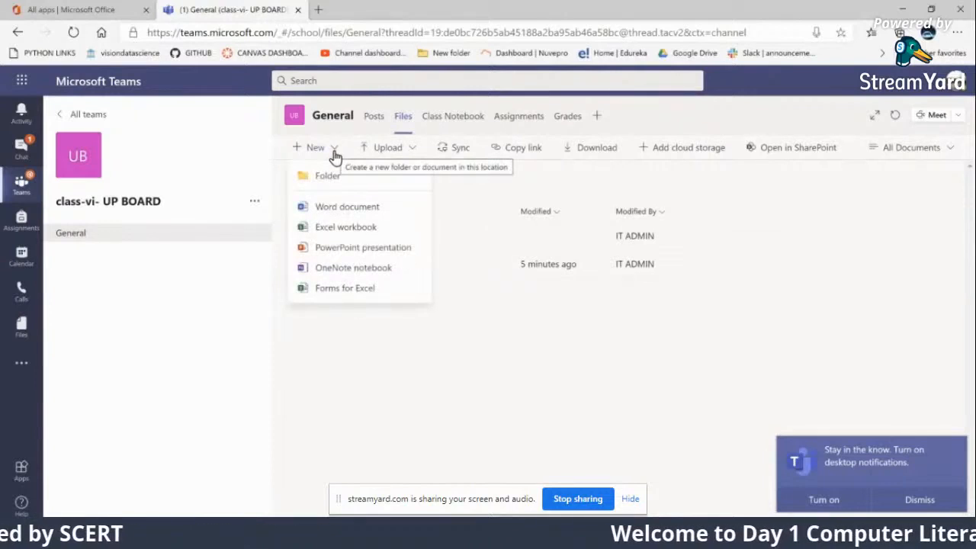
{"action": "left_click", "coordinate": [330, 214]}
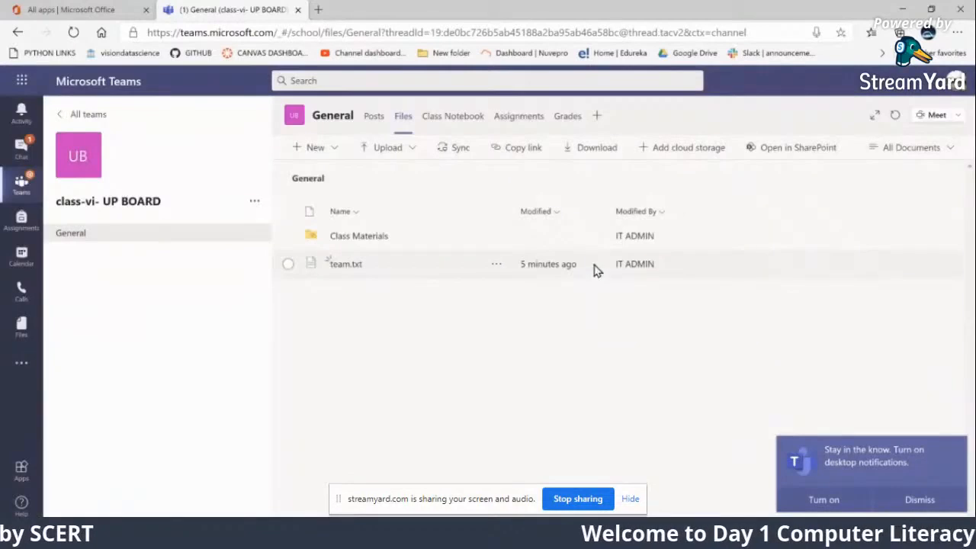
{"action": "left_click", "coordinate": [591, 263]}
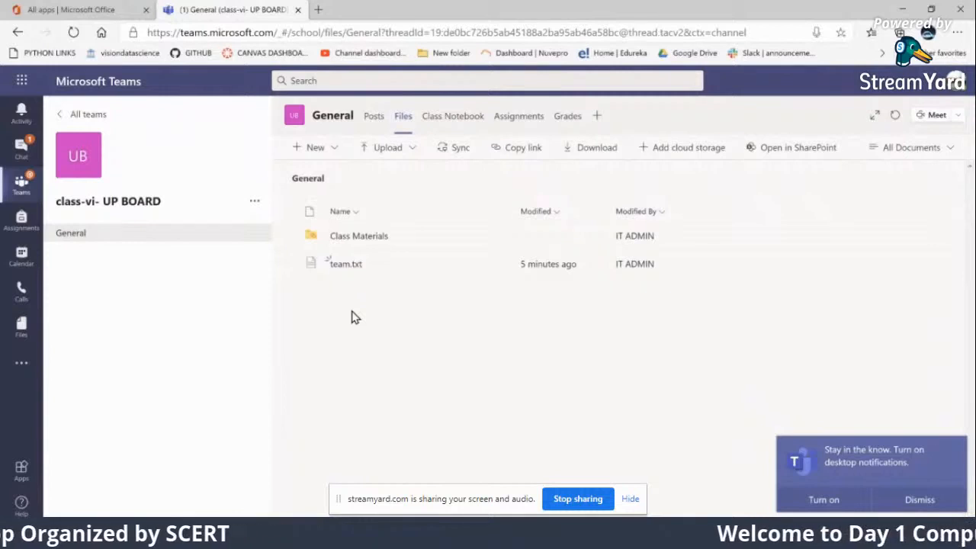
Create a Word document named "notes" in the Class Materials folder
{"action": "left_click", "coordinate": [351, 240]}
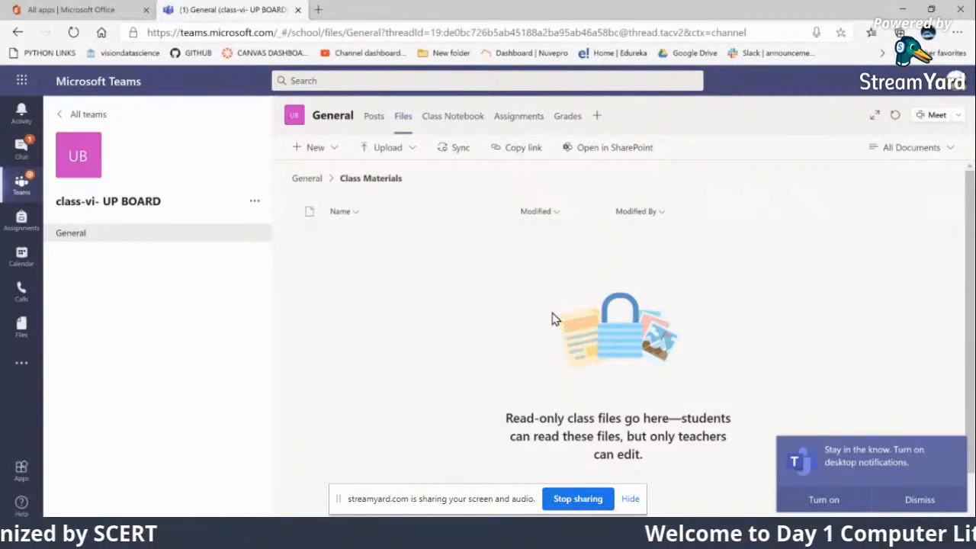
{"action": "left_click", "coordinate": [338, 151]}
{"action": "left_click", "coordinate": [339, 208]}
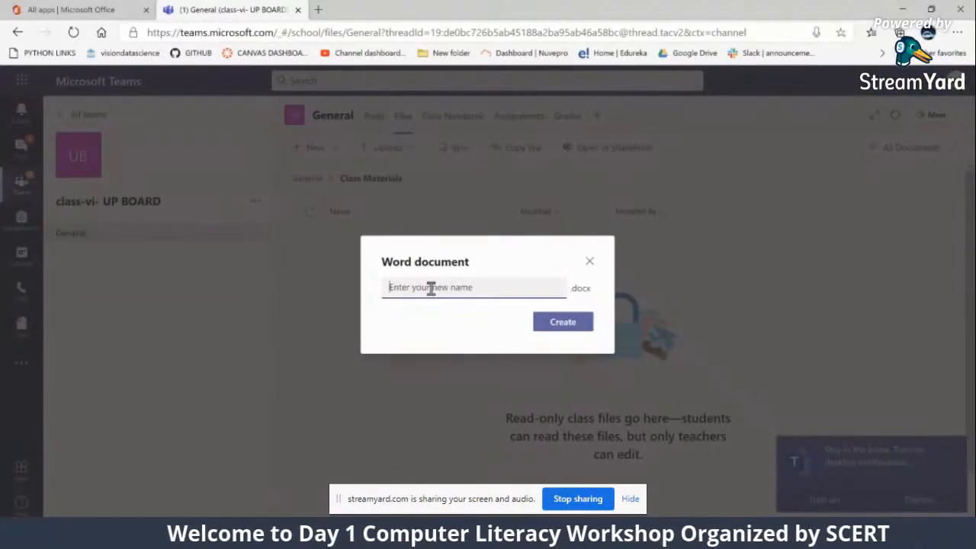
{"action": "type", "text": "notes"}
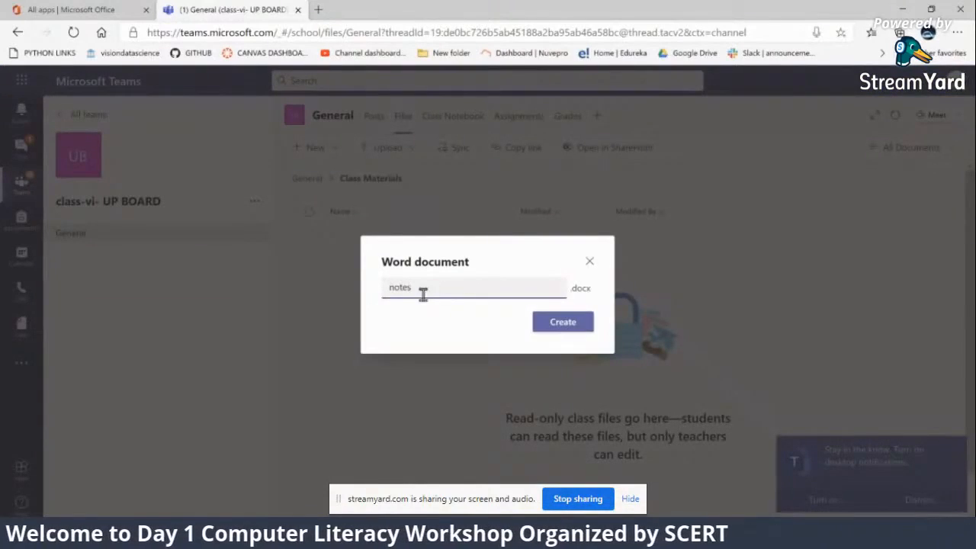
{"action": "left_click", "coordinate": [581, 327]}
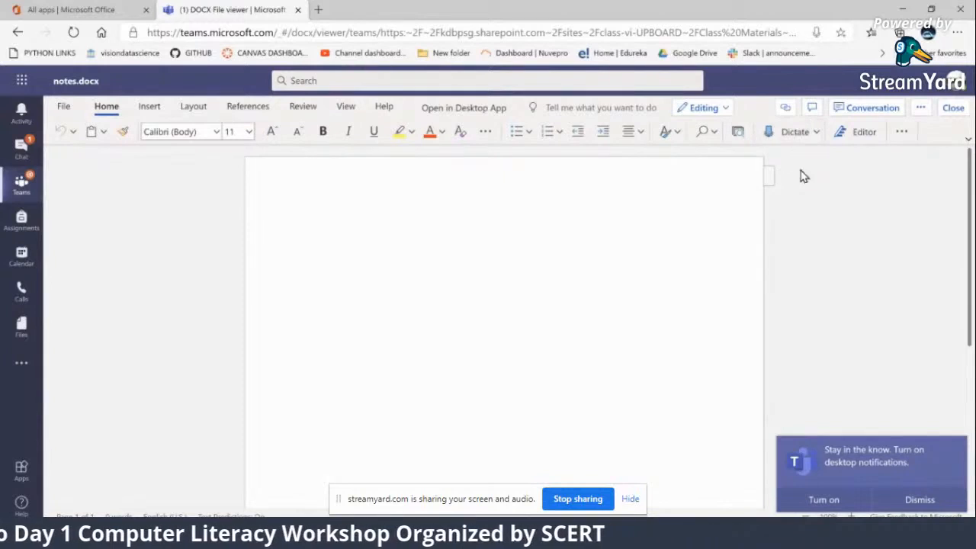
Start dictation in notes.docx and delete the dictated sentence
{"action": "left_click", "coordinate": [817, 133]}
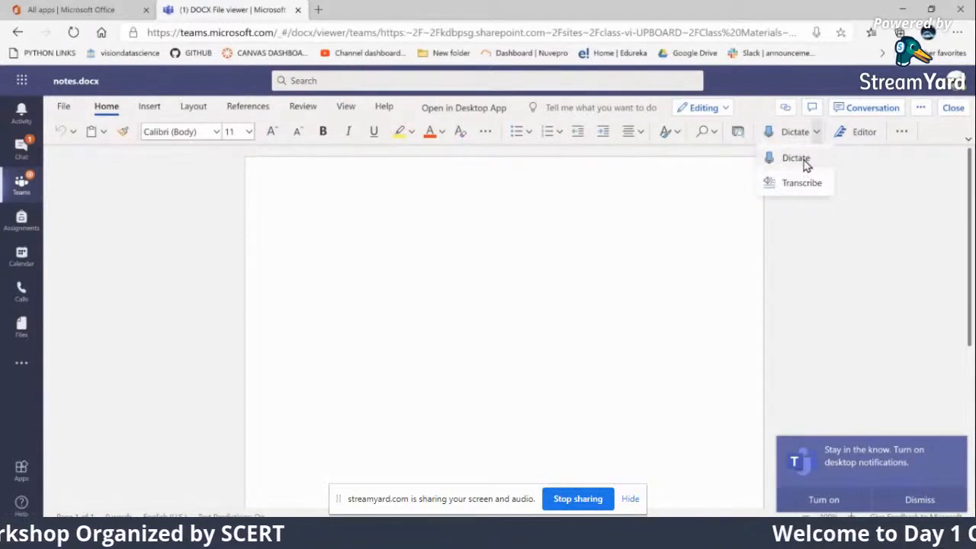
{"action": "left_click", "coordinate": [804, 161]}
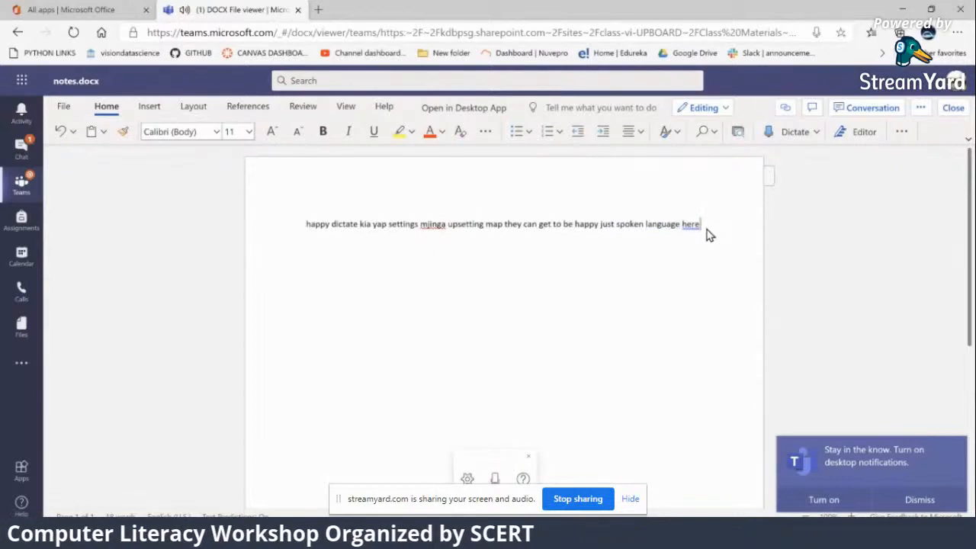
{"action": "left_click_drag", "start_coordinate": [708, 233], "coordinate": [269, 223]}
{"action": "key", "text": "BackSpace"}
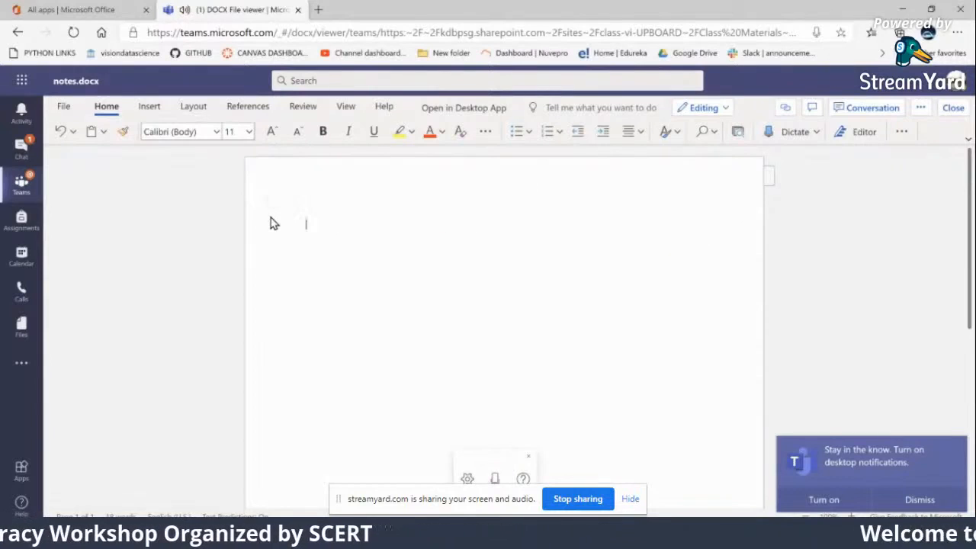
Set the dictation language to Hindi, dictate a paragraph into notes.docx, and close the document
{"action": "left_click", "coordinate": [467, 478]}
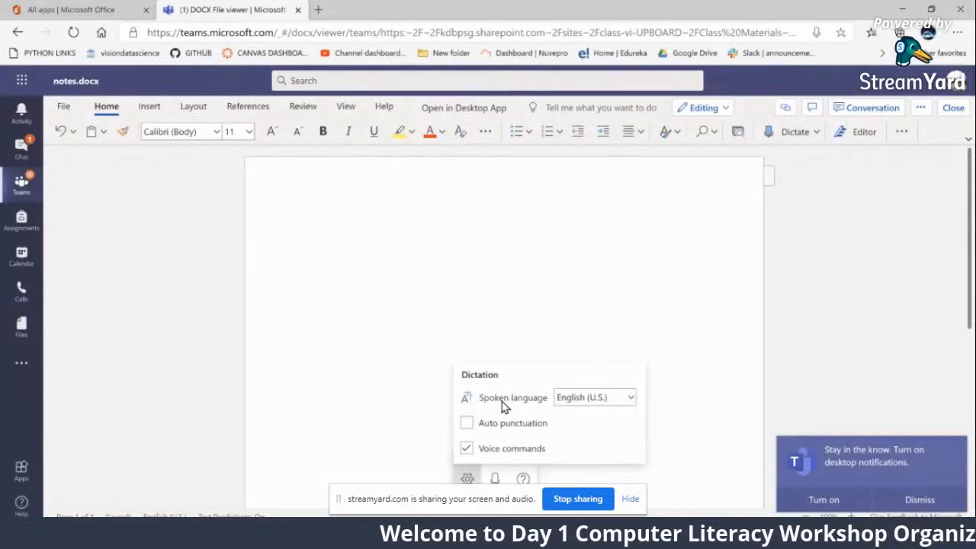
{"action": "left_click", "coordinate": [609, 397]}
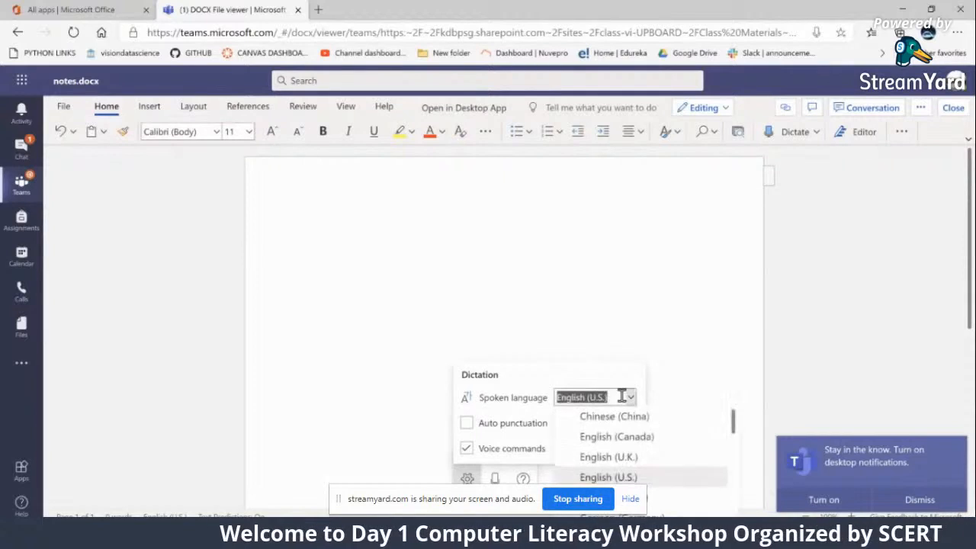
{"action": "scroll", "coordinate": [608, 474], "scroll_direction": "down", "scroll_amount": 5}
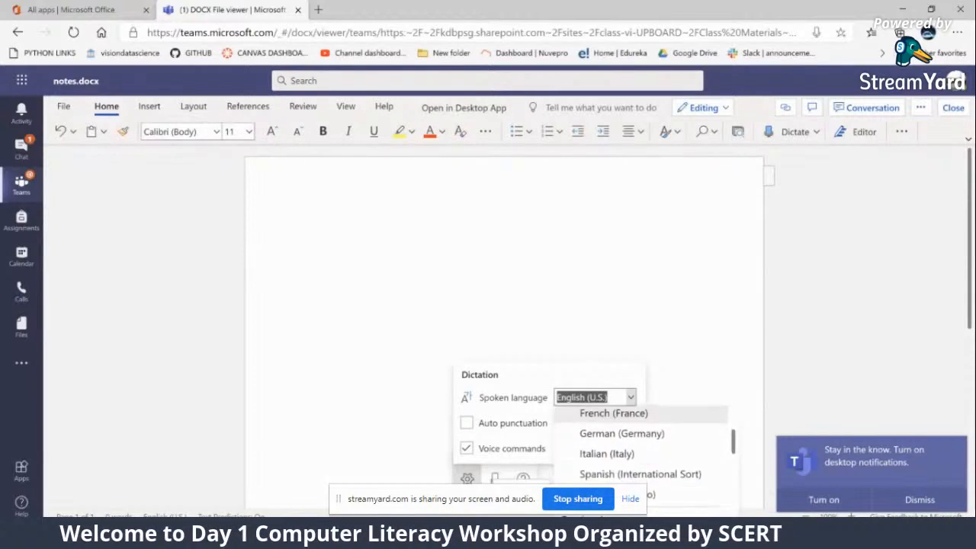
{"action": "scroll", "coordinate": [608, 475], "scroll_direction": "up", "scroll_amount": 5}
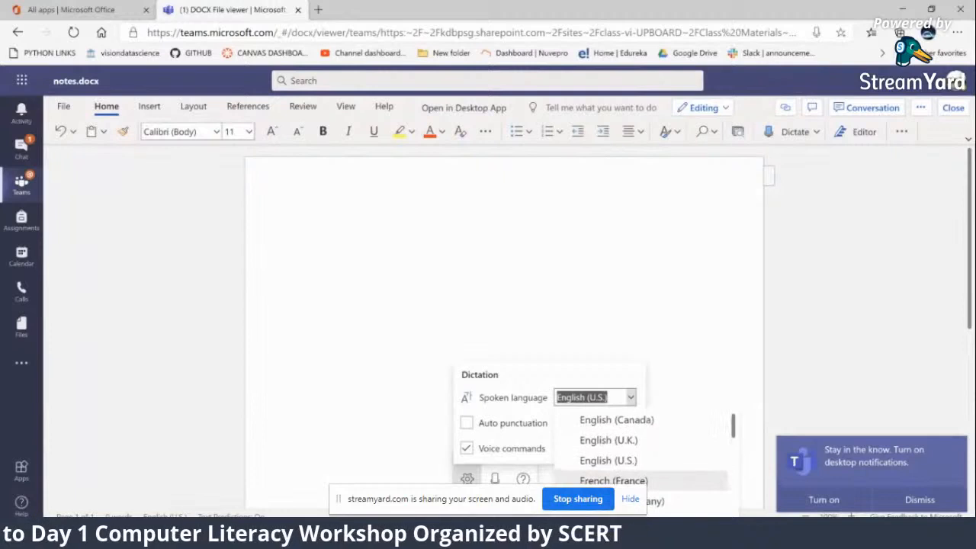
{"action": "scroll", "coordinate": [608, 458], "scroll_direction": "down", "scroll_amount": 6}
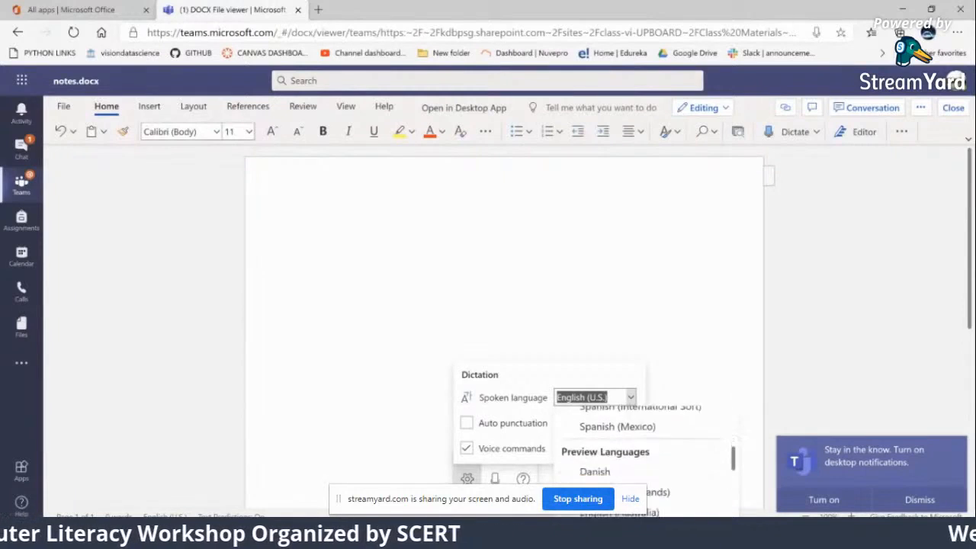
{"action": "scroll", "coordinate": [602, 458], "scroll_direction": "down", "scroll_amount": 4}
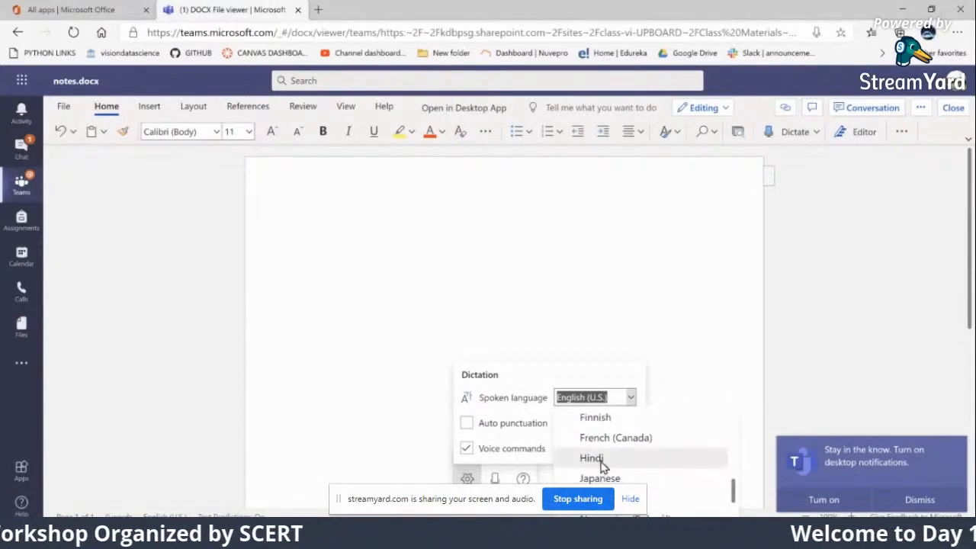
{"action": "left_click", "coordinate": [602, 462]}
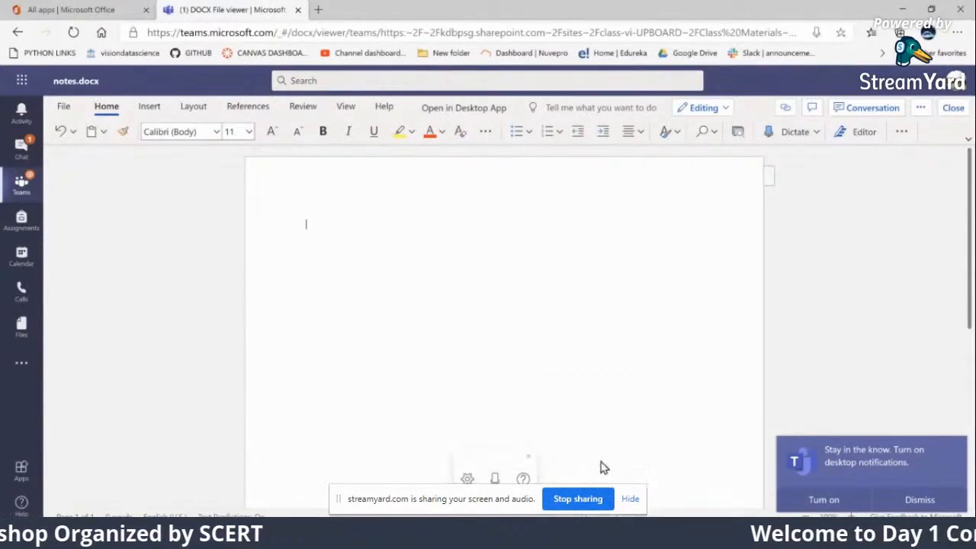
{"action": "left_click", "coordinate": [495, 478]}
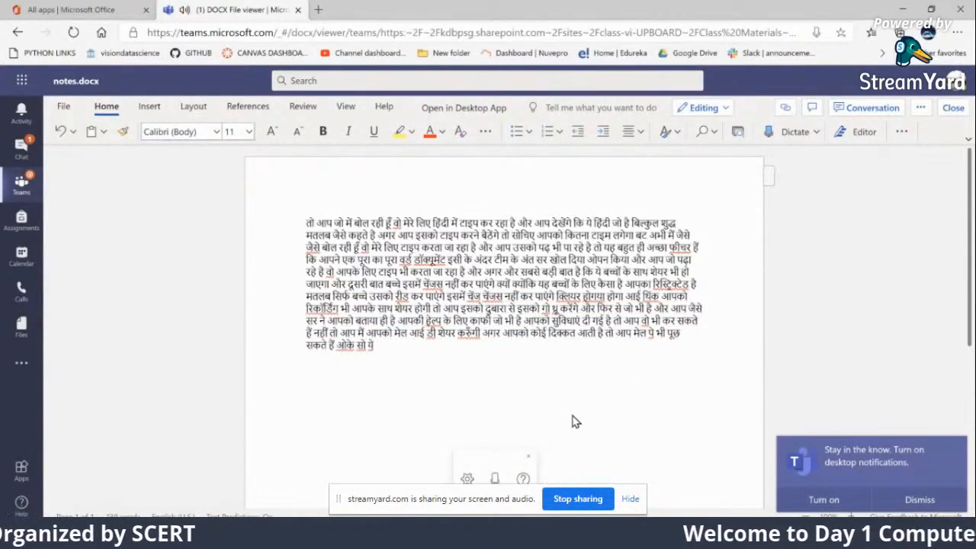
{"action": "left_click", "coordinate": [953, 110]}
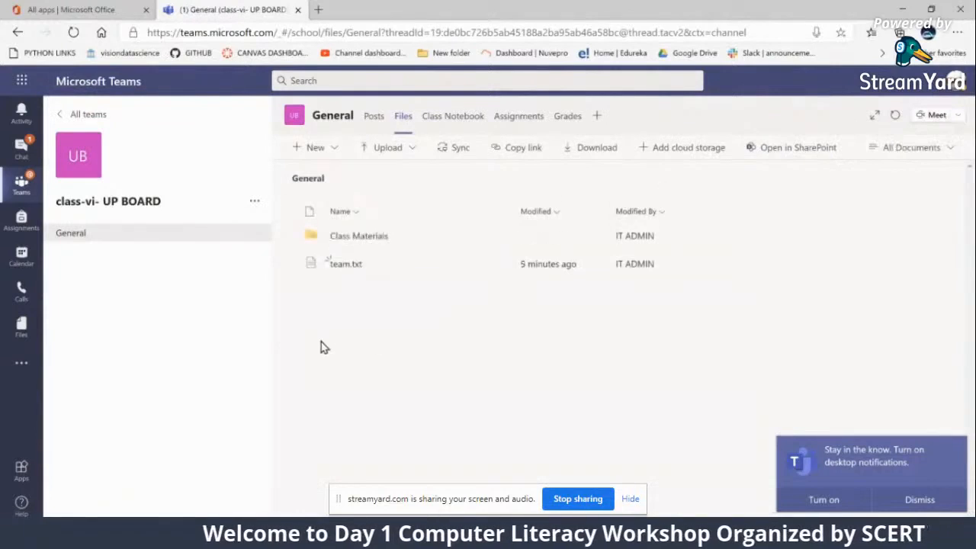
Reopen notes.docx from the Class Materials folder, dismiss the translation offer to examine the Hindi text, and close the document
{"action": "left_click", "coordinate": [382, 239]}
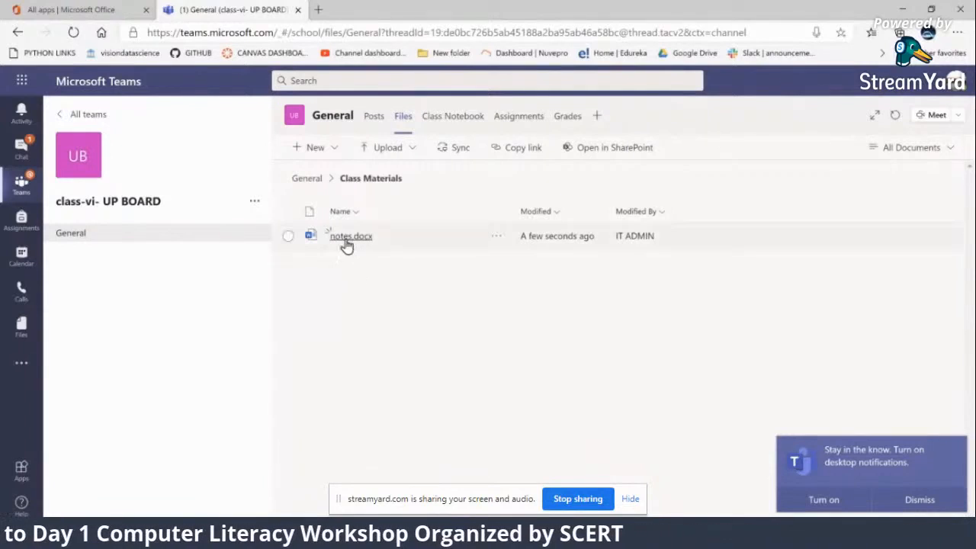
{"action": "left_click", "coordinate": [348, 238]}
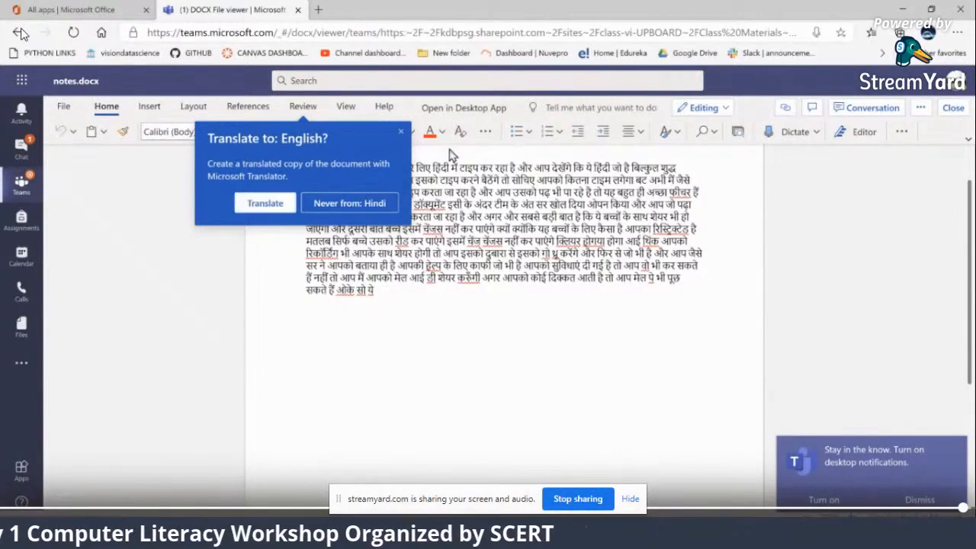
{"action": "left_click", "coordinate": [401, 137]}
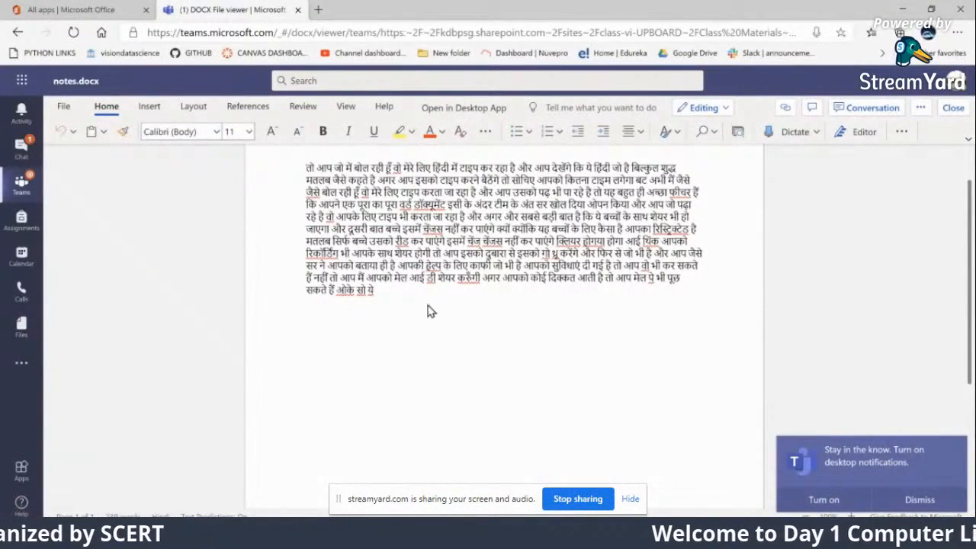
{"action": "left_click", "coordinate": [949, 110]}
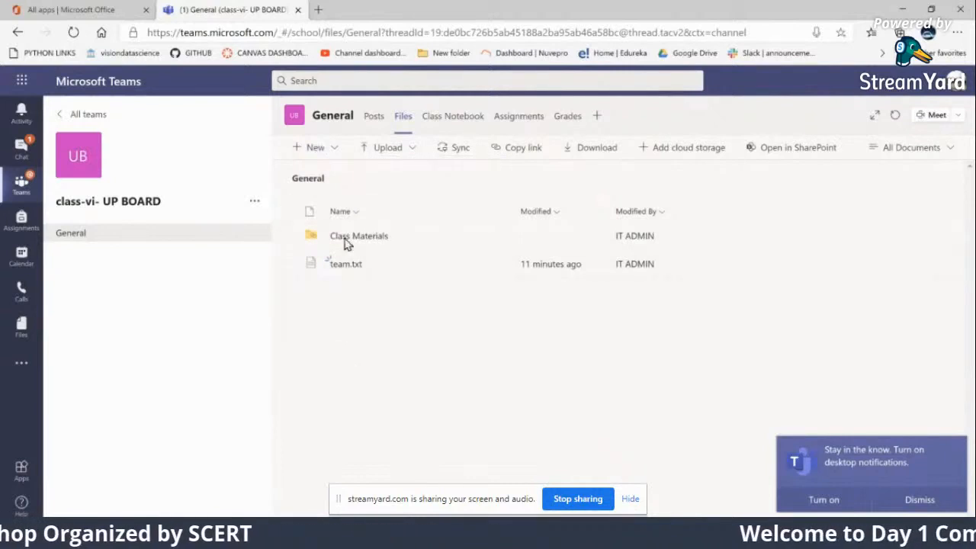
Create an Excel workbook named "attendance" in the General channel's files
{"action": "left_click", "coordinate": [334, 153]}
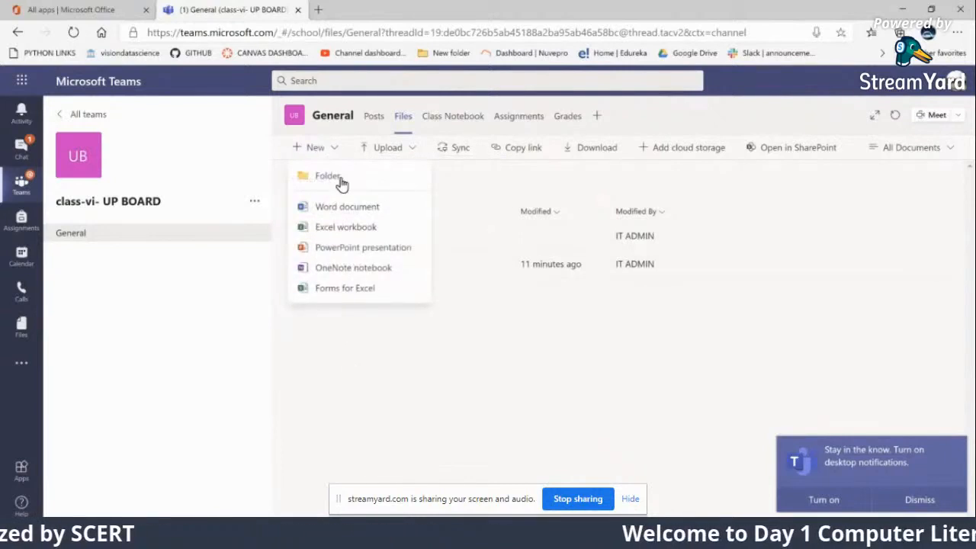
{"action": "left_click", "coordinate": [342, 231]}
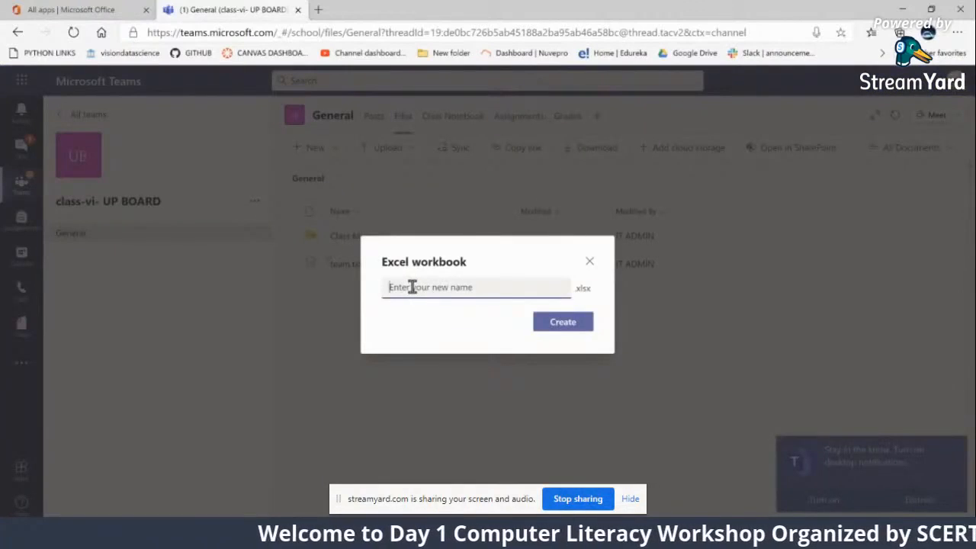
{"action": "type", "text": "e"}
{"action": "key", "text": "BackSpace"}
{"action": "type", "text": "attendance"}
{"action": "key", "text": "Return"}
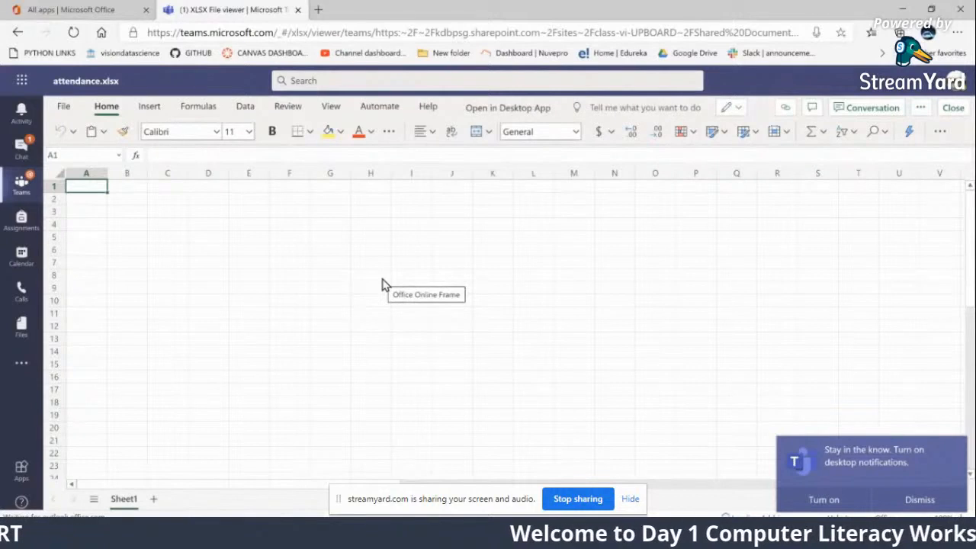
Enter the column headers "S.No", "First name" and "Last Name" in cells A1 to C1 of the attendance workbook
{"action": "type", "text": "S.No"}
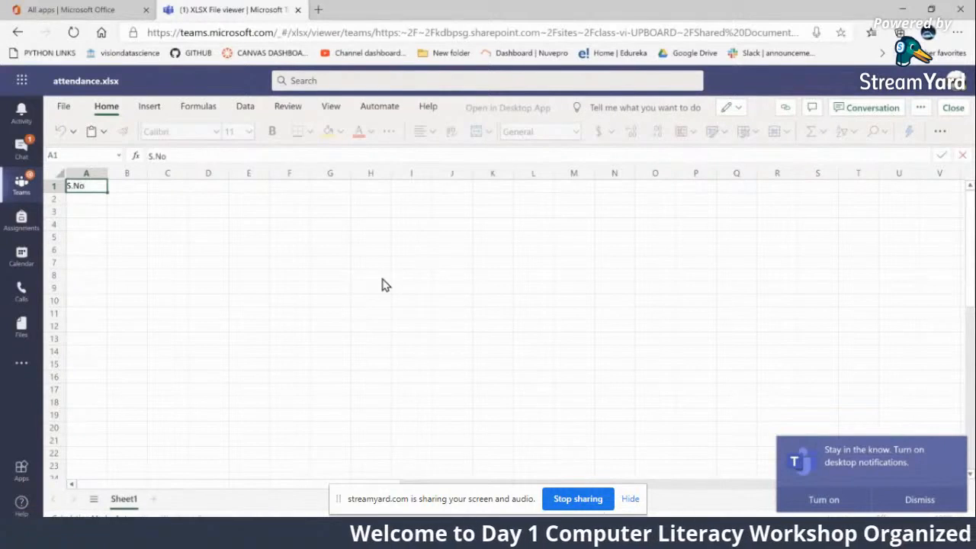
{"action": "key", "text": "Tab"}
{"action": "type", "text": "Name"}
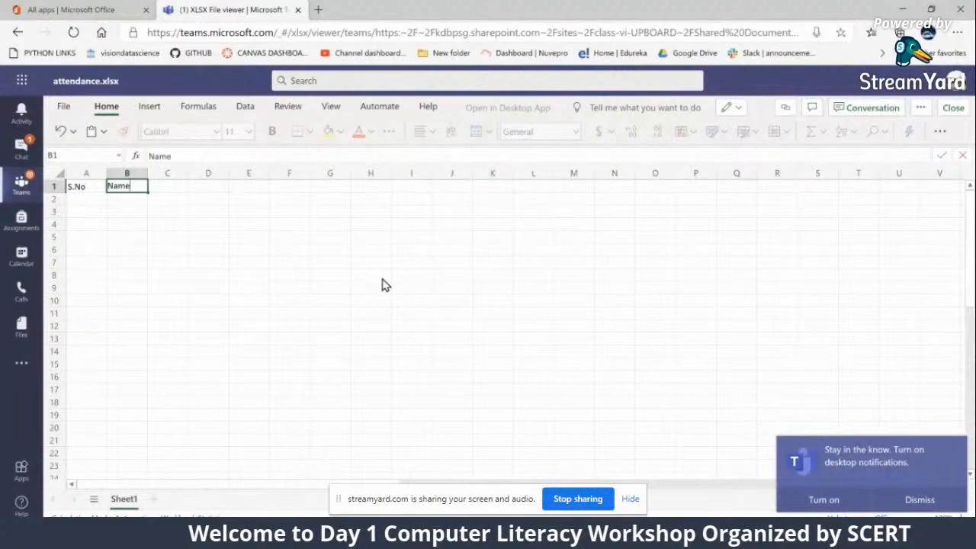
{"action": "key", "text": "Tab"}
{"action": "key", "text": "Left"}
{"action": "type", "text": "F"}
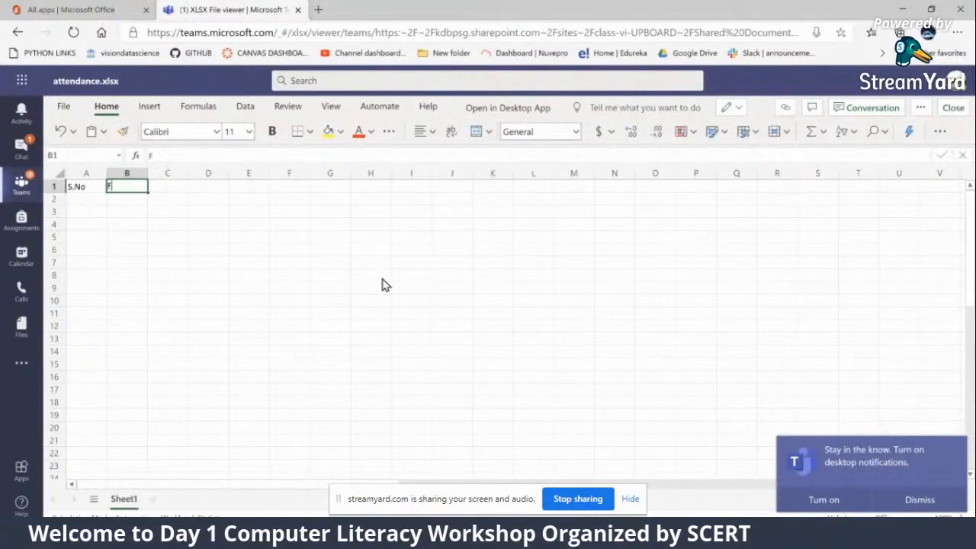
{"action": "type", "text": "irst name"}
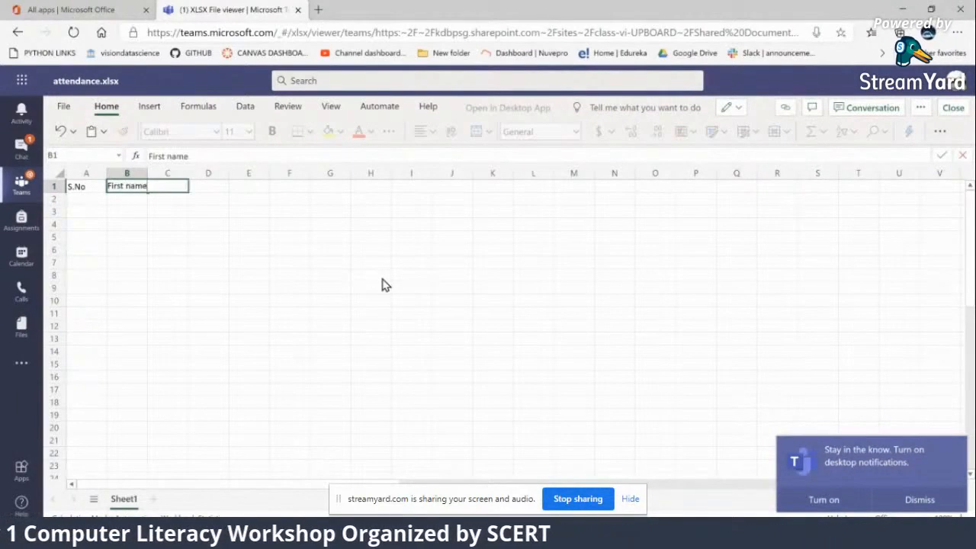
{"action": "key", "text": "Tab"}
{"action": "type", "text": "SEc"}
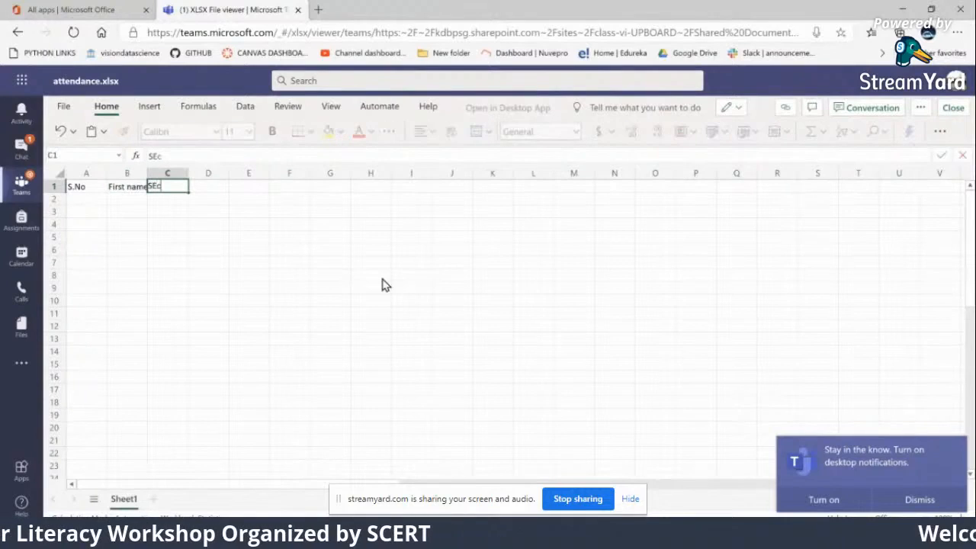
{"action": "key", "text": "BackSpace"}
{"action": "key", "text": "BackSpace"}
{"action": "key", "text": "BackSpace"}
{"action": "type", "text": "La"}
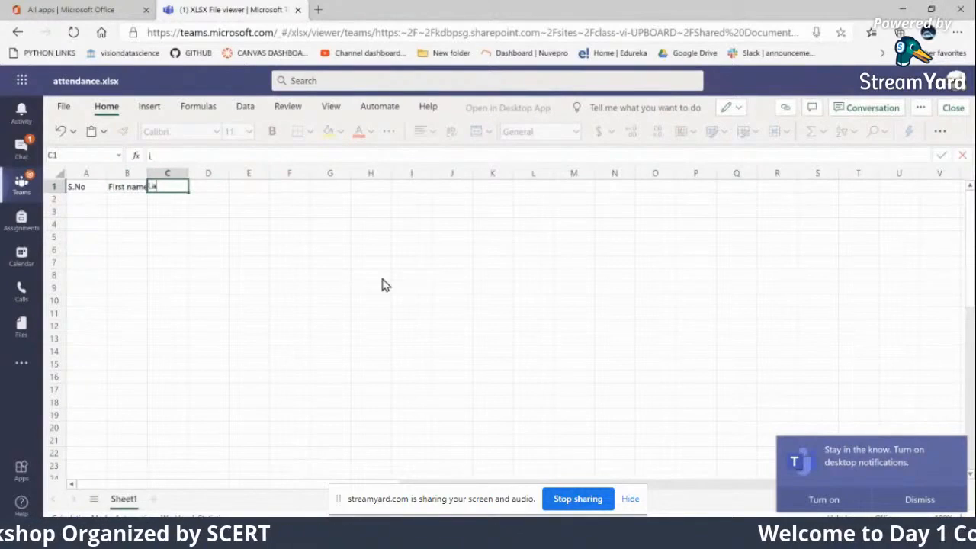
{"action": "type", "text": "st Name"}
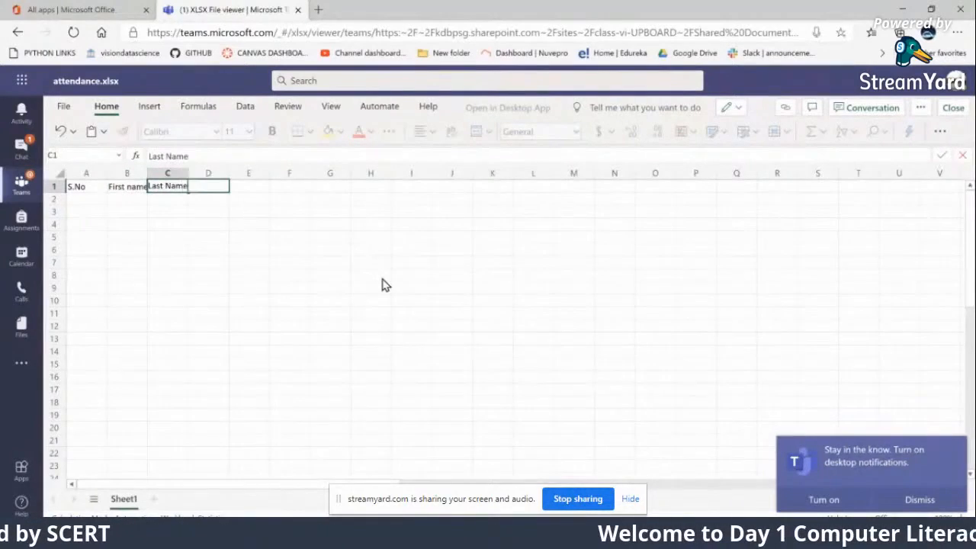
{"action": "key", "text": "Tab"}
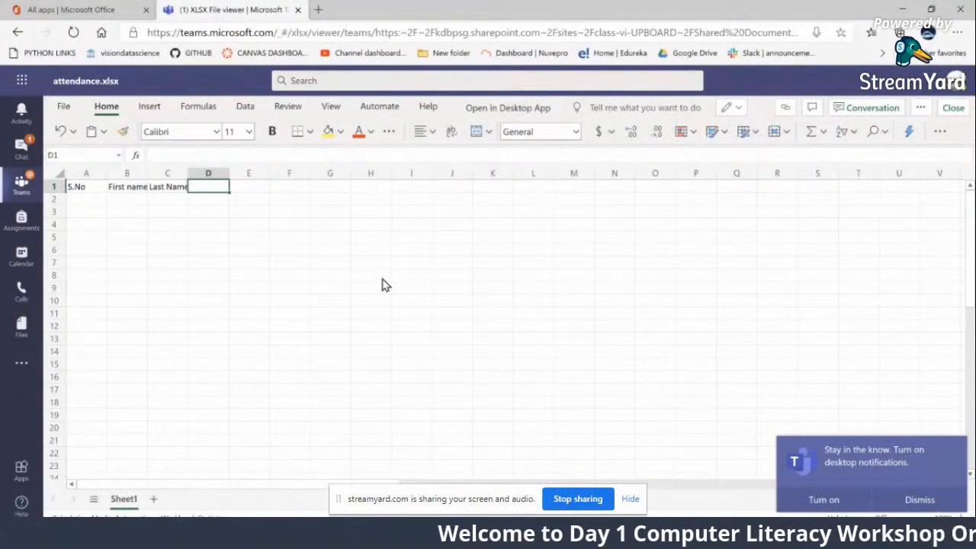
Enter the header "DAte-1" in cell D1, next to the last name column
{"action": "type", "text": "11"}
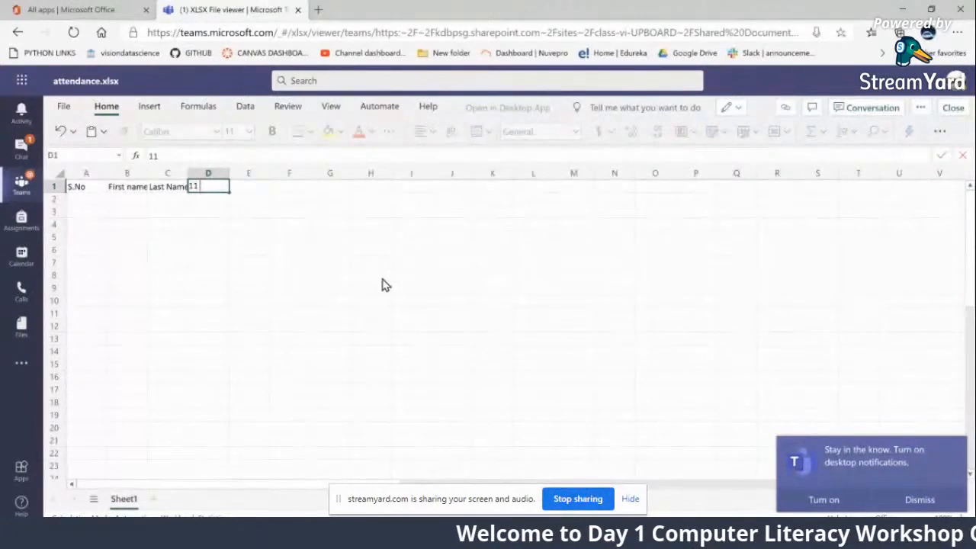
{"action": "key", "text": "BackSpace"}
{"action": "key", "text": "BackSpace"}
{"action": "type", "text": "DAt"}
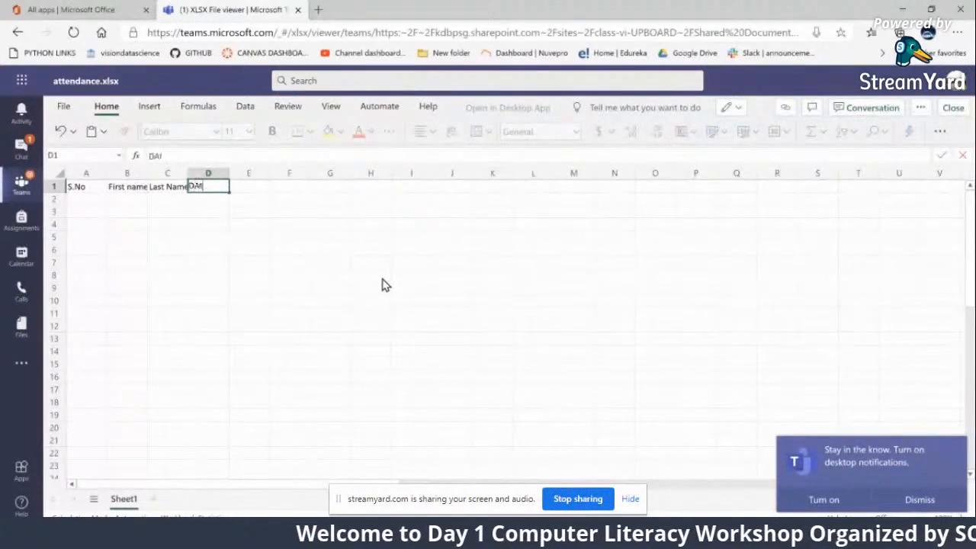
{"action": "type", "text": "e-1"}
{"action": "left_click", "coordinate": [330, 313]}
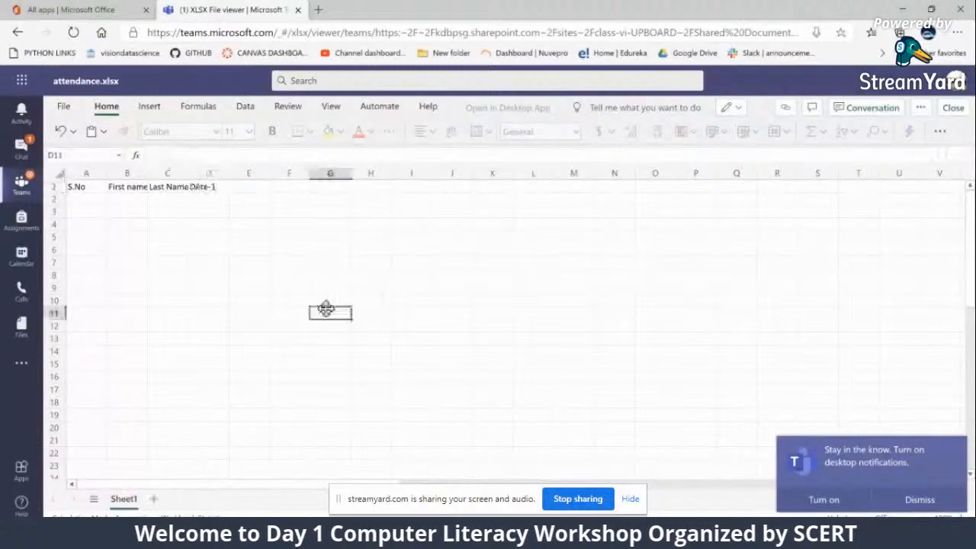
Enter the first serial numbers under S.No and fill the series down column A to 17
{"action": "left_click", "coordinate": [100, 202]}
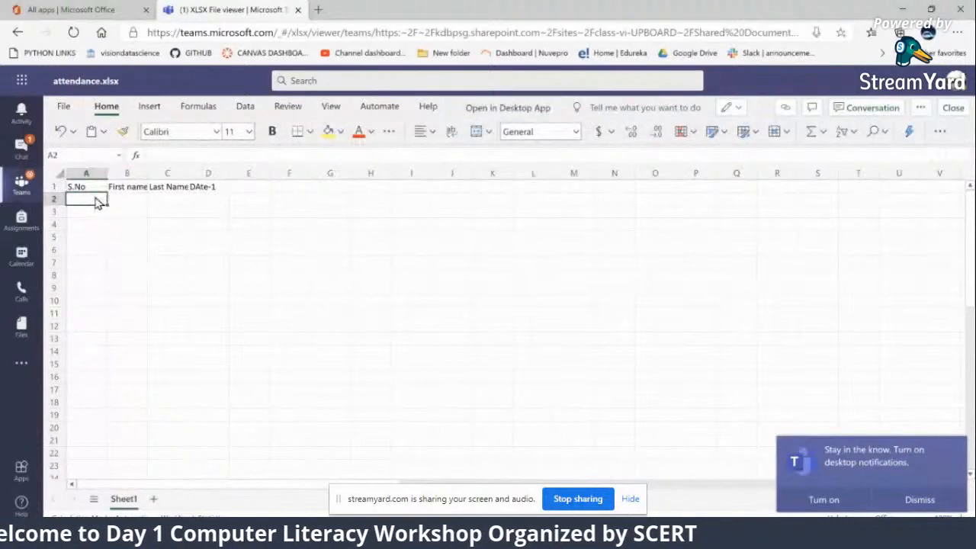
{"action": "type", "text": "1"}
{"action": "key", "text": "Return"}
{"action": "type", "text": "2"}
{"action": "key", "text": "Return"}
{"action": "type", "text": "3"}
{"action": "key", "text": "Return"}
{"action": "type", "text": "4"}
{"action": "key", "text": "Return"}
{"action": "type", "text": "5"}
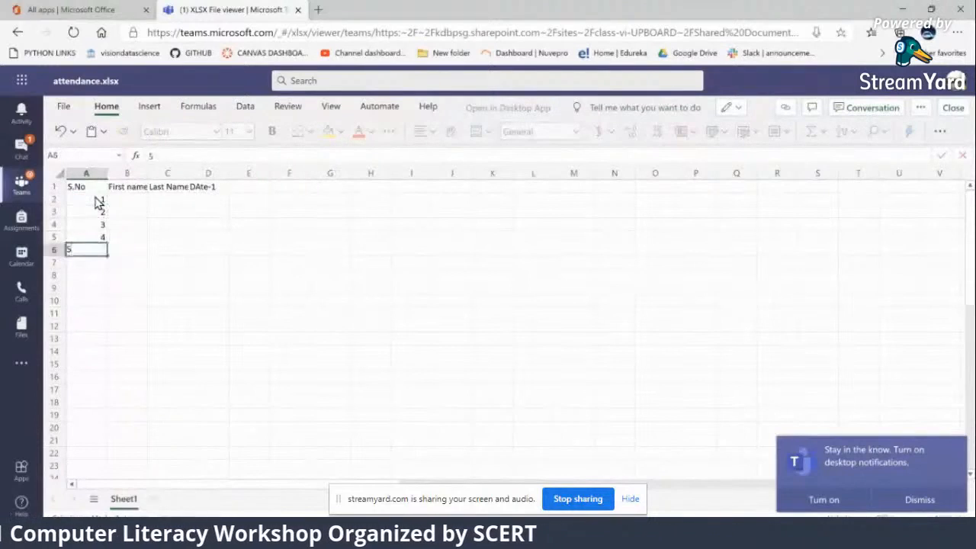
{"action": "left_click_drag", "start_coordinate": [92, 203], "coordinate": [97, 404]}
{"action": "left_click", "coordinate": [212, 380]}
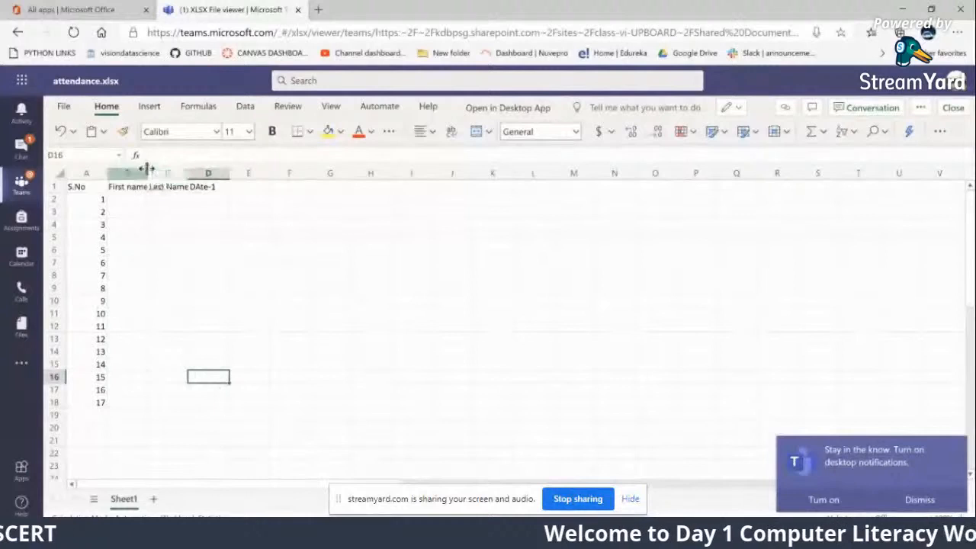
Widen the First name column and enter the first student's first and last name in row 2
{"action": "left_click_drag", "start_coordinate": [146, 167], "coordinate": [252, 169]}
{"action": "left_click", "coordinate": [160, 200]}
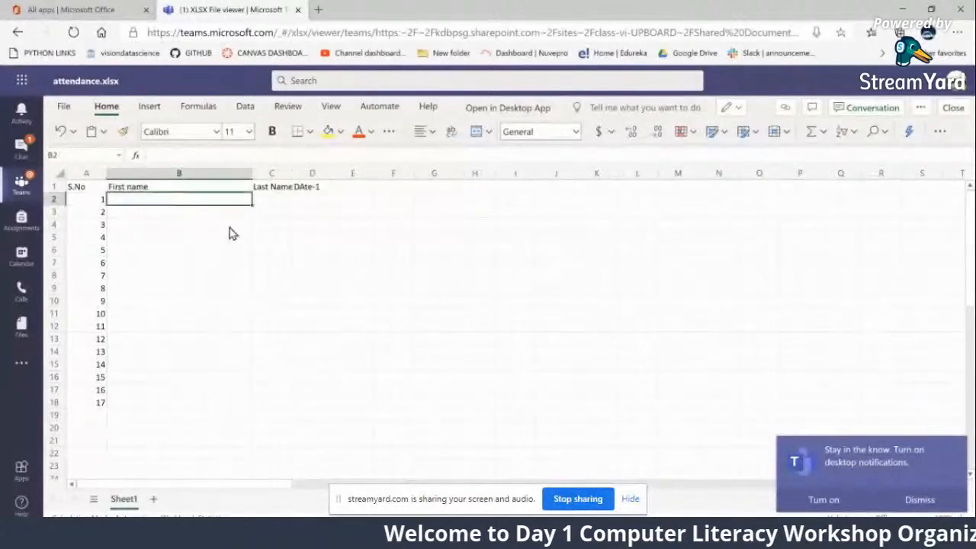
{"action": "key", "text": "Tab"}
{"action": "key", "text": "Return"}
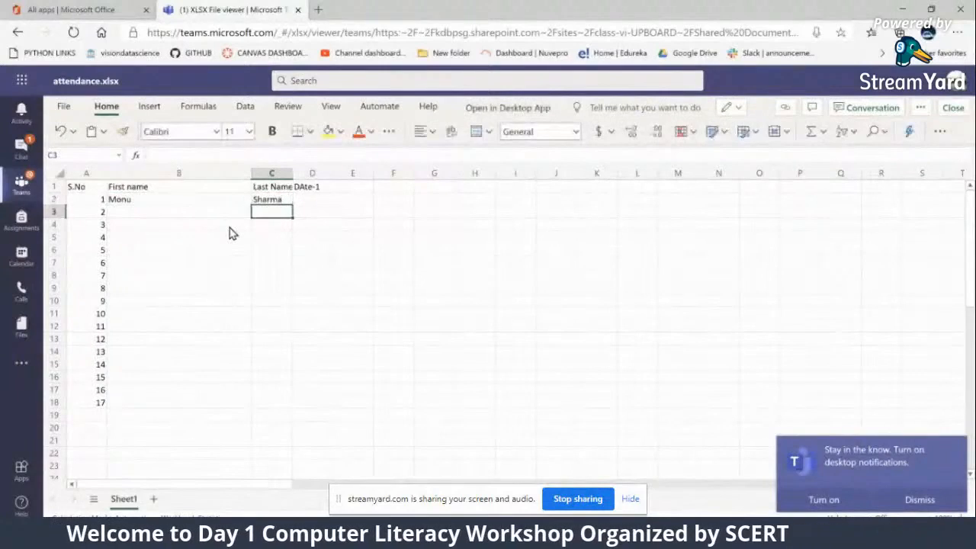
{"action": "key", "text": "Left"}
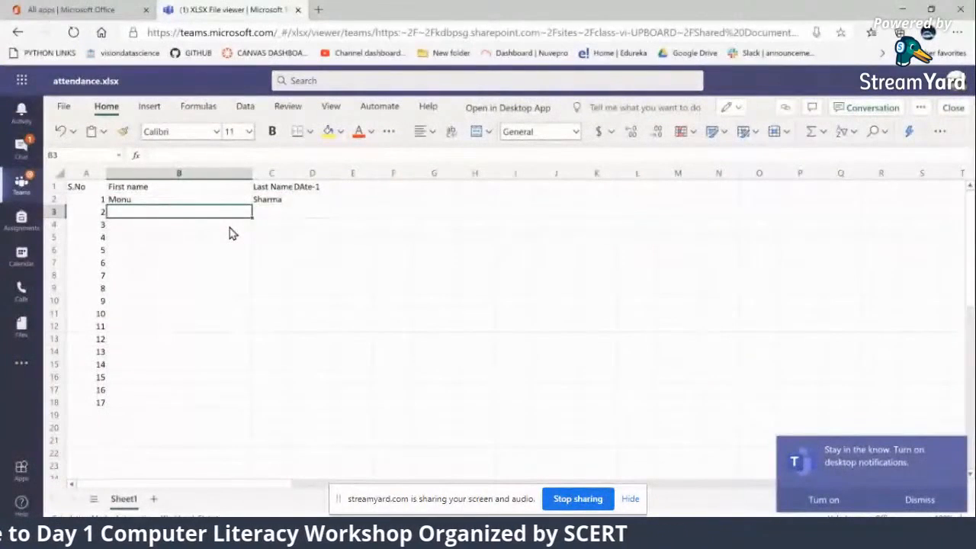
Enter the second student's first and last name in row 3 of the attendance sheet
{"action": "key", "text": "Tab"}
{"action": "key", "text": "Return"}
{"action": "key", "text": "Left"}
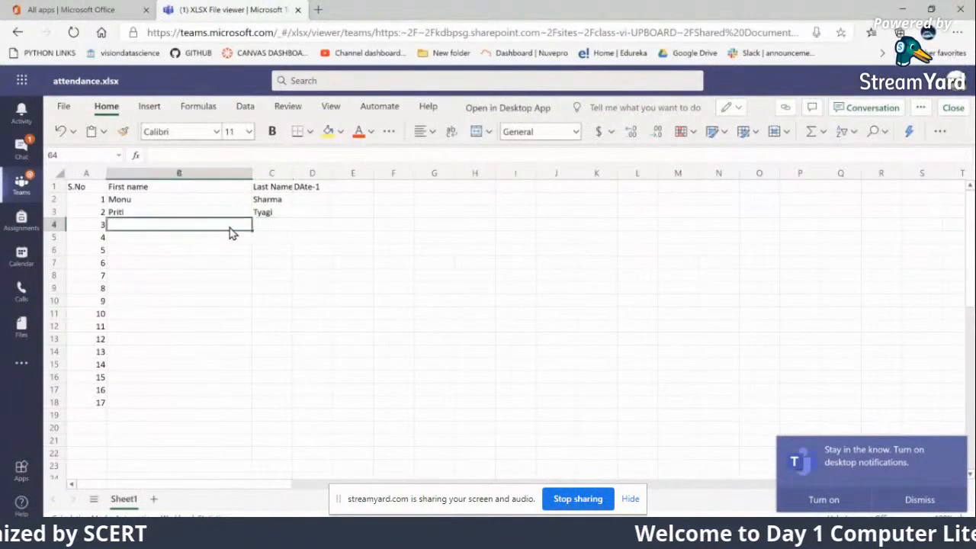
Fill rows 4 and 5 with the placeholder first and last names AA BB and CC DD
{"action": "type", "text": "AA"}
{"action": "key", "text": "Tab"}
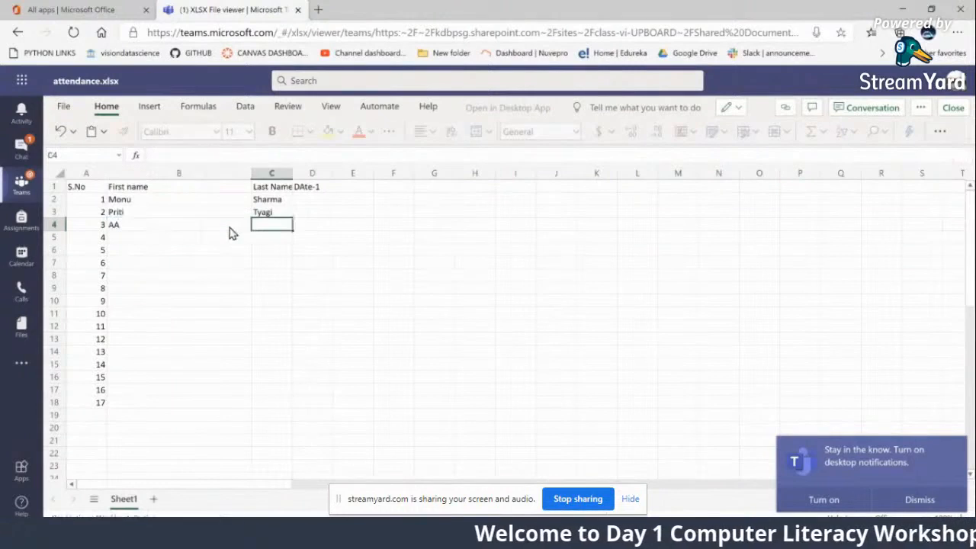
{"action": "type", "text": "BB"}
{"action": "key", "text": "Return"}
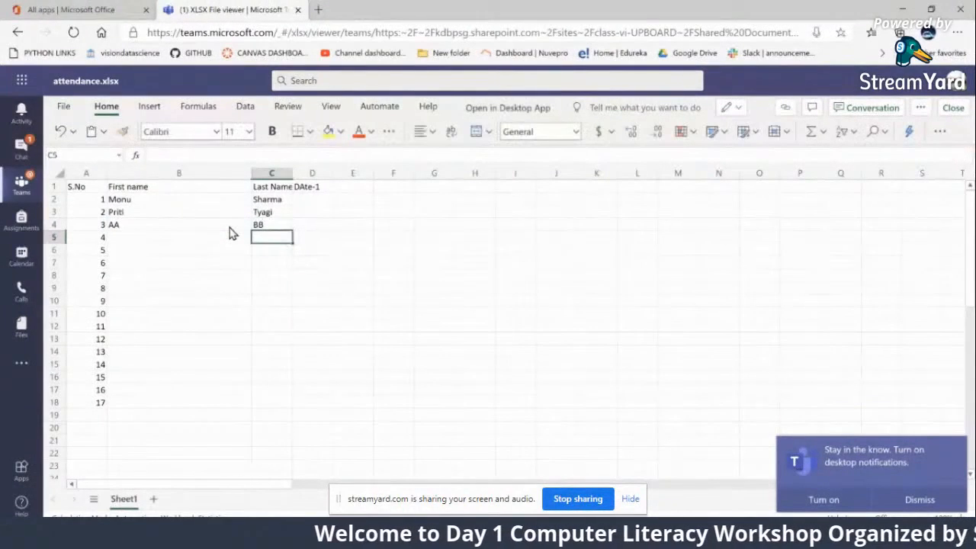
{"action": "key", "text": "Left"}
{"action": "type", "text": "CC"}
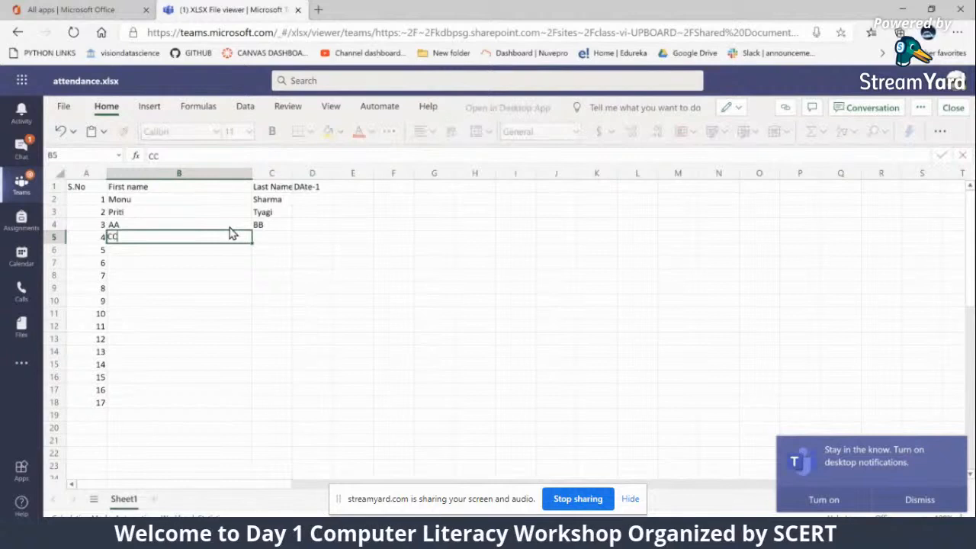
{"action": "key", "text": "Tab"}
{"action": "type", "text": "DD"}
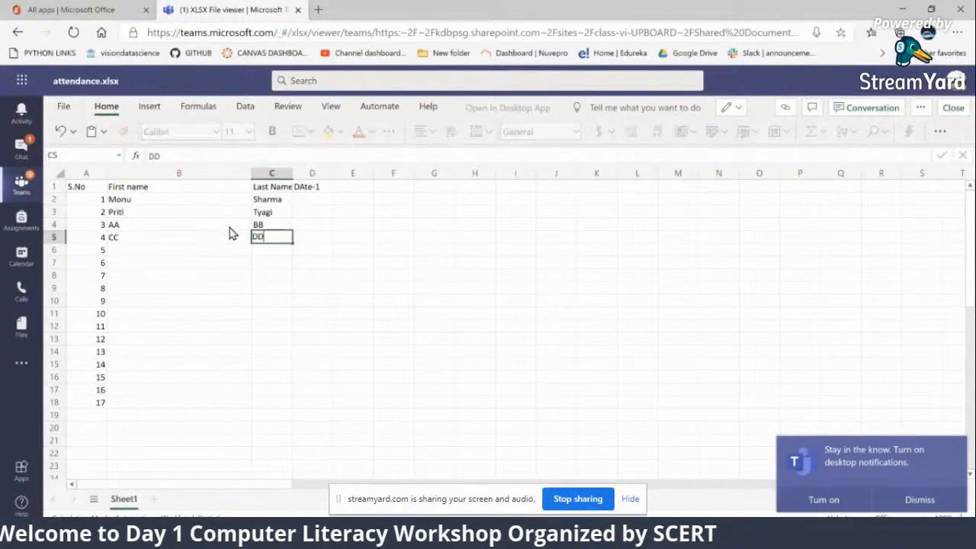
Move the "DAte-1" header from D1 to E1 and enter the header "Full Name" in D1
{"action": "left_click", "coordinate": [320, 189]}
{"action": "left_click_drag", "start_coordinate": [333, 186], "coordinate": [351, 186]}
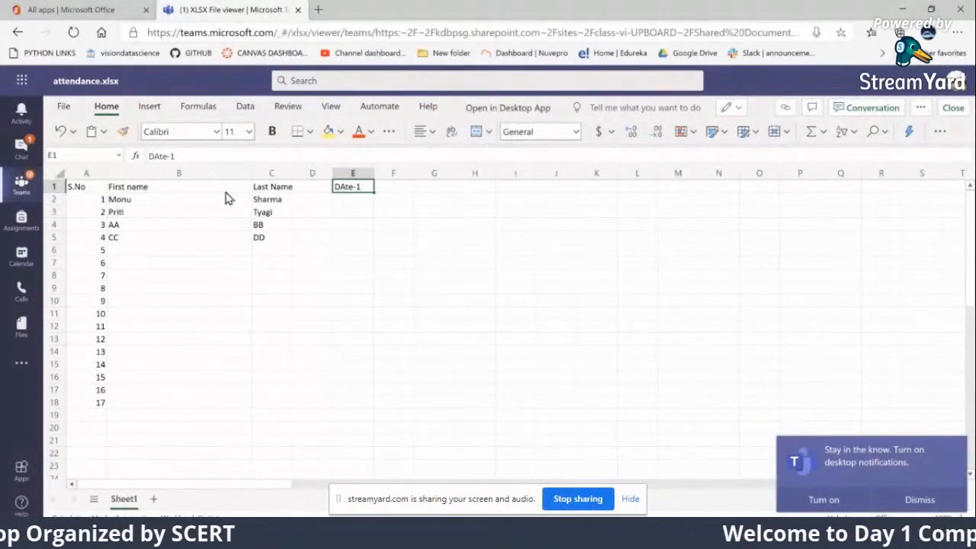
{"action": "left_click", "coordinate": [314, 189]}
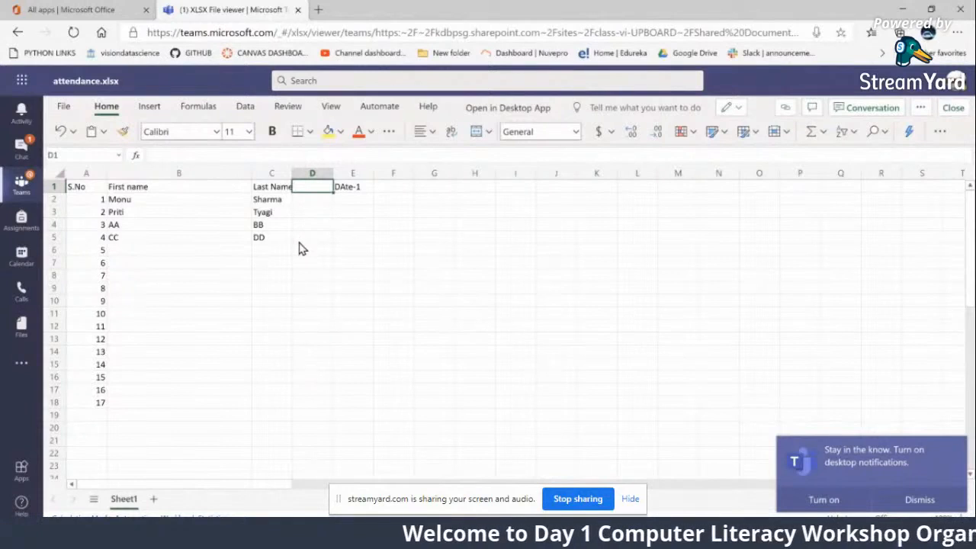
{"action": "type", "text": "Full"}
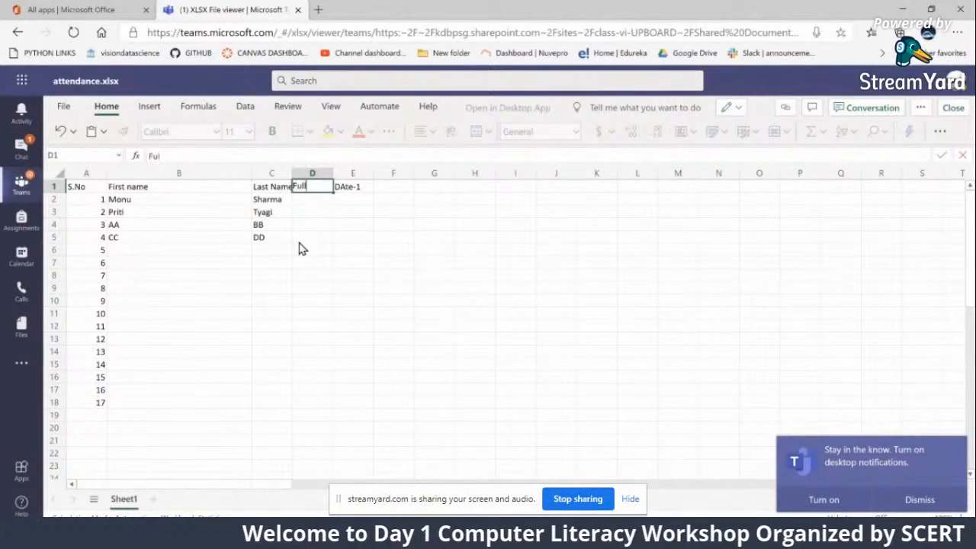
{"action": "type", "text": " Name"}
{"action": "left_click", "coordinate": [317, 274]}
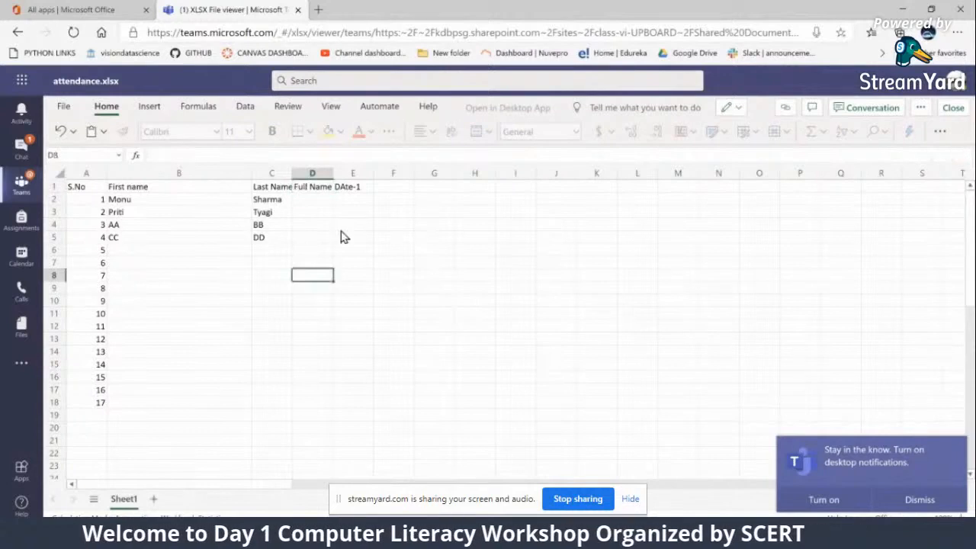
Widen the Full Name column and enter the first student's full name in D2
{"action": "left_click_drag", "start_coordinate": [333, 174], "coordinate": [397, 174]}
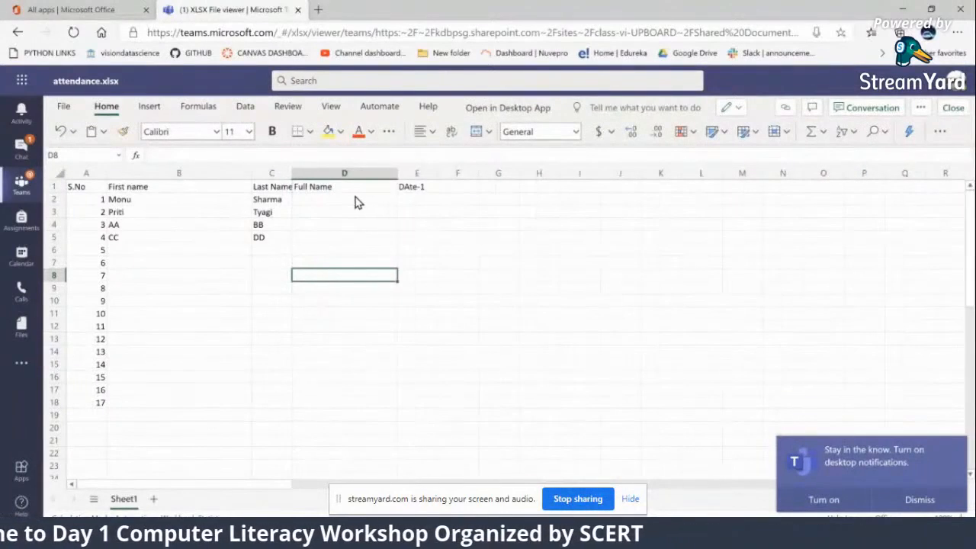
{"action": "left_click", "coordinate": [354, 203]}
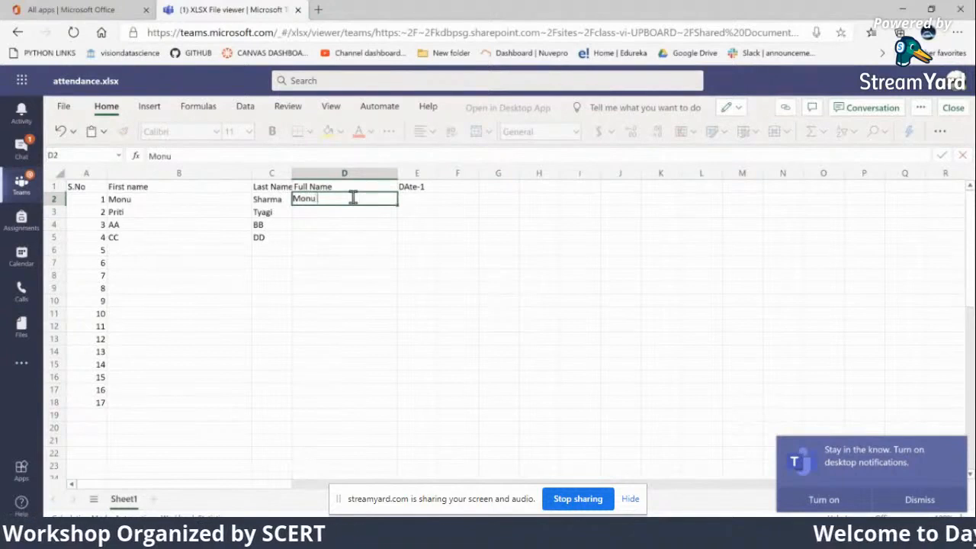
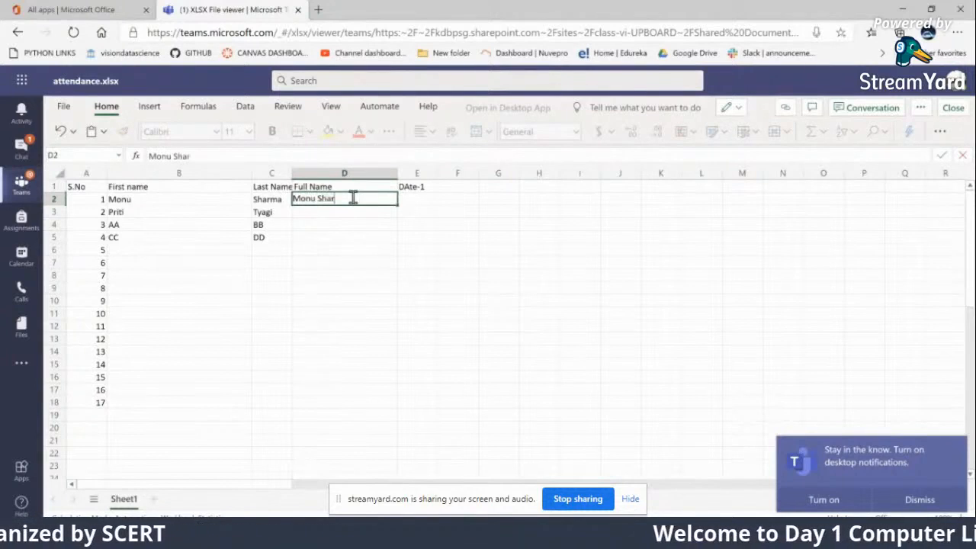
{"action": "left_click", "coordinate": [355, 255]}
Use Flash Fill from D2 to complete the Full Name column for the remaining students
{"action": "left_click", "coordinate": [369, 205]}
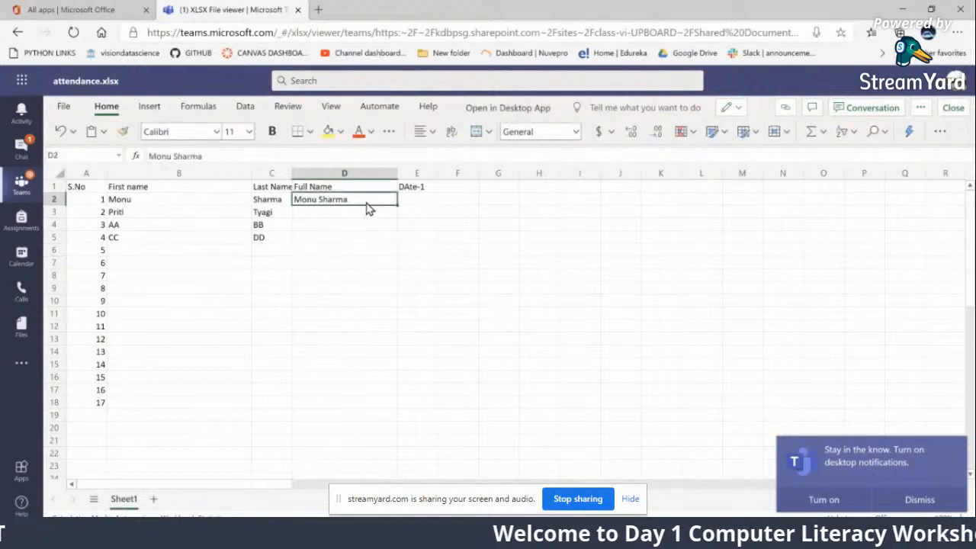
{"action": "left_click", "coordinate": [636, 111]}
{"action": "type", "text": "flas"}
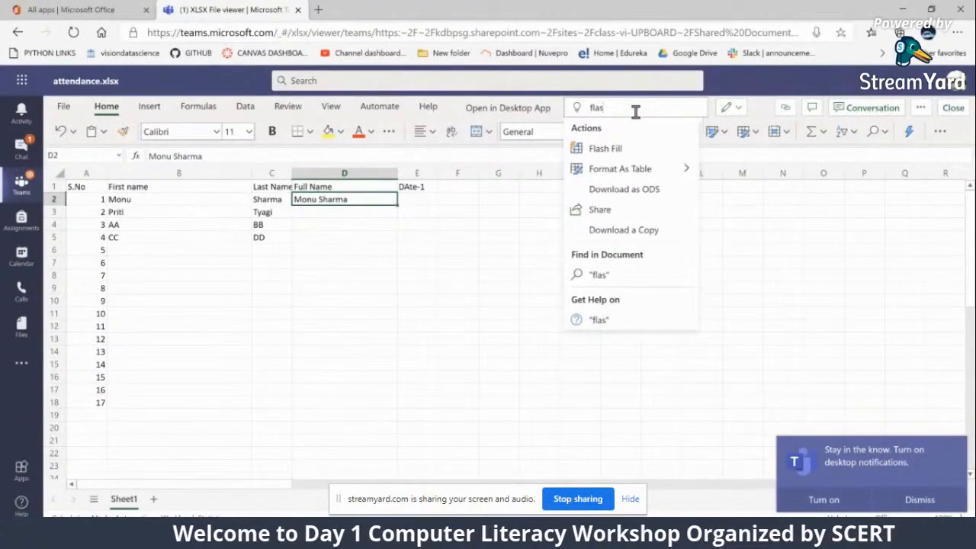
{"action": "left_click", "coordinate": [616, 151]}
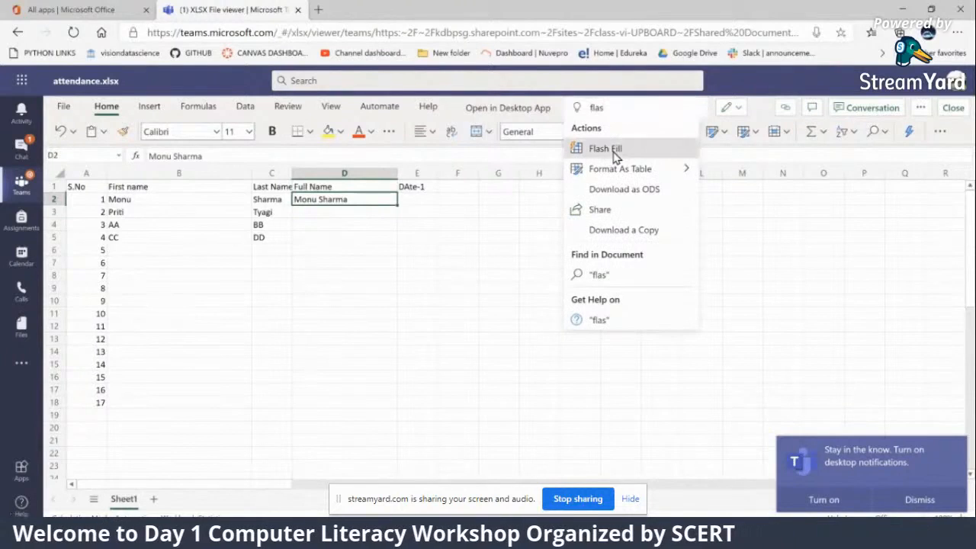
{"action": "left_click", "coordinate": [492, 303]}
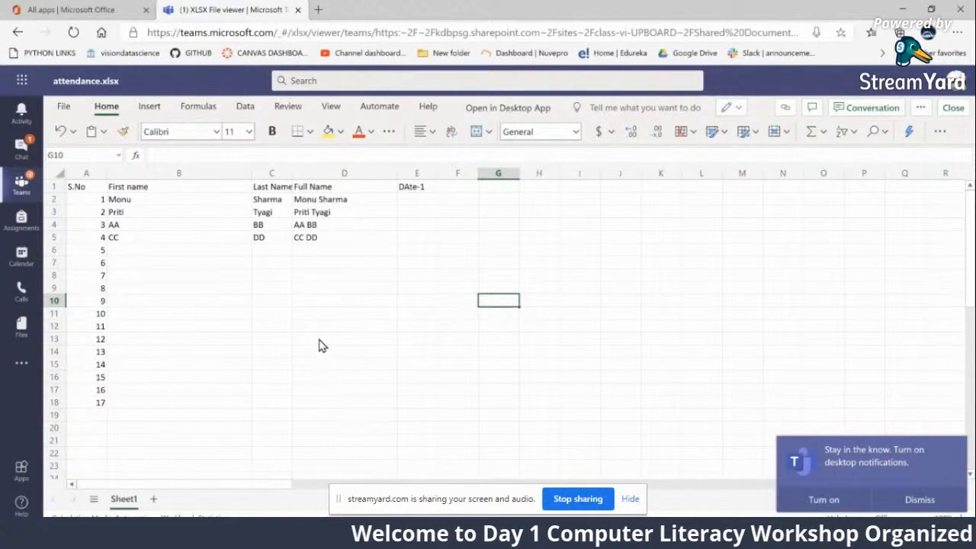
Enter "p" under DAte-1 for the four listed students in E2 to E5 and close the attendance workbook
{"action": "left_click", "coordinate": [412, 200]}
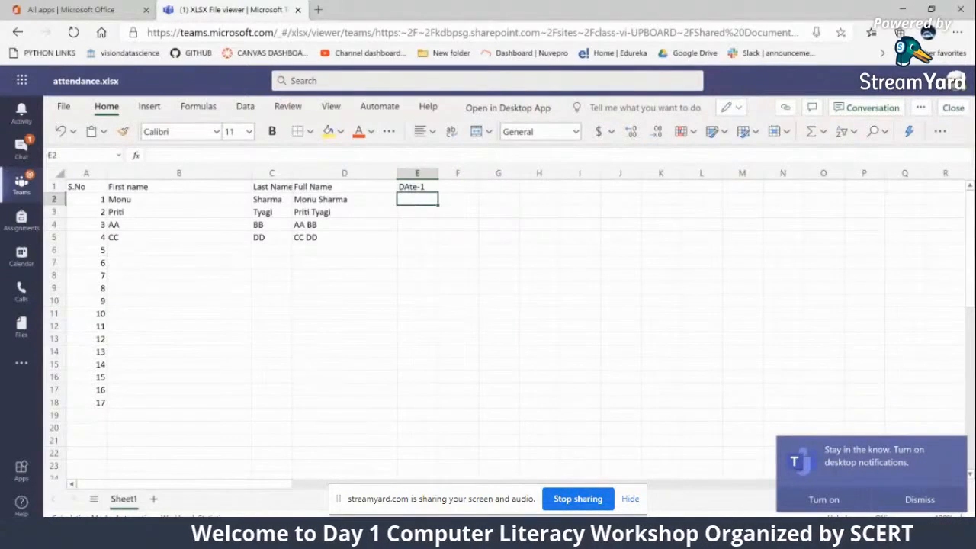
{"action": "type", "text": "p"}
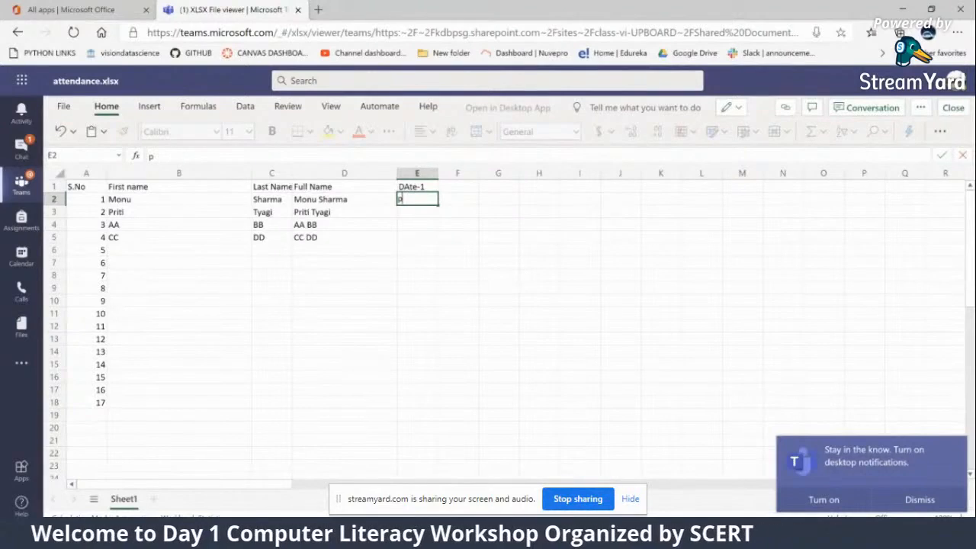
{"action": "key", "text": "Return"}
{"action": "type", "text": "p"}
{"action": "key", "text": "Return"}
{"action": "type", "text": "p"}
{"action": "key", "text": "Return"}
{"action": "type", "text": "p"}
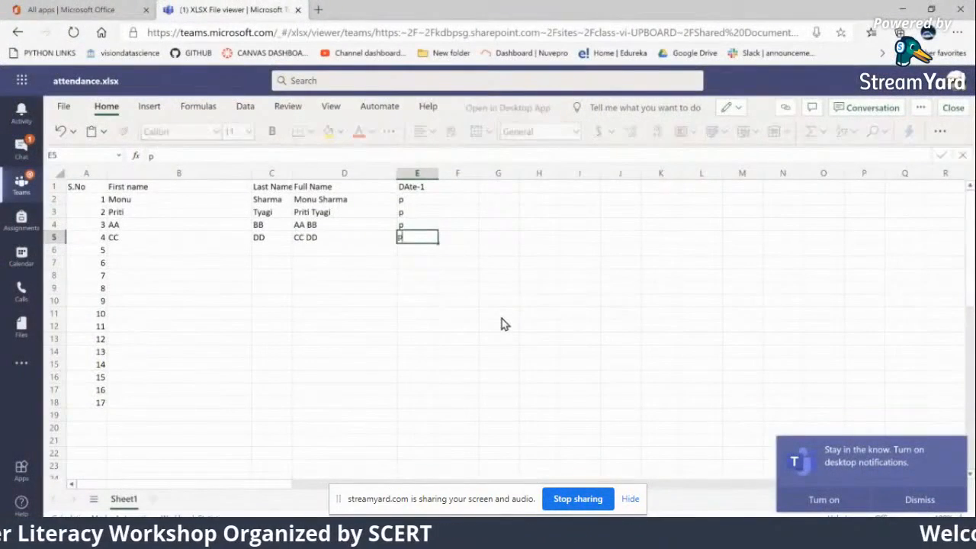
{"action": "key", "text": "Return"}
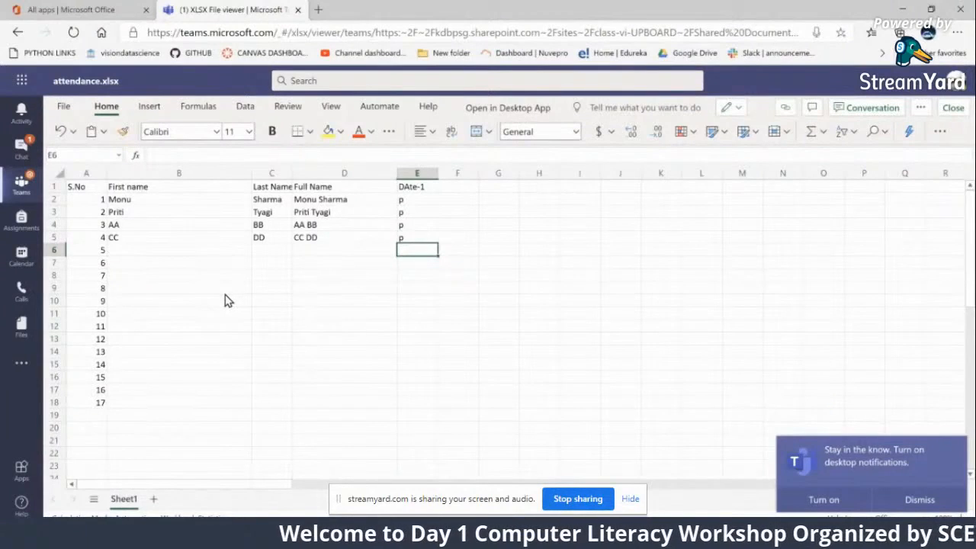
{"action": "left_click", "coordinate": [953, 110]}
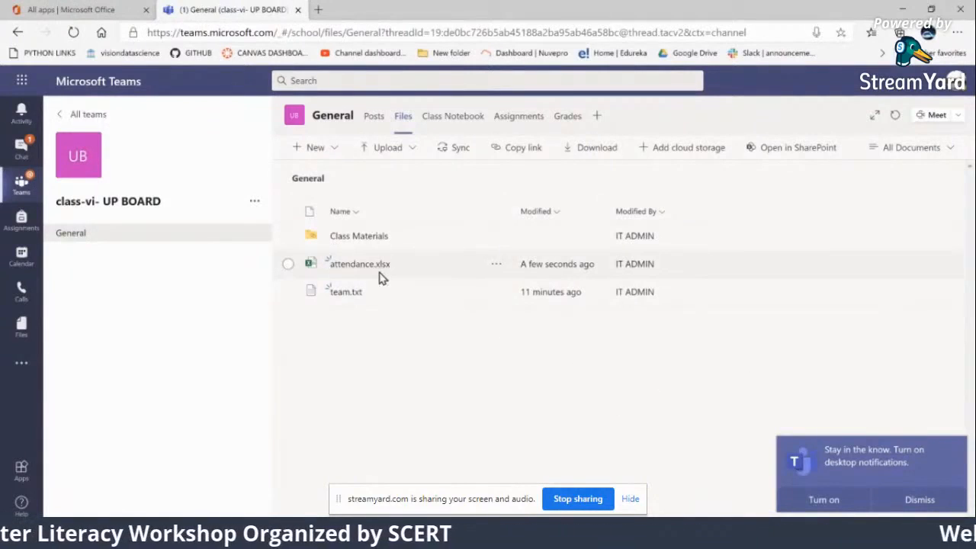
Try to upload a folder named "class-VI" to the General channel's files
{"action": "left_click", "coordinate": [385, 149]}
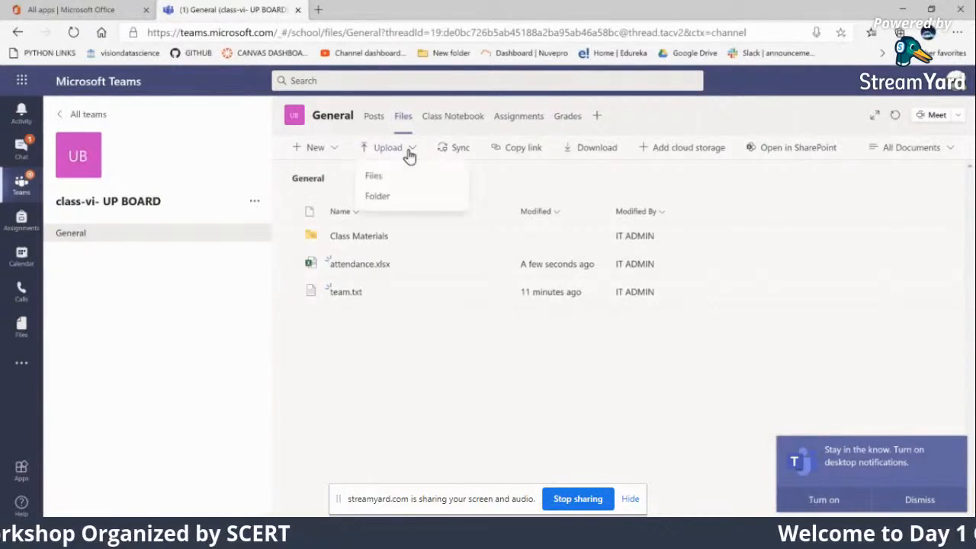
{"action": "left_click", "coordinate": [378, 205]}
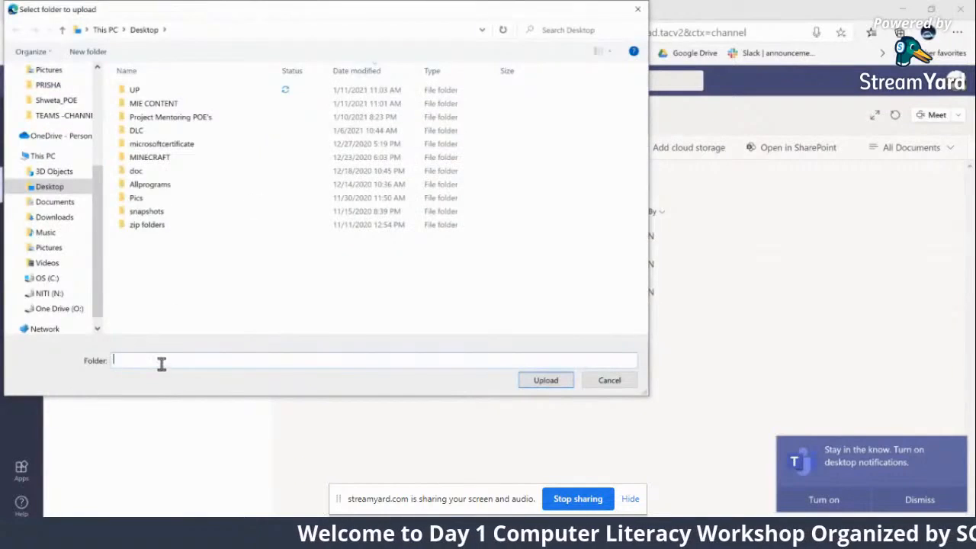
{"action": "type", "text": "class-VI"}
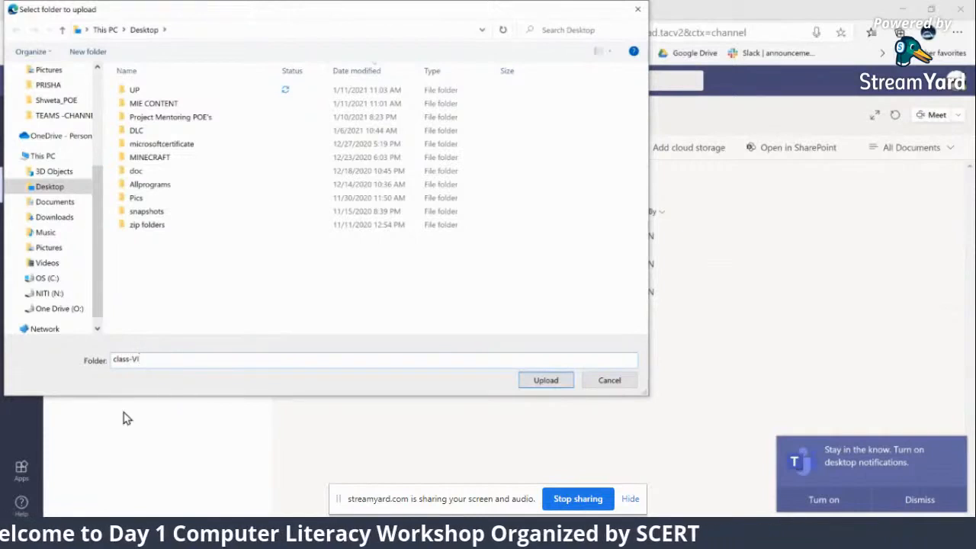
{"action": "left_click", "coordinate": [546, 378]}
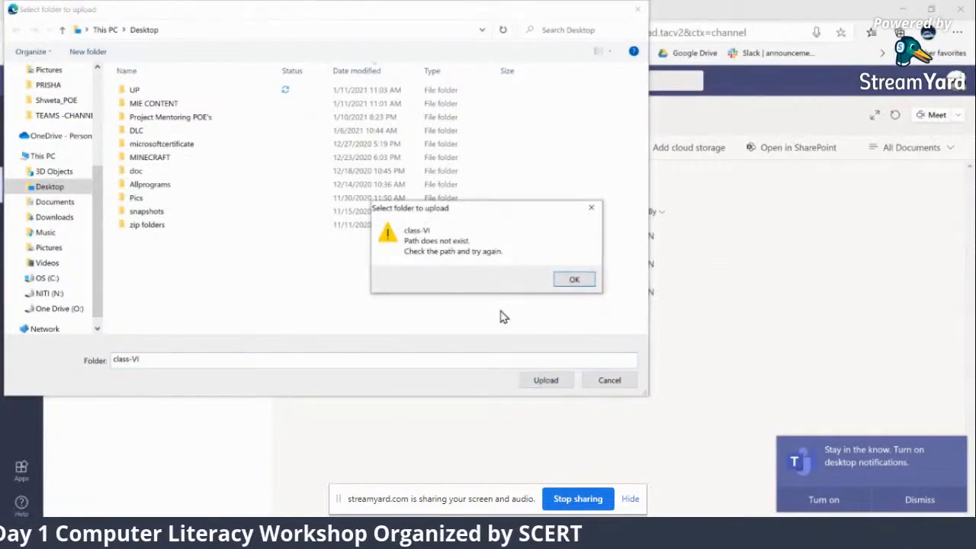
{"action": "left_click", "coordinate": [571, 281]}
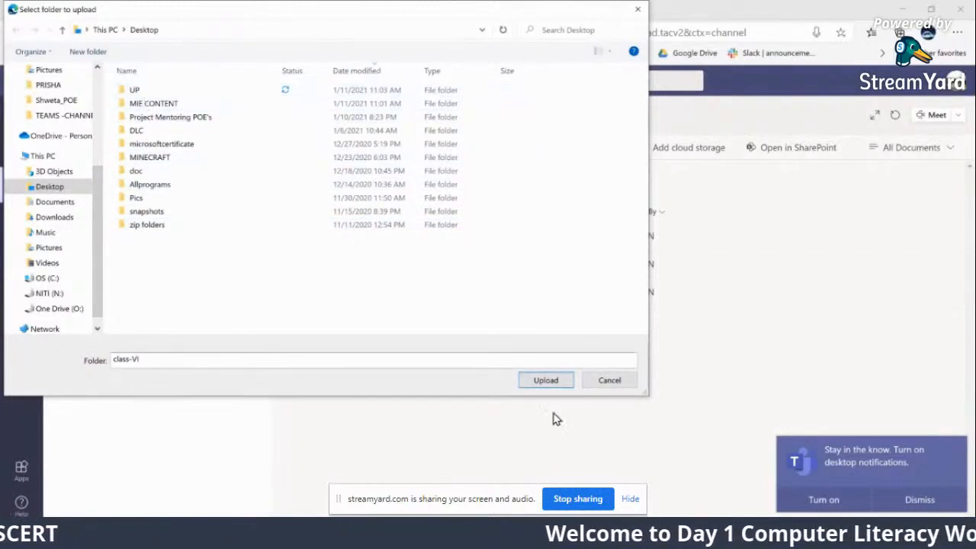
{"action": "left_click", "coordinate": [607, 384]}
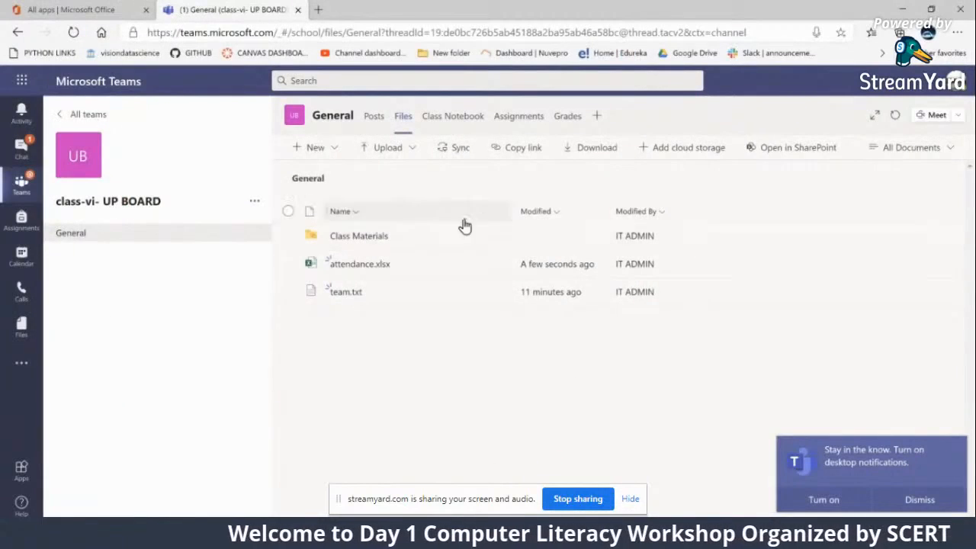
Review the General channel's posts with the chapter-1 meeting and its file list, and hide the screen-sharing notice
{"action": "left_click", "coordinate": [381, 127]}
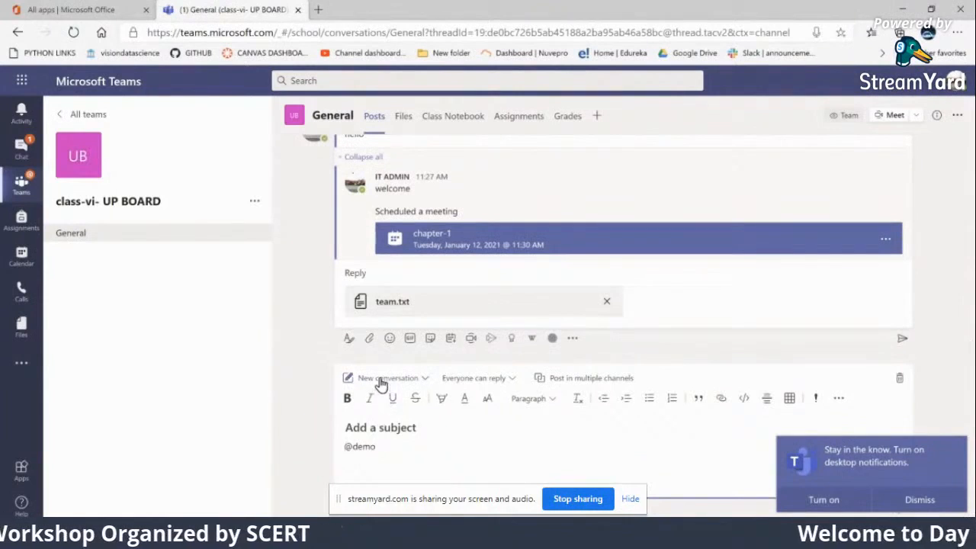
{"action": "scroll", "coordinate": [379, 284], "scroll_direction": "up", "scroll_amount": 2}
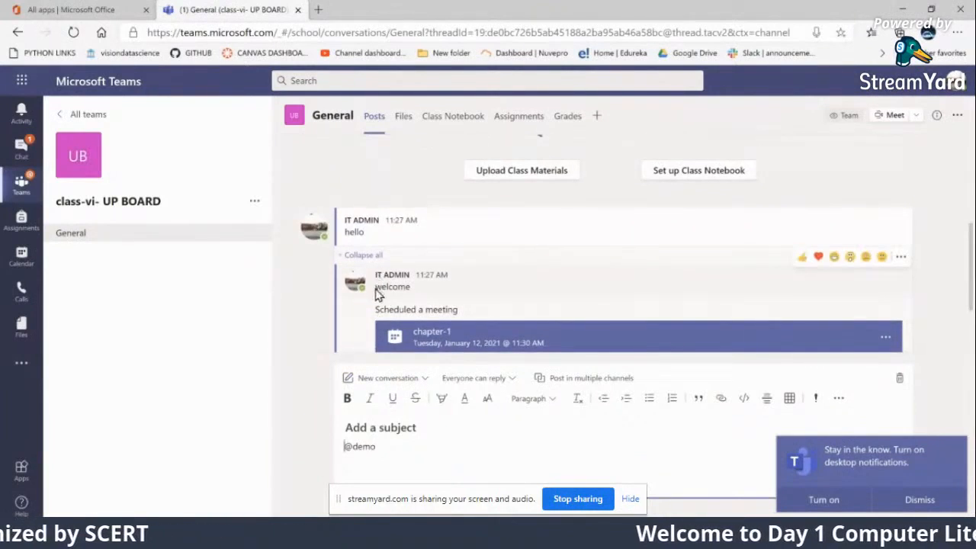
{"action": "scroll", "coordinate": [379, 290], "scroll_direction": "up", "scroll_amount": 2}
{"action": "scroll", "coordinate": [386, 317], "scroll_direction": "down", "scroll_amount": 2}
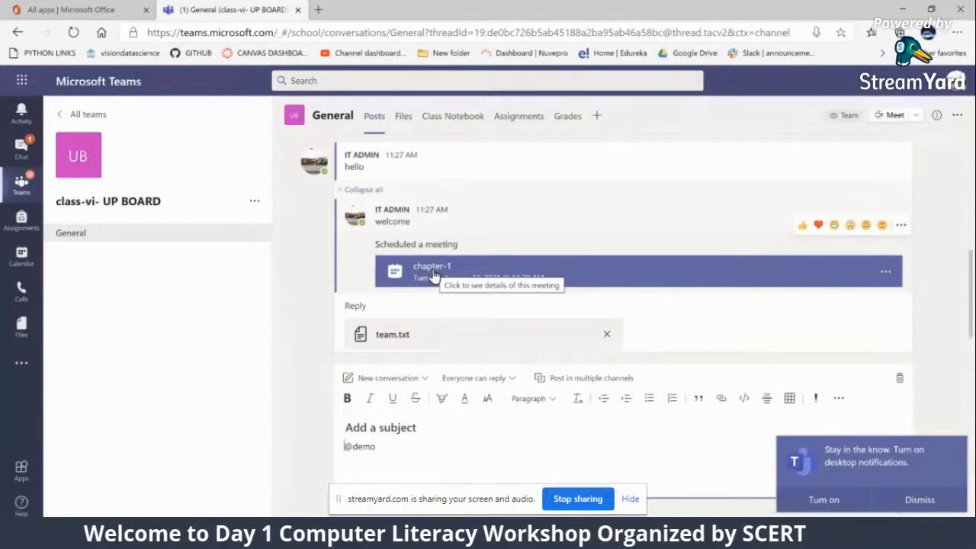
{"action": "left_click", "coordinate": [404, 122]}
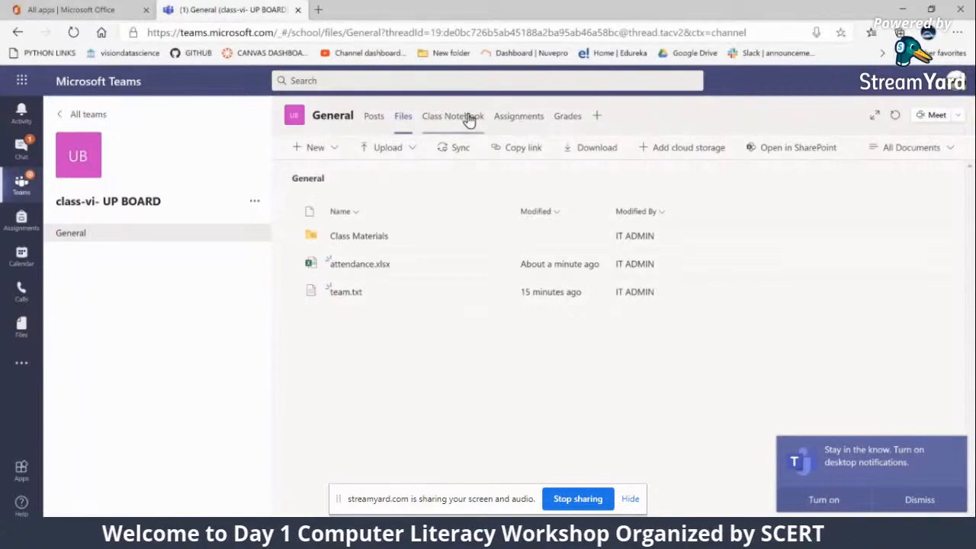
{"action": "left_click", "coordinate": [631, 499]}
Get started with Assignments in the class team and view the types of assignment that can be created
{"action": "left_click", "coordinate": [505, 118]}
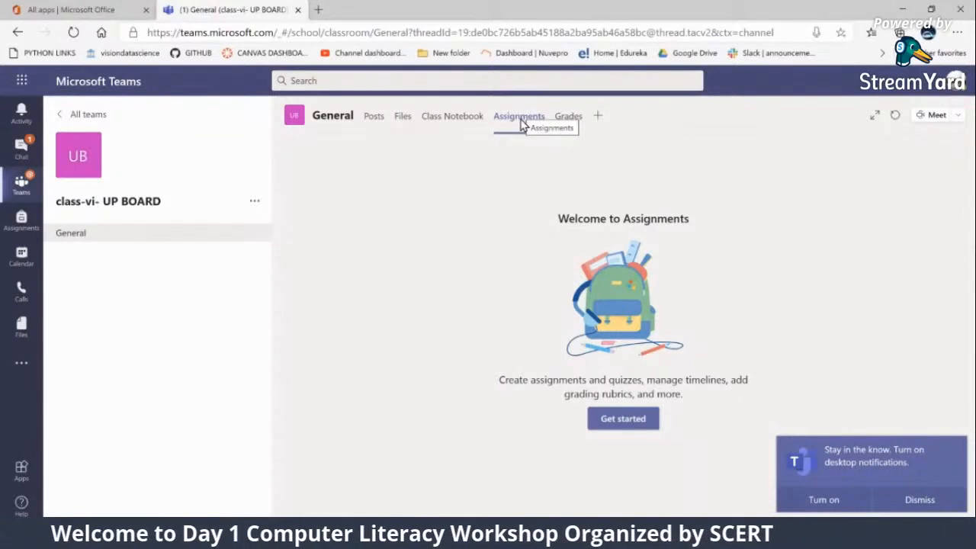
{"action": "left_click", "coordinate": [623, 420]}
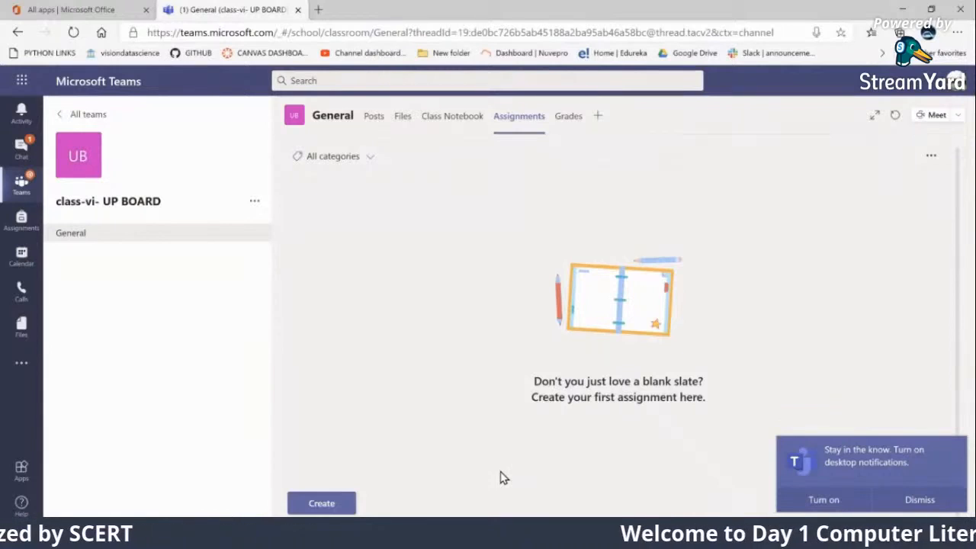
{"action": "left_click", "coordinate": [316, 509]}
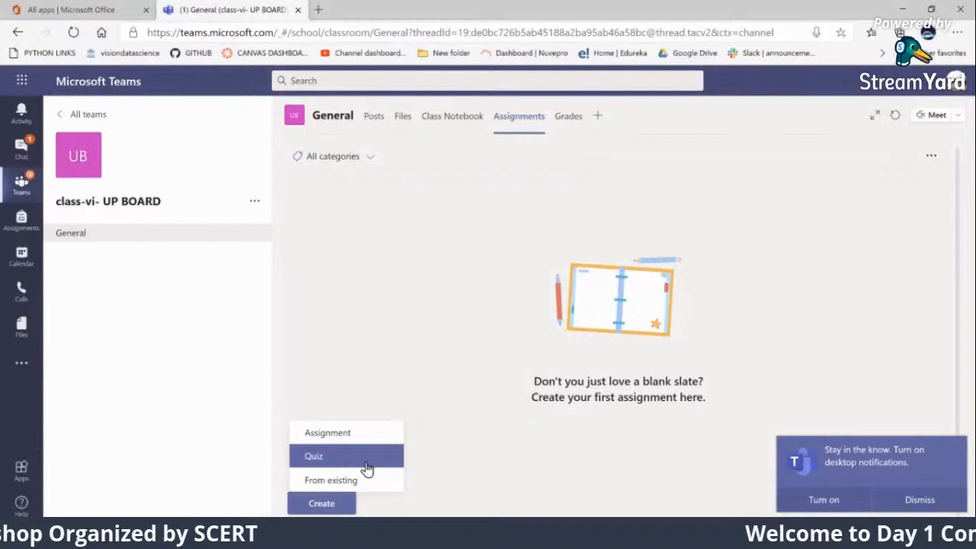
{"action": "left_click", "coordinate": [515, 242]}
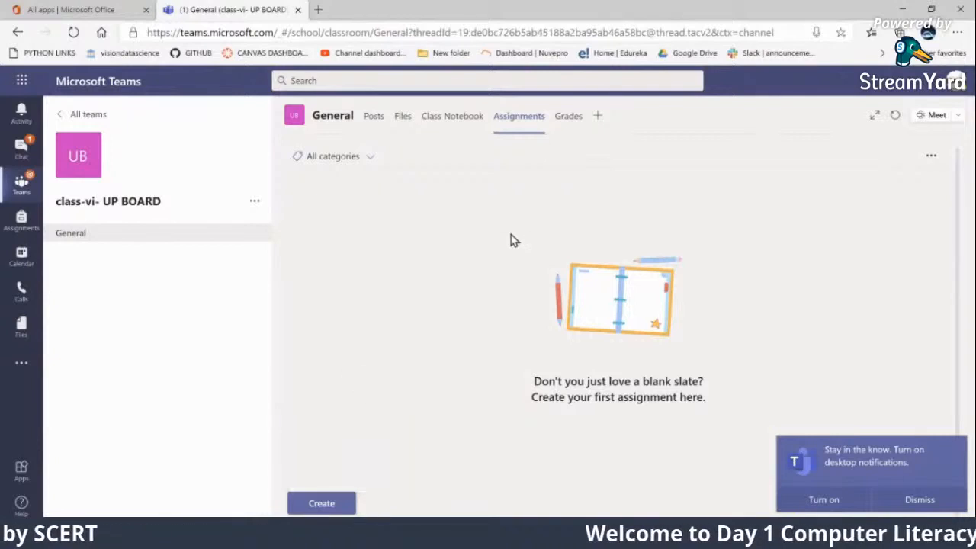
Show the assignment, quiz and from-existing creation options for the class team and dismiss them without choosing one
{"action": "left_click", "coordinate": [321, 504]}
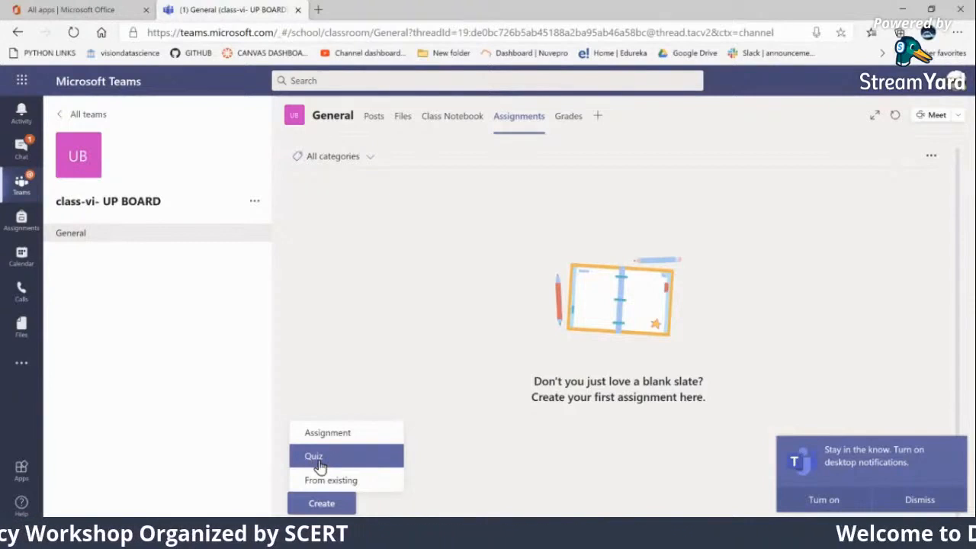
{"action": "left_click", "coordinate": [393, 367]}
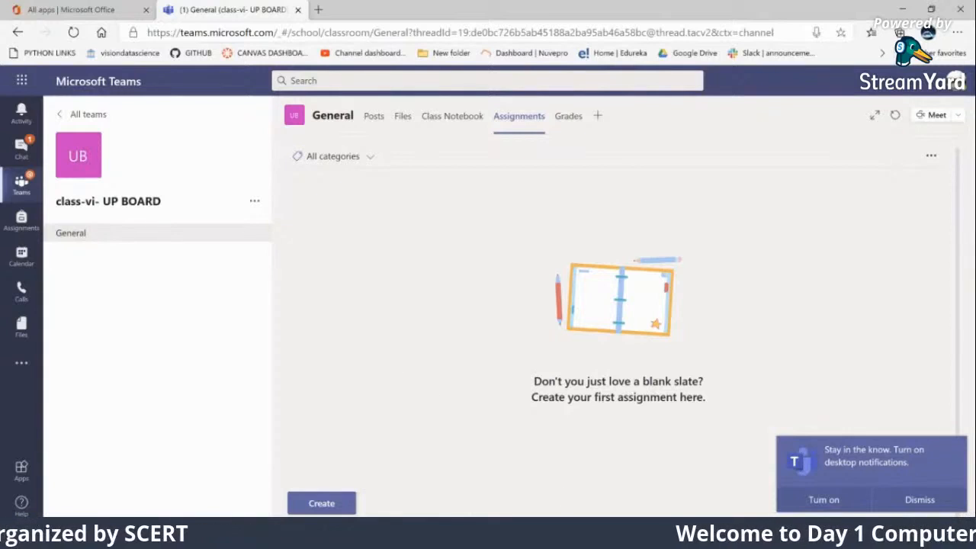
Switch to the Microsoft Teams live event window and read through the new attendee questions in the Live event Q&A
{"action": "mouse_move", "coordinate": [547, 535]}
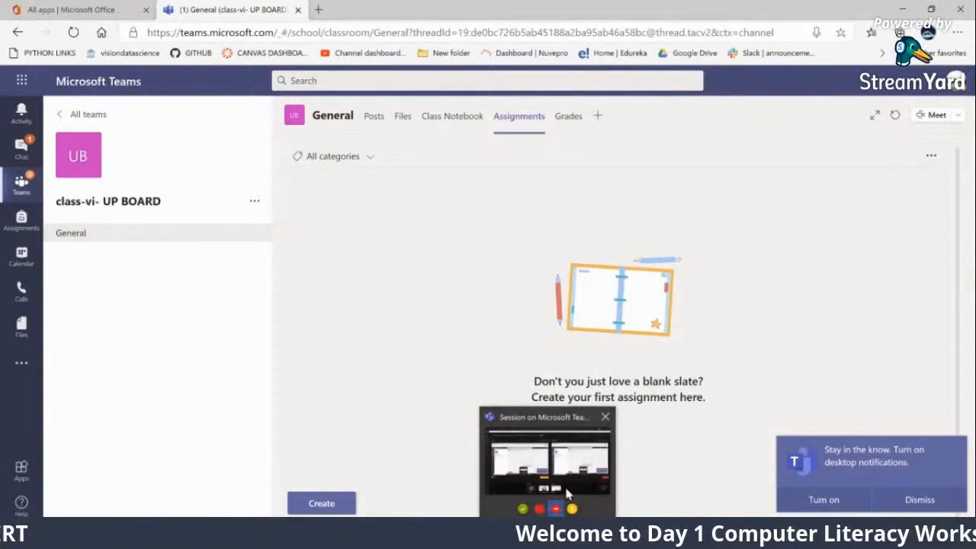
{"action": "left_click", "coordinate": [570, 470]}
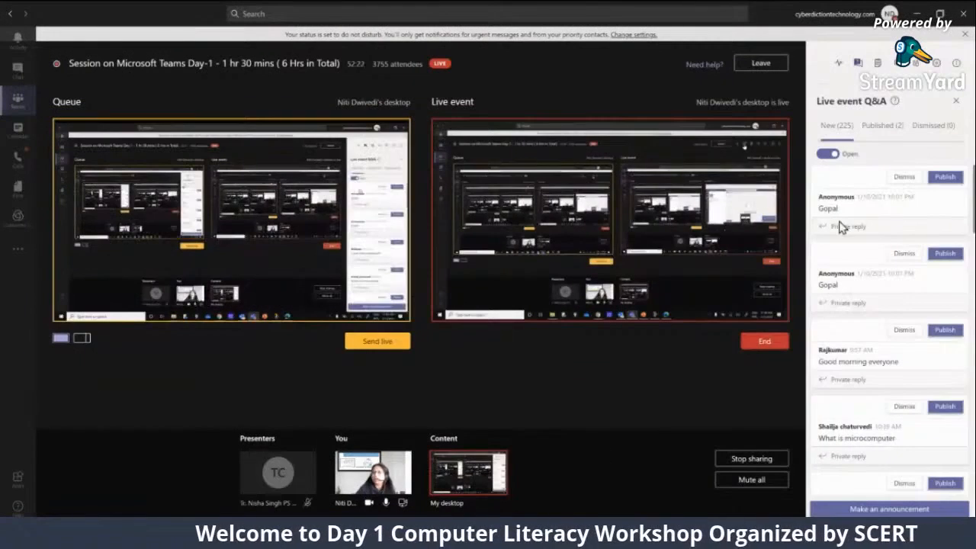
{"action": "scroll", "coordinate": [852, 440], "scroll_direction": "down", "scroll_amount": 5}
{"action": "scroll", "coordinate": [852, 440], "scroll_direction": "down", "scroll_amount": 10}
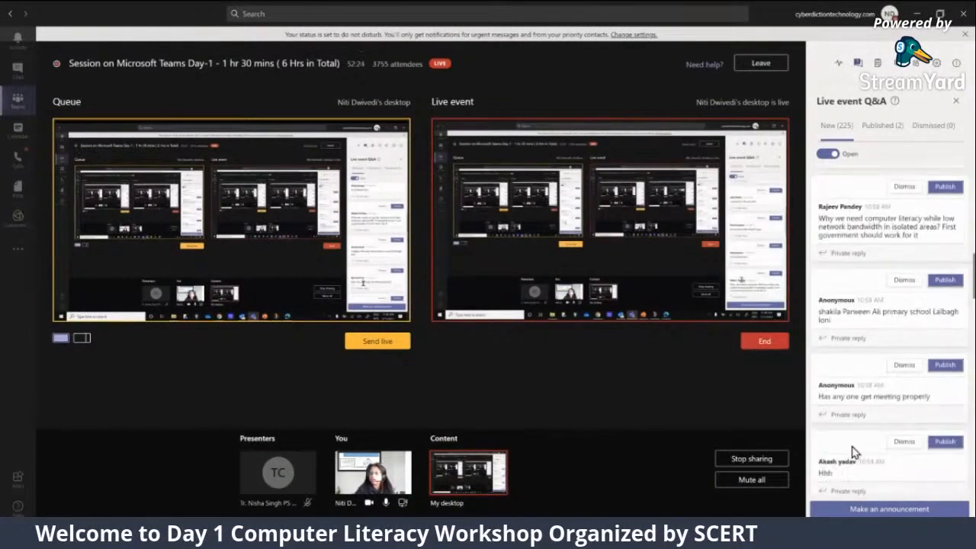
{"action": "scroll", "coordinate": [854, 452], "scroll_direction": "down", "scroll_amount": 8}
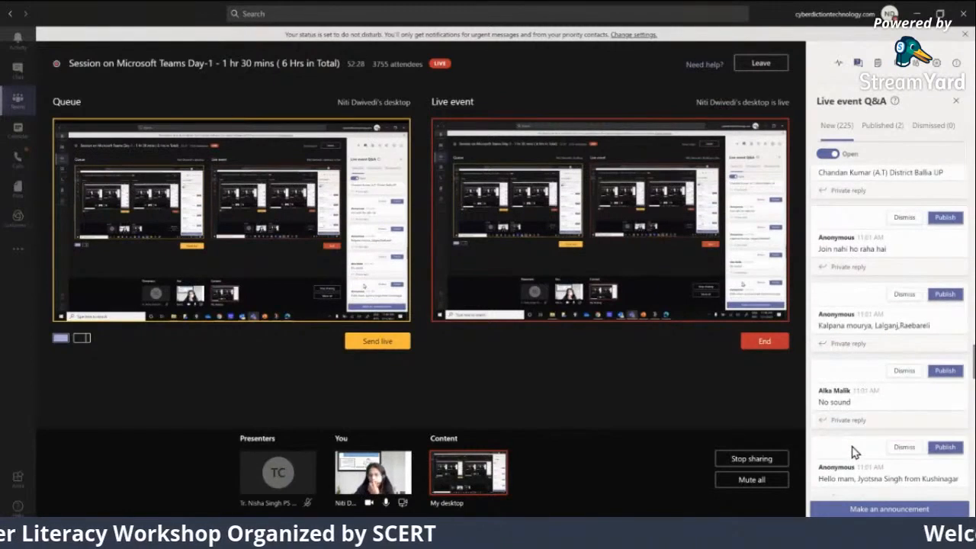
{"action": "scroll", "coordinate": [853, 451], "scroll_direction": "down", "scroll_amount": 8}
{"action": "scroll", "coordinate": [853, 452], "scroll_direction": "down", "scroll_amount": 8}
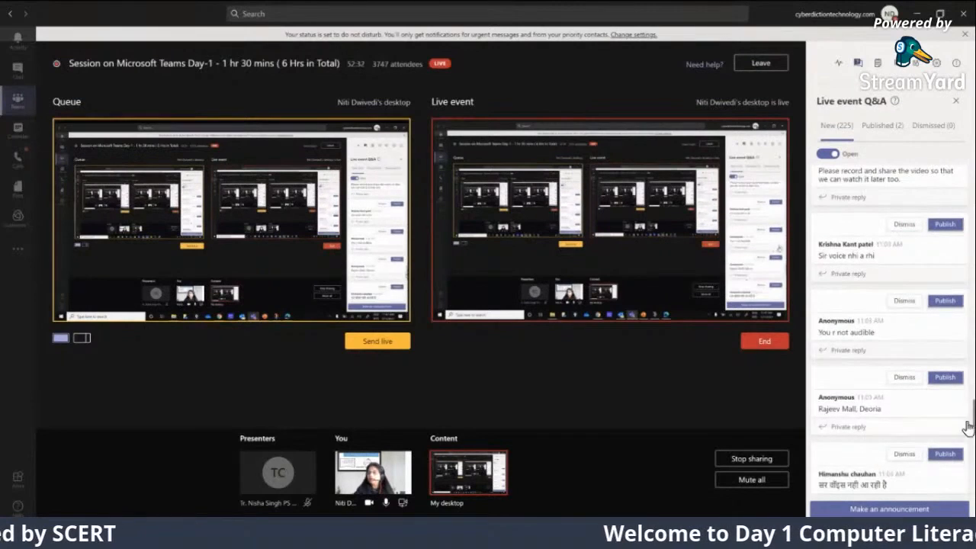
{"action": "scroll", "coordinate": [860, 473], "scroll_direction": "down", "scroll_amount": 5}
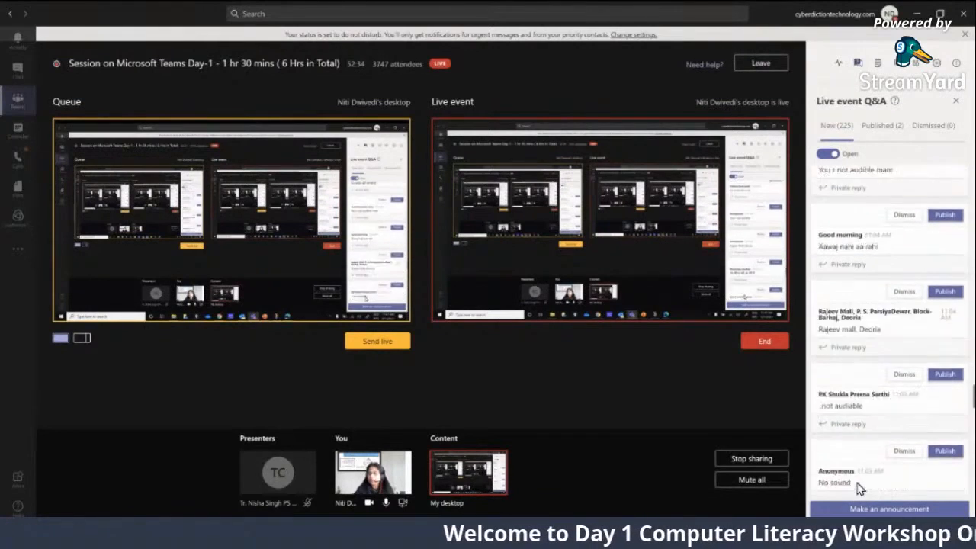
{"action": "scroll", "coordinate": [859, 485], "scroll_direction": "down", "scroll_amount": 3}
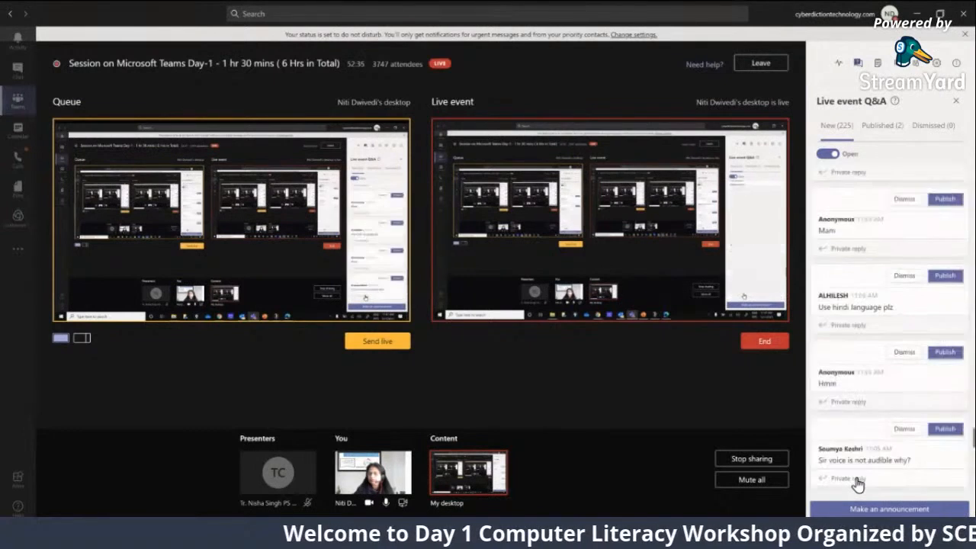
{"action": "scroll", "coordinate": [859, 484], "scroll_direction": "down", "scroll_amount": 1}
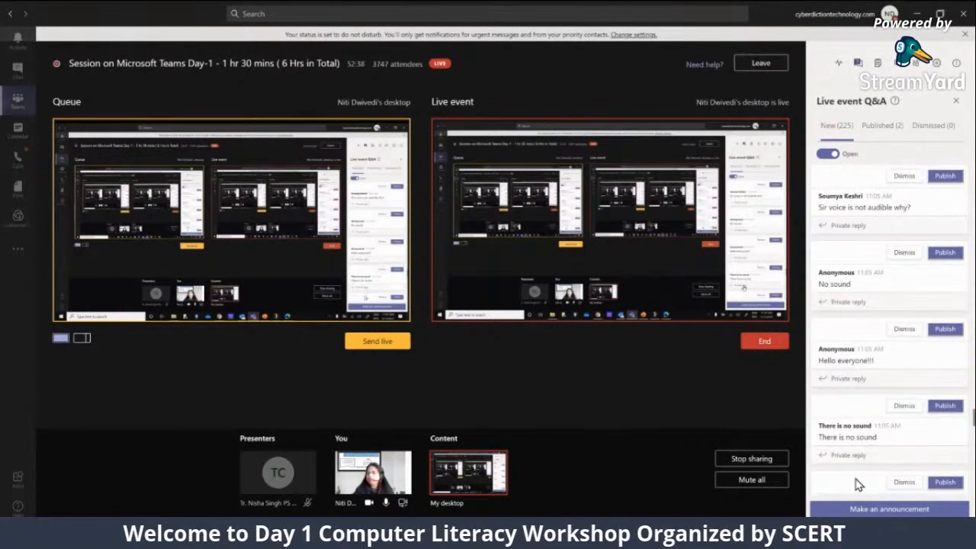
{"action": "scroll", "coordinate": [860, 474], "scroll_direction": "down", "scroll_amount": 8}
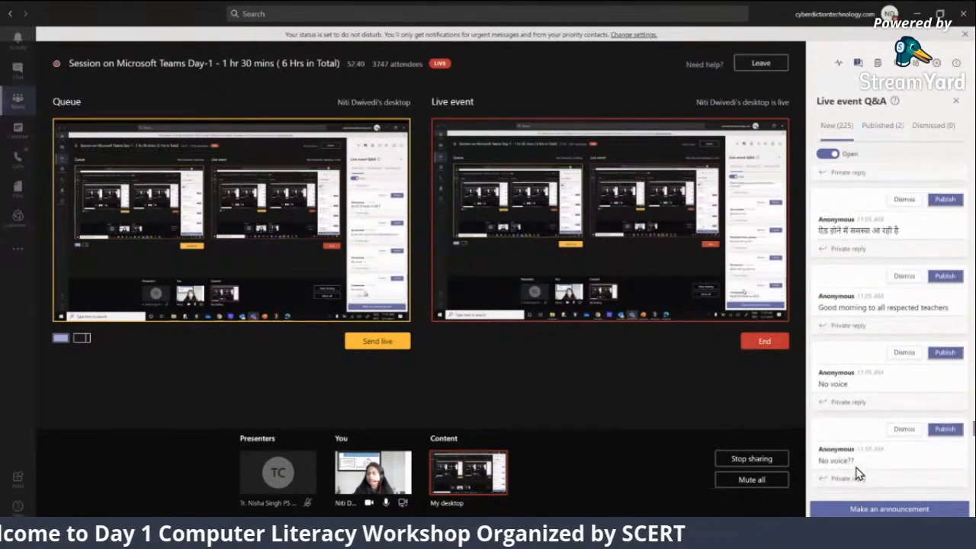
{"action": "scroll", "coordinate": [859, 474], "scroll_direction": "down", "scroll_amount": 8}
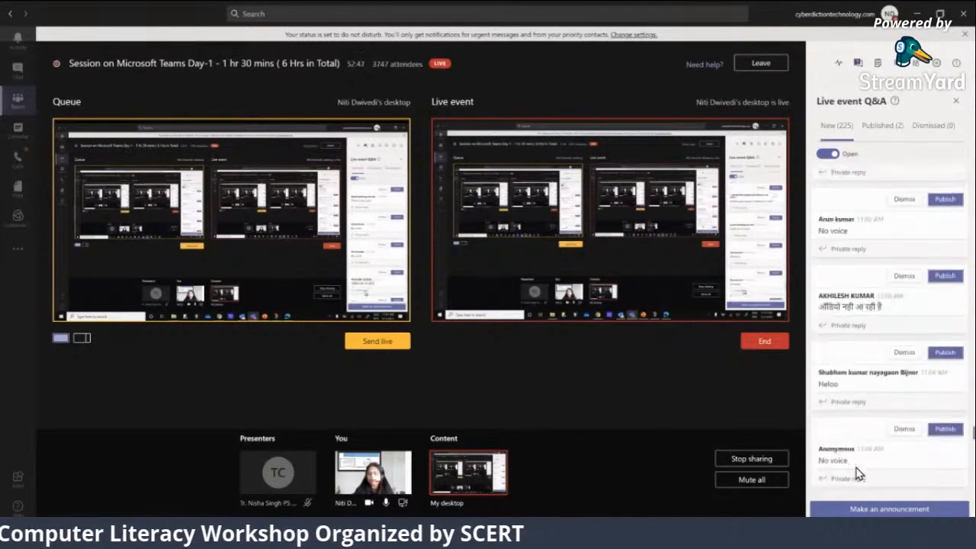
{"action": "scroll", "coordinate": [858, 474], "scroll_direction": "down", "scroll_amount": 5}
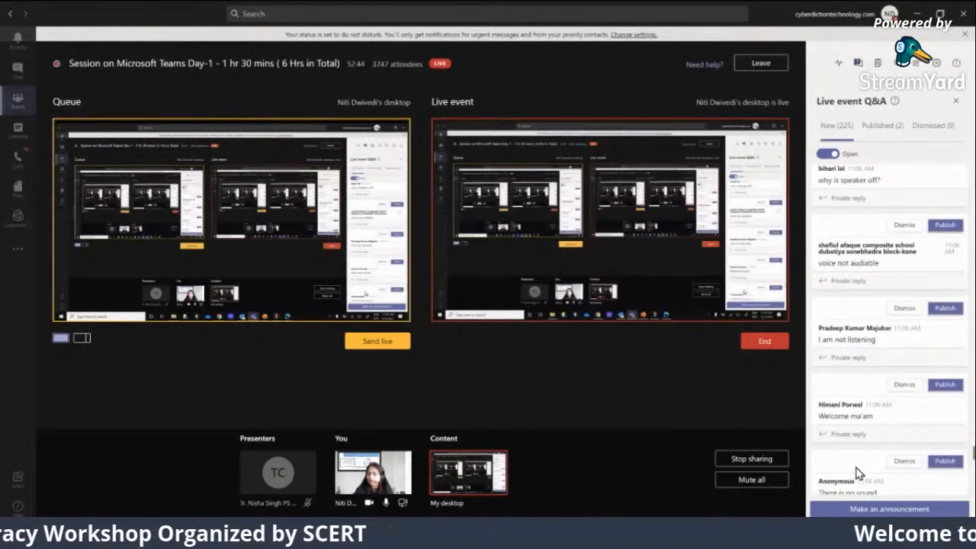
{"action": "scroll", "coordinate": [858, 473], "scroll_direction": "down", "scroll_amount": 8}
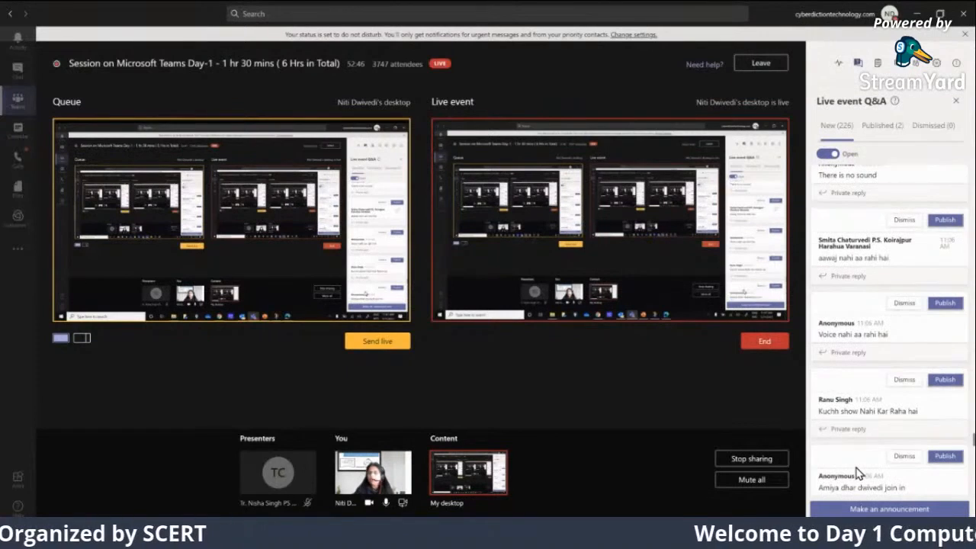
{"action": "scroll", "coordinate": [858, 473], "scroll_direction": "down", "scroll_amount": 3}
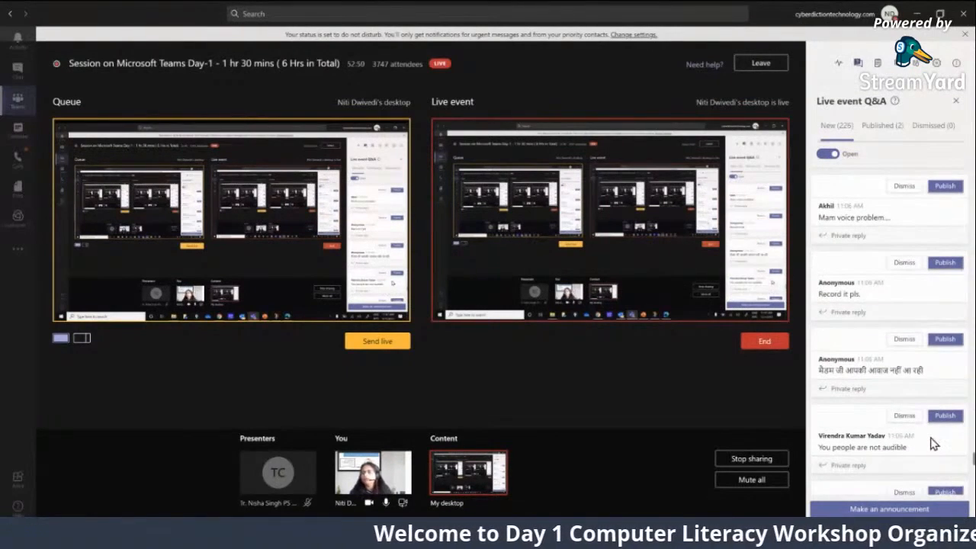
{"action": "scroll", "coordinate": [935, 444], "scroll_direction": "down", "scroll_amount": 8}
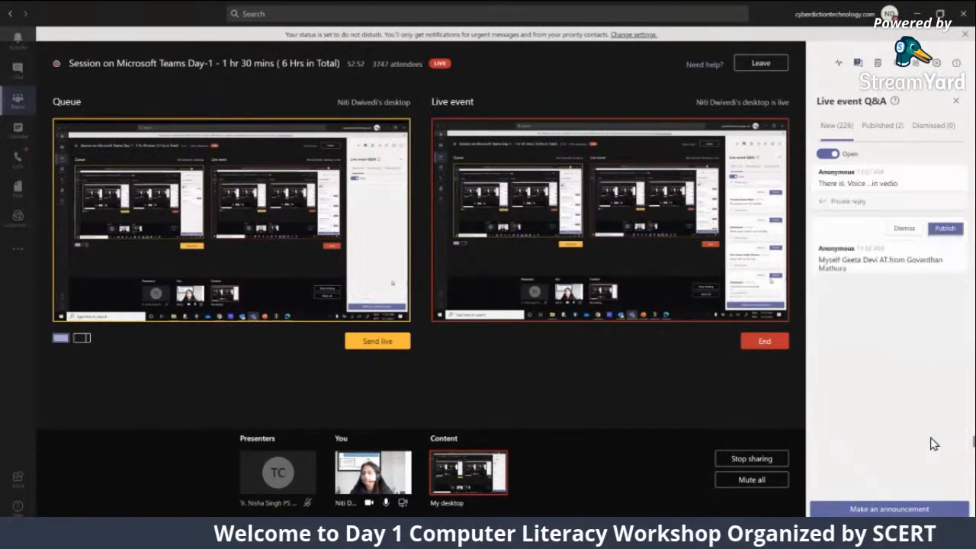
{"action": "scroll", "coordinate": [935, 443], "scroll_direction": "down", "scroll_amount": 10}
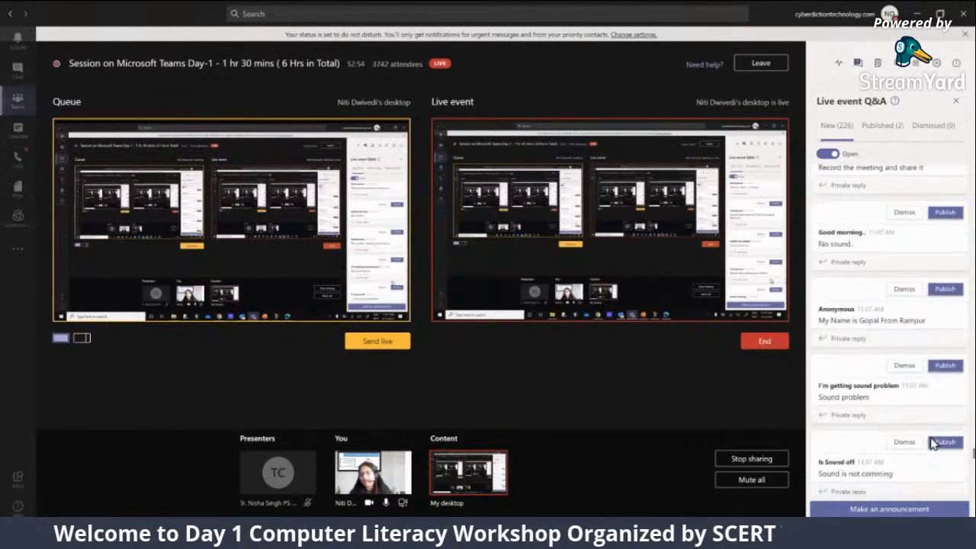
{"action": "scroll", "coordinate": [934, 444], "scroll_direction": "down", "scroll_amount": 10}
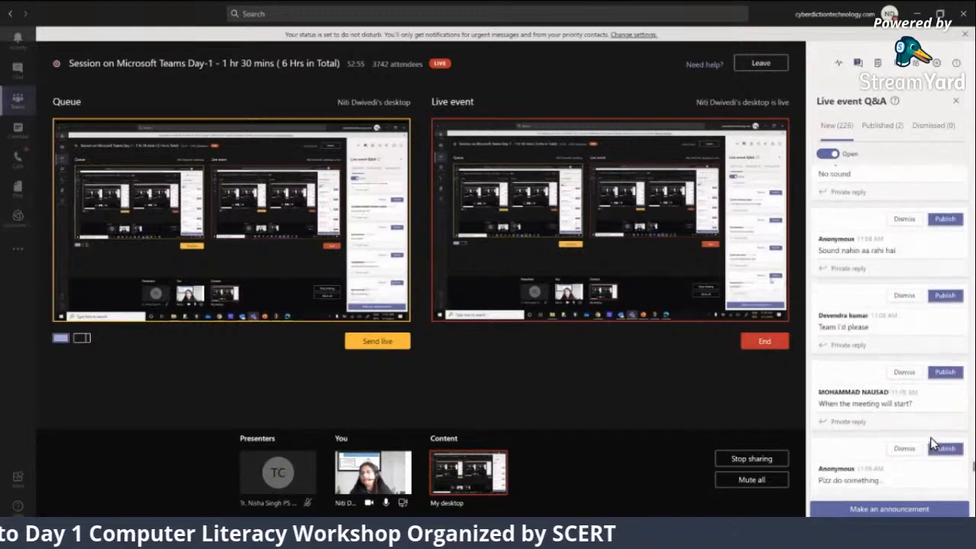
{"action": "scroll", "coordinate": [935, 444], "scroll_direction": "down", "scroll_amount": 8}
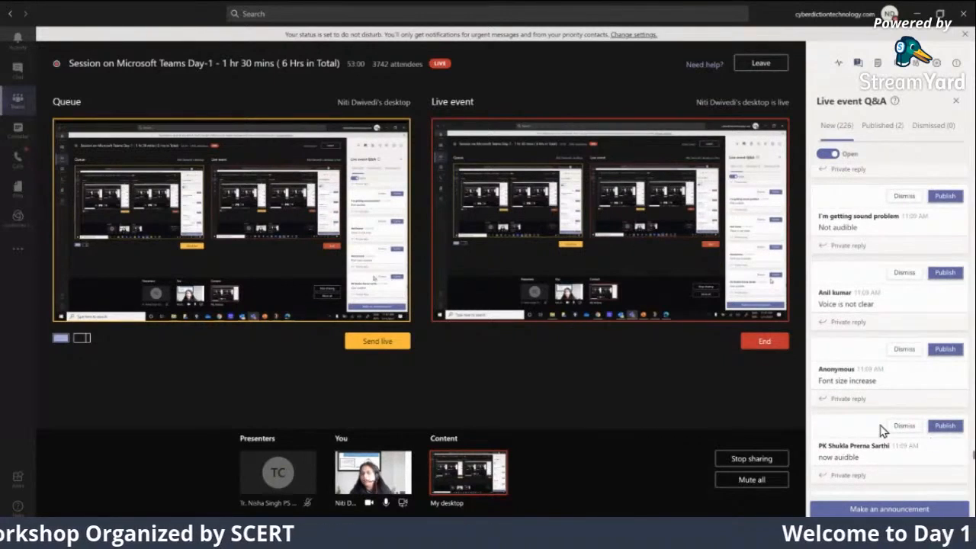
{"action": "scroll", "coordinate": [873, 450], "scroll_direction": "down", "scroll_amount": 5}
{"action": "scroll", "coordinate": [874, 450], "scroll_direction": "down", "scroll_amount": 8}
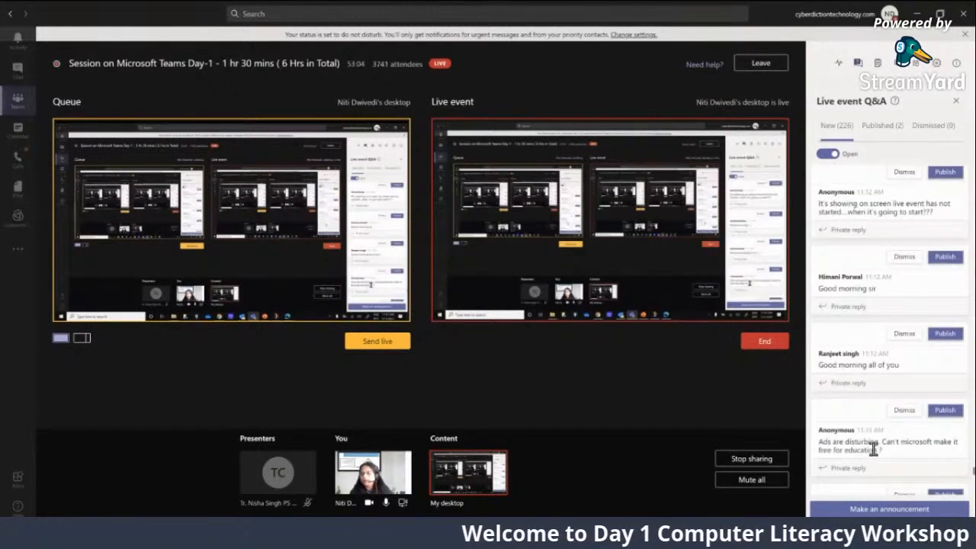
{"action": "scroll", "coordinate": [873, 450], "scroll_direction": "down", "scroll_amount": 8}
{"action": "scroll", "coordinate": [873, 454], "scroll_direction": "down", "scroll_amount": 10}
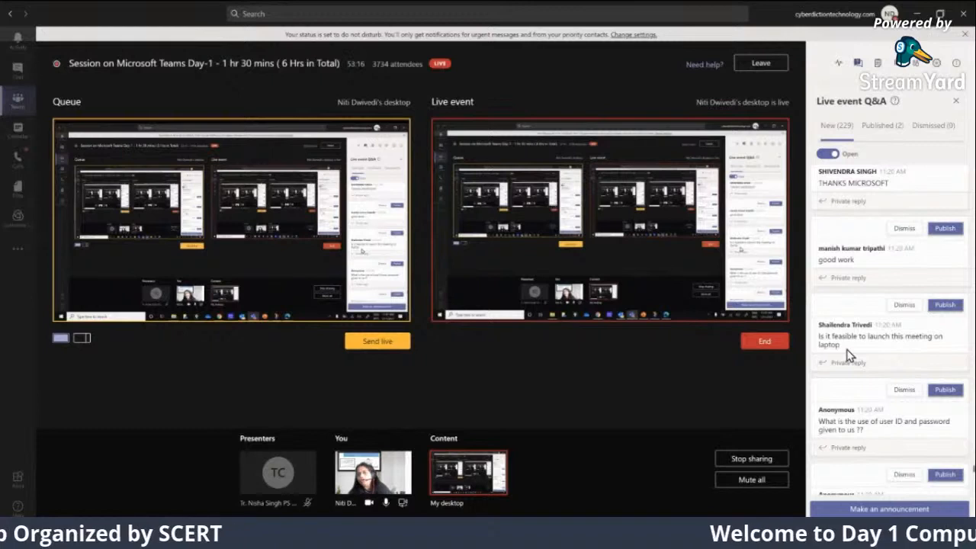
{"action": "scroll", "coordinate": [849, 357], "scroll_direction": "up", "scroll_amount": 1}
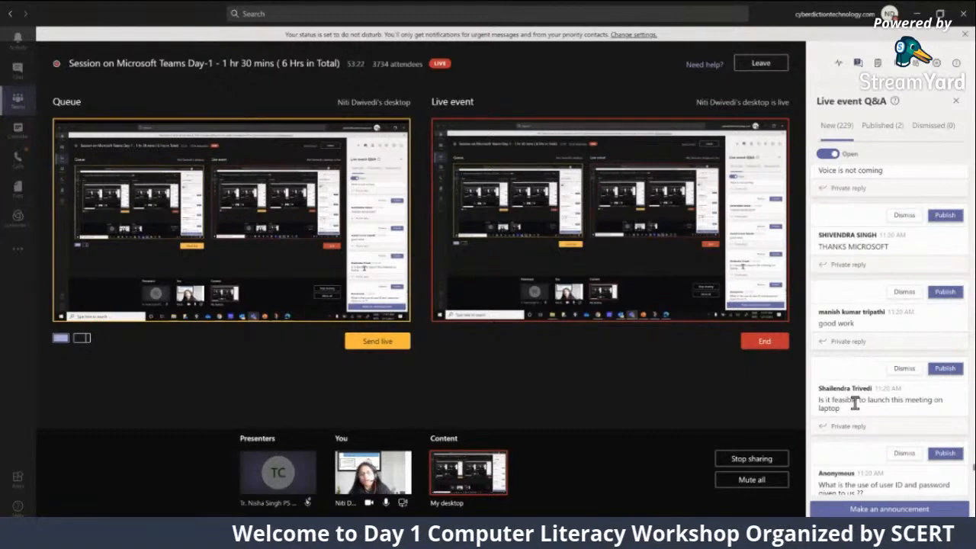
{"action": "scroll", "coordinate": [855, 404], "scroll_direction": "down", "scroll_amount": 3}
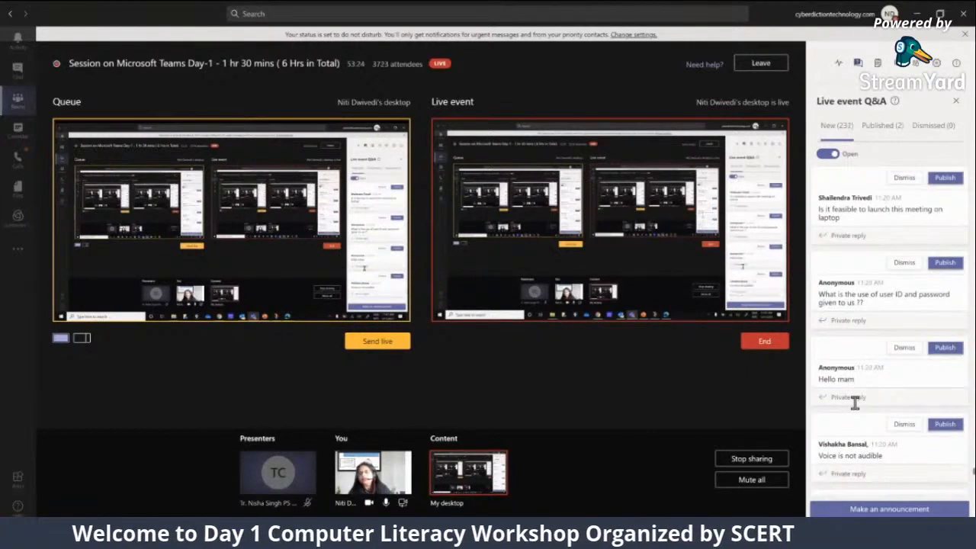
{"action": "scroll", "coordinate": [855, 404], "scroll_direction": "down", "scroll_amount": 3}
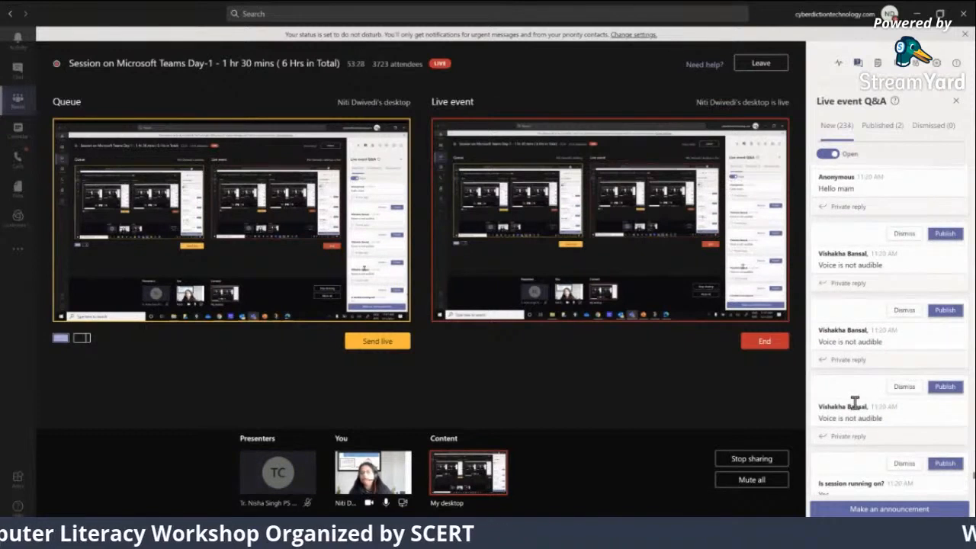
{"action": "scroll", "coordinate": [860, 447], "scroll_direction": "down", "scroll_amount": 5}
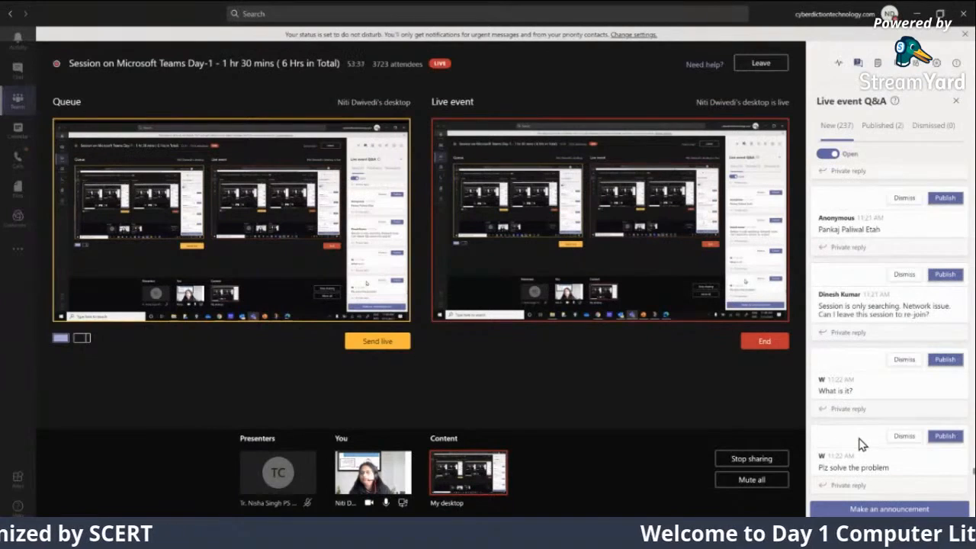
{"action": "scroll", "coordinate": [862, 445], "scroll_direction": "down", "scroll_amount": 5}
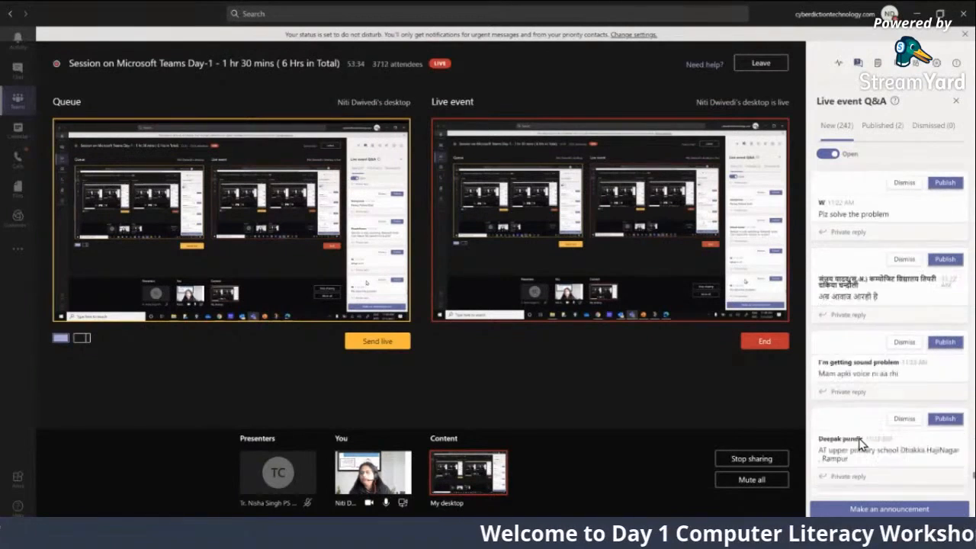
{"action": "scroll", "coordinate": [861, 444], "scroll_direction": "down", "scroll_amount": 5}
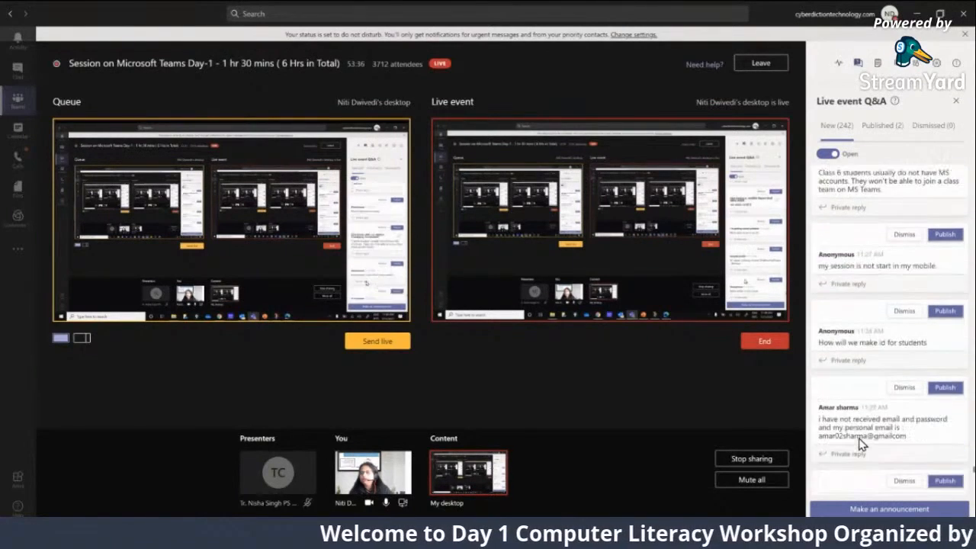
{"action": "scroll", "coordinate": [860, 445], "scroll_direction": "down", "scroll_amount": 1}
{"action": "scroll", "coordinate": [861, 445], "scroll_direction": "down", "scroll_amount": 5}
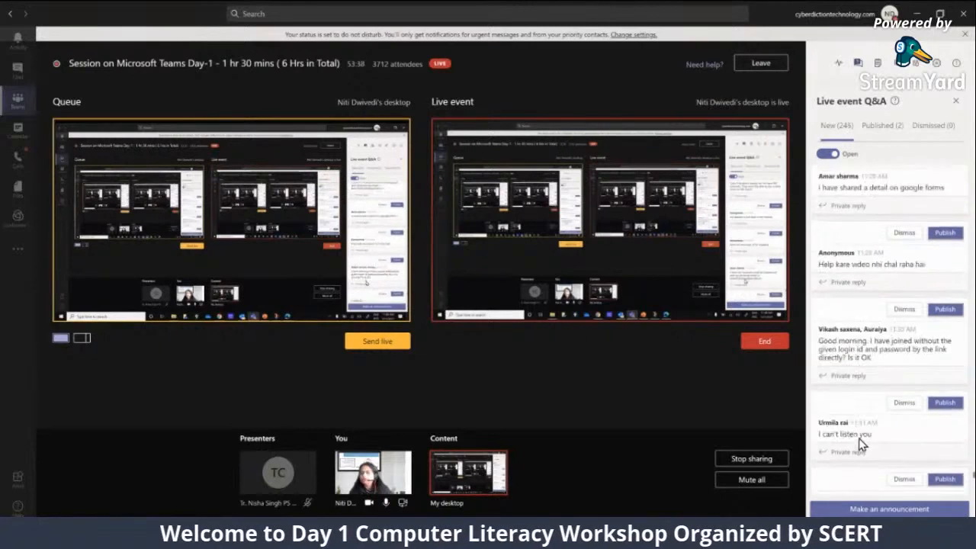
{"action": "scroll", "coordinate": [861, 444], "scroll_direction": "down", "scroll_amount": 3}
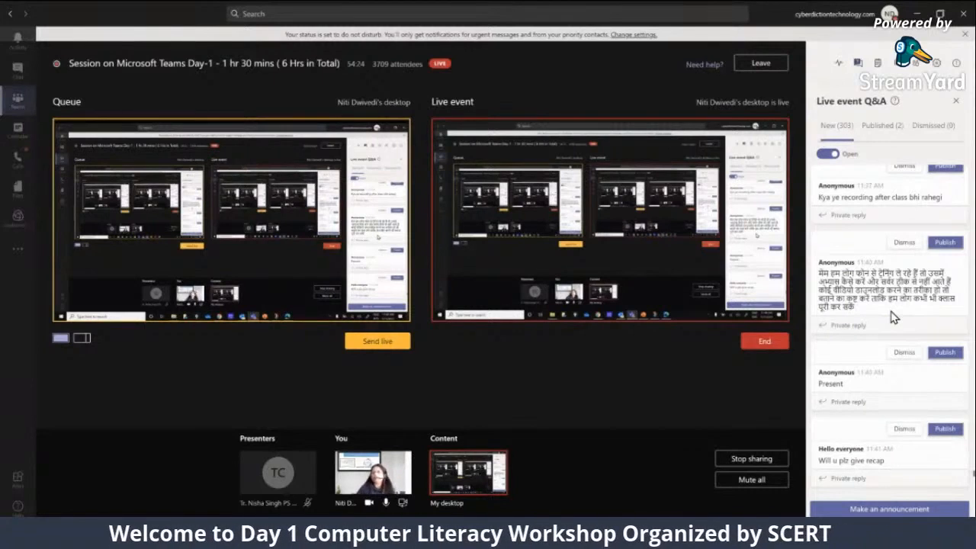
{"action": "scroll", "coordinate": [890, 327], "scroll_direction": "down", "scroll_amount": 3}
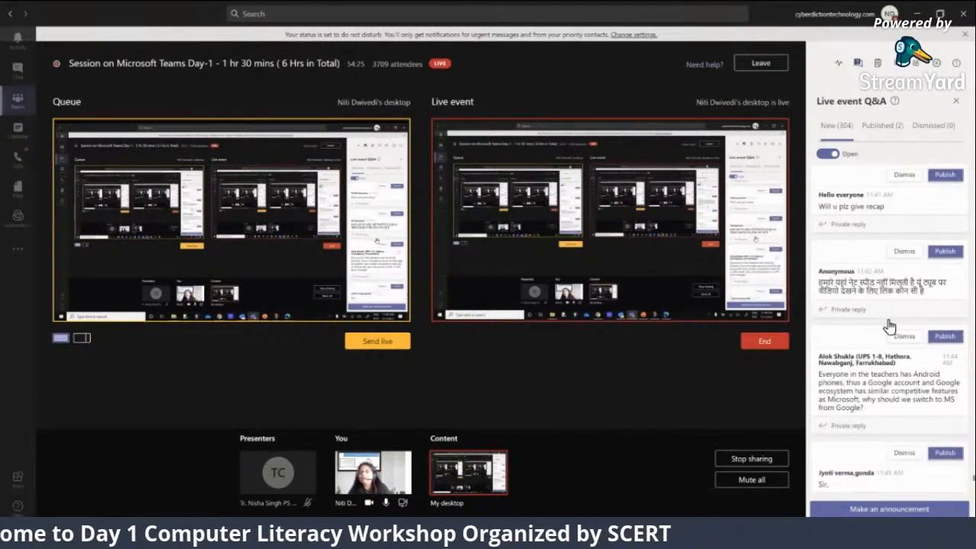
{"action": "scroll", "coordinate": [876, 377], "scroll_direction": "down", "scroll_amount": 1}
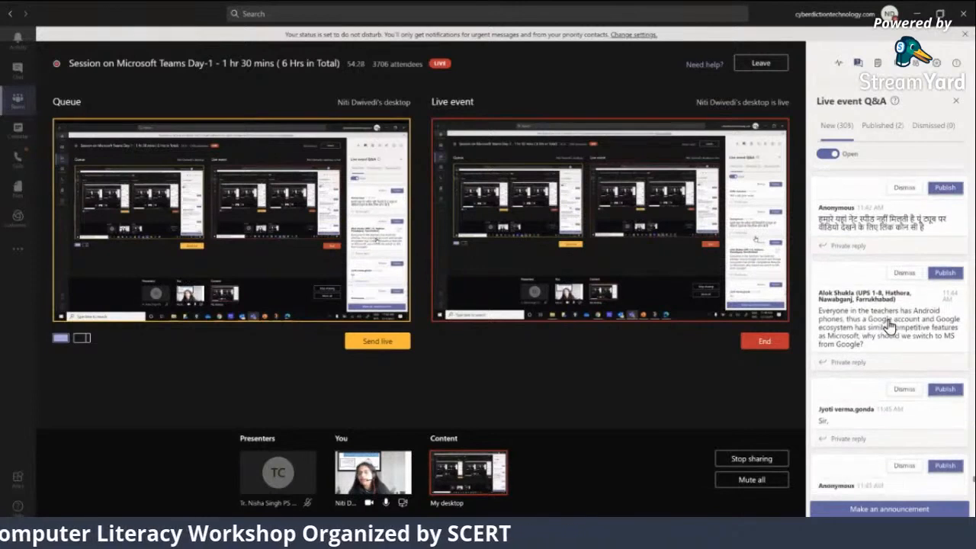
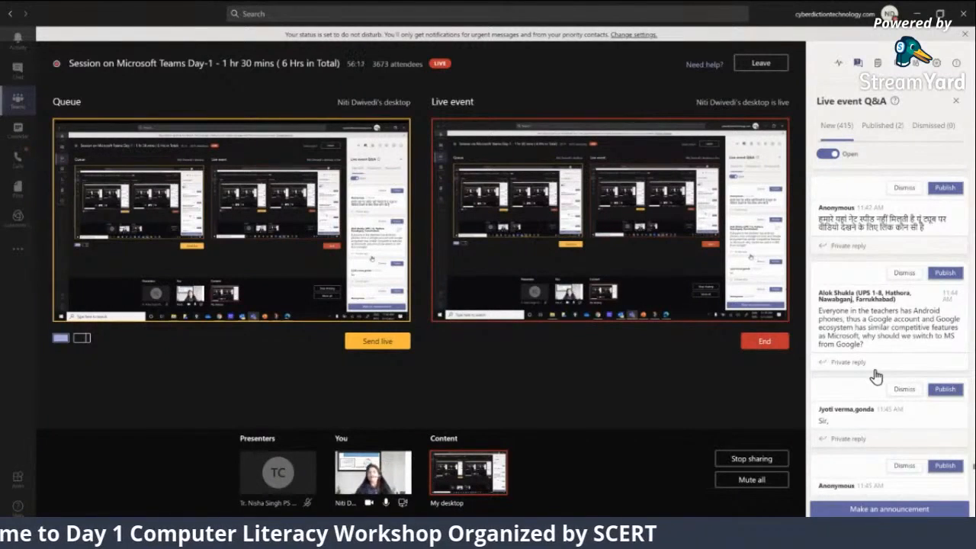
Read on through the new attendee questions and feedback in the Live event Q&A towards the most recent entries
{"action": "scroll", "coordinate": [877, 379], "scroll_direction": "down", "scroll_amount": 5}
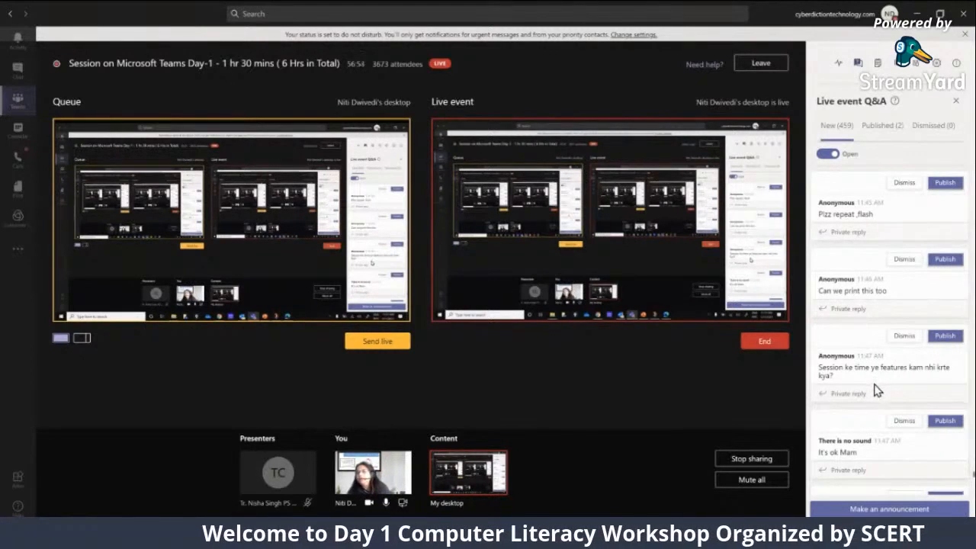
{"action": "scroll", "coordinate": [875, 387], "scroll_direction": "down", "scroll_amount": 1}
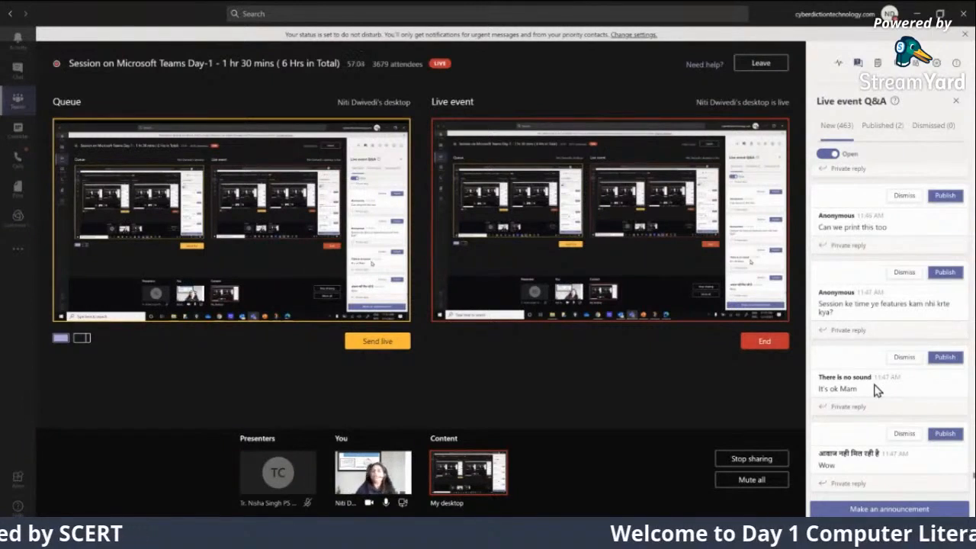
{"action": "scroll", "coordinate": [878, 393], "scroll_direction": "down", "scroll_amount": 3}
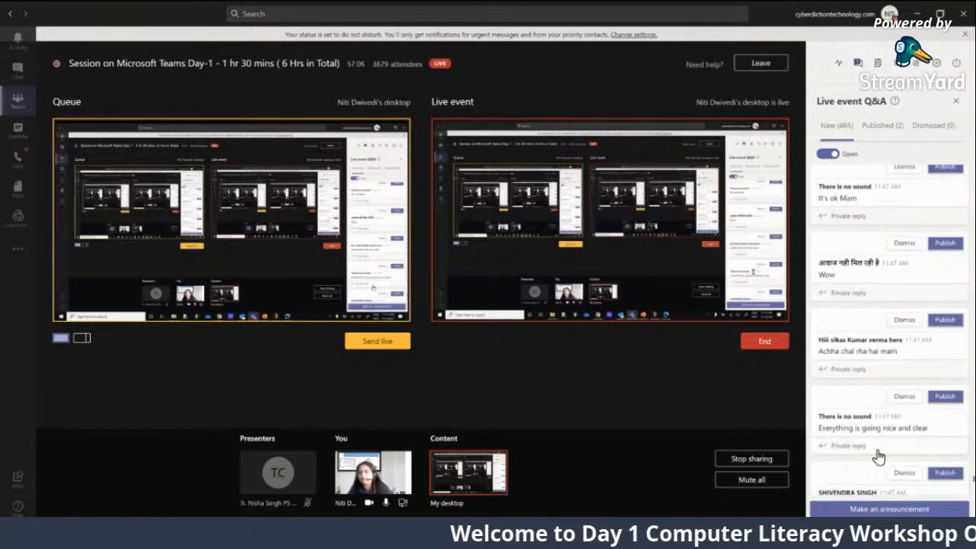
{"action": "scroll", "coordinate": [873, 451], "scroll_direction": "down", "scroll_amount": 3}
{"action": "scroll", "coordinate": [862, 449], "scroll_direction": "down", "scroll_amount": 3}
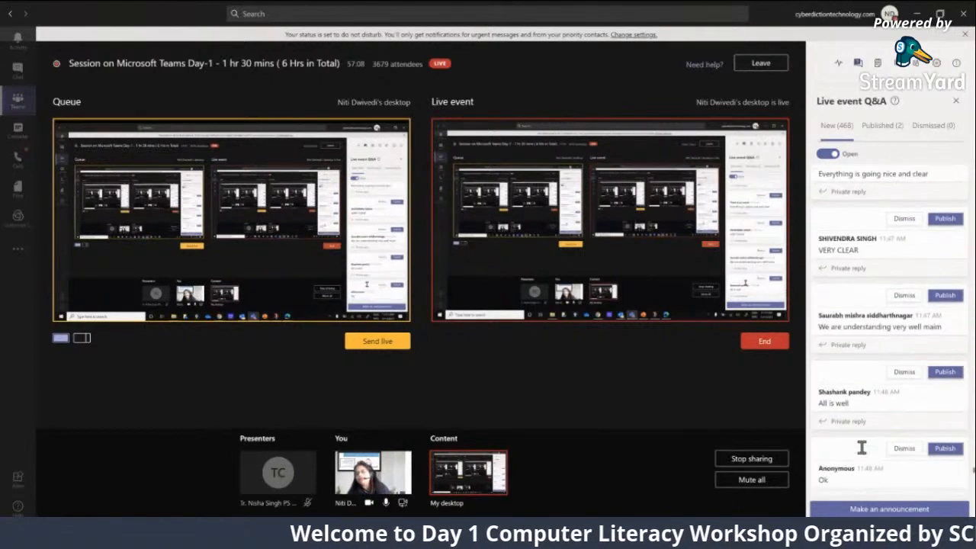
{"action": "scroll", "coordinate": [862, 448], "scroll_direction": "down", "scroll_amount": 3}
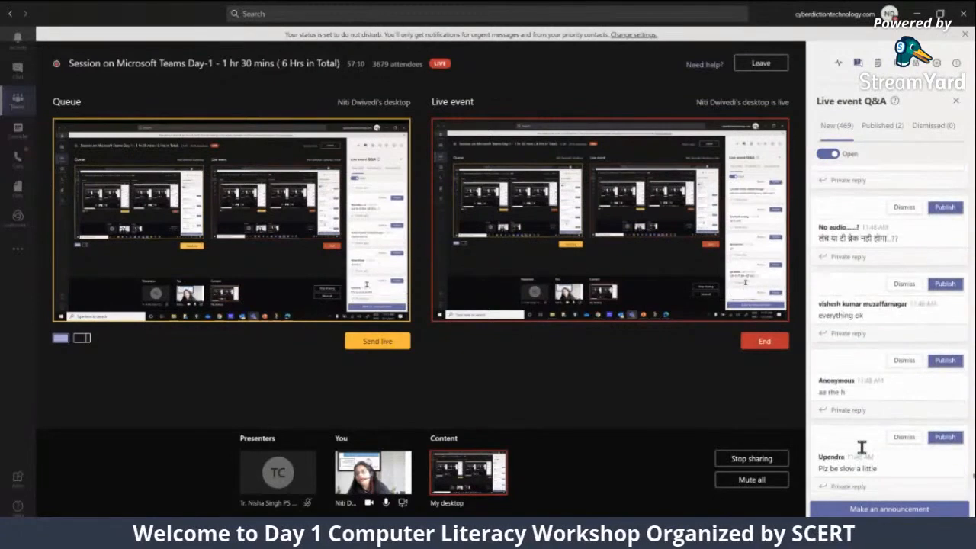
{"action": "scroll", "coordinate": [862, 449], "scroll_direction": "down", "scroll_amount": 3}
{"action": "scroll", "coordinate": [862, 448], "scroll_direction": "down", "scroll_amount": 3}
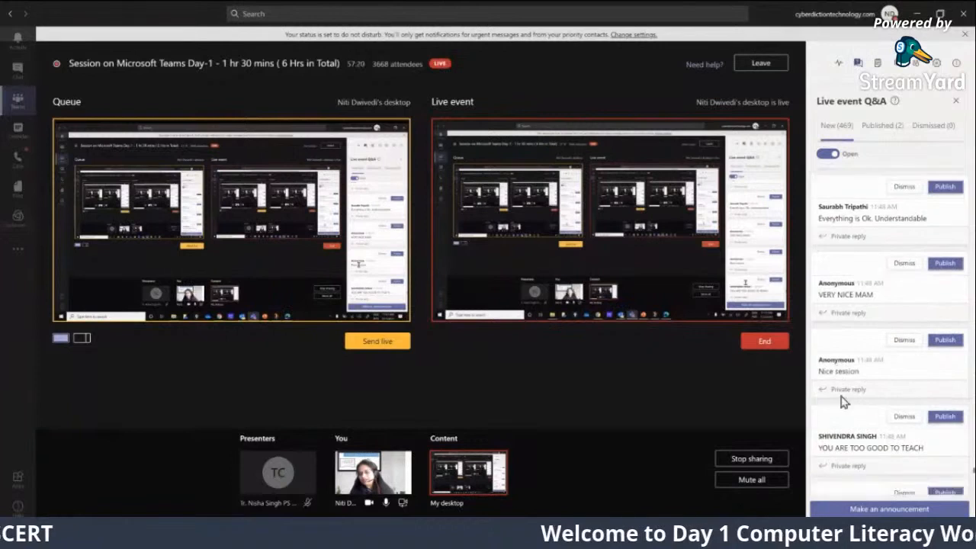
{"action": "scroll", "coordinate": [843, 399], "scroll_direction": "down", "scroll_amount": 4}
{"action": "scroll", "coordinate": [844, 417], "scroll_direction": "down", "scroll_amount": 1}
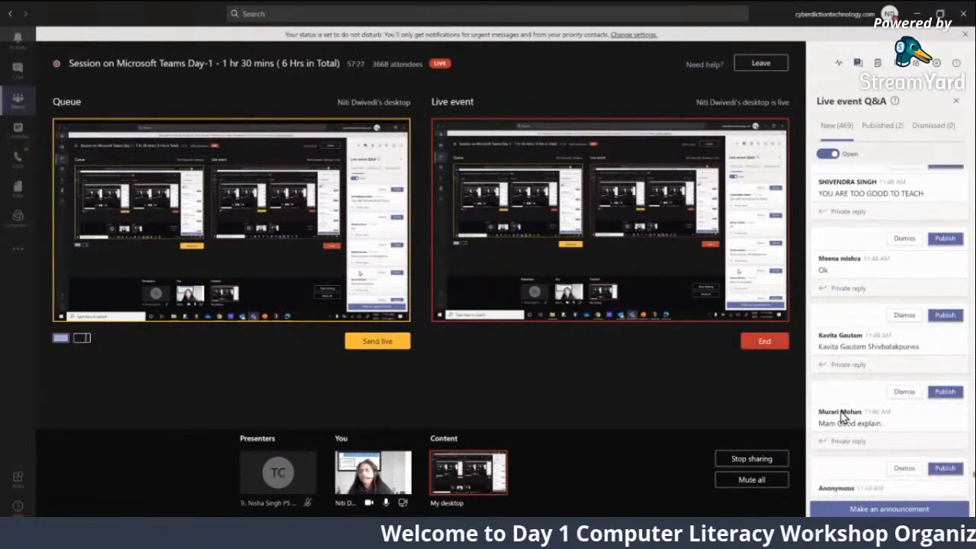
{"action": "scroll", "coordinate": [844, 416], "scroll_direction": "down", "scroll_amount": 5}
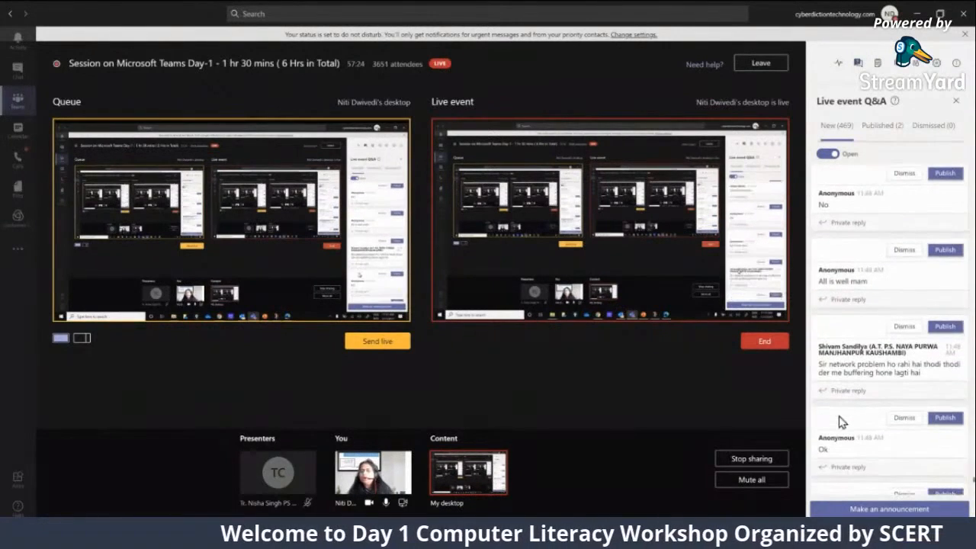
{"action": "scroll", "coordinate": [842, 422], "scroll_direction": "down", "scroll_amount": 2}
{"action": "scroll", "coordinate": [841, 422], "scroll_direction": "down", "scroll_amount": 8}
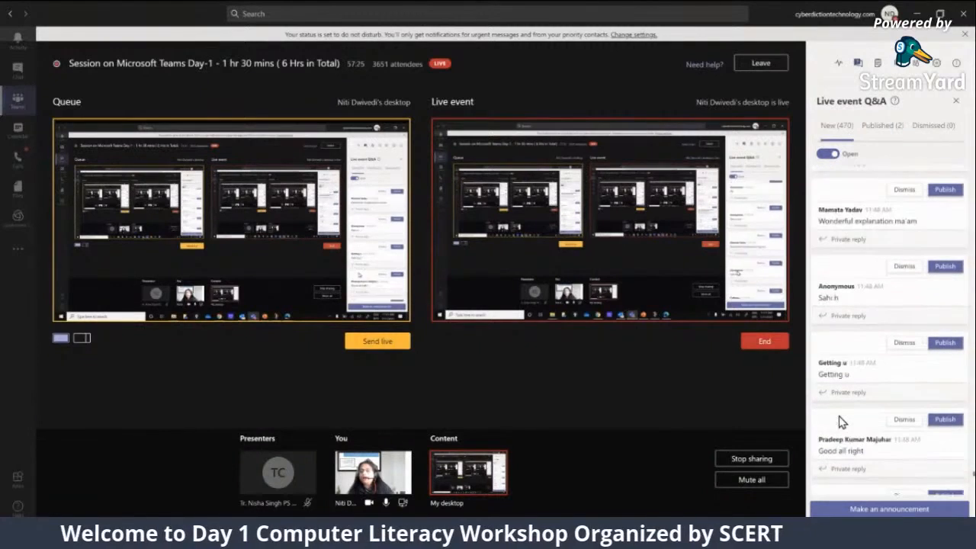
{"action": "scroll", "coordinate": [841, 422], "scroll_direction": "down", "scroll_amount": 7}
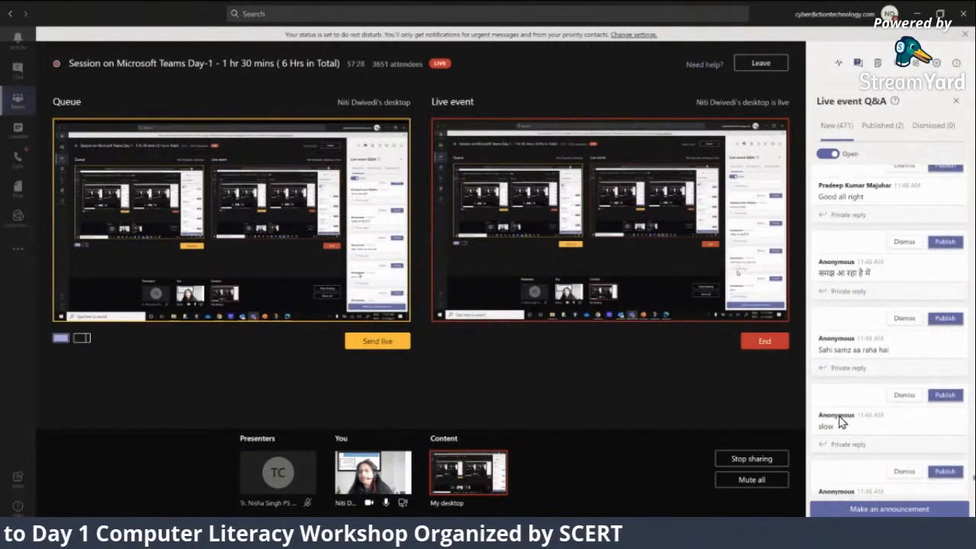
{"action": "scroll", "coordinate": [842, 421], "scroll_direction": "down", "scroll_amount": 10}
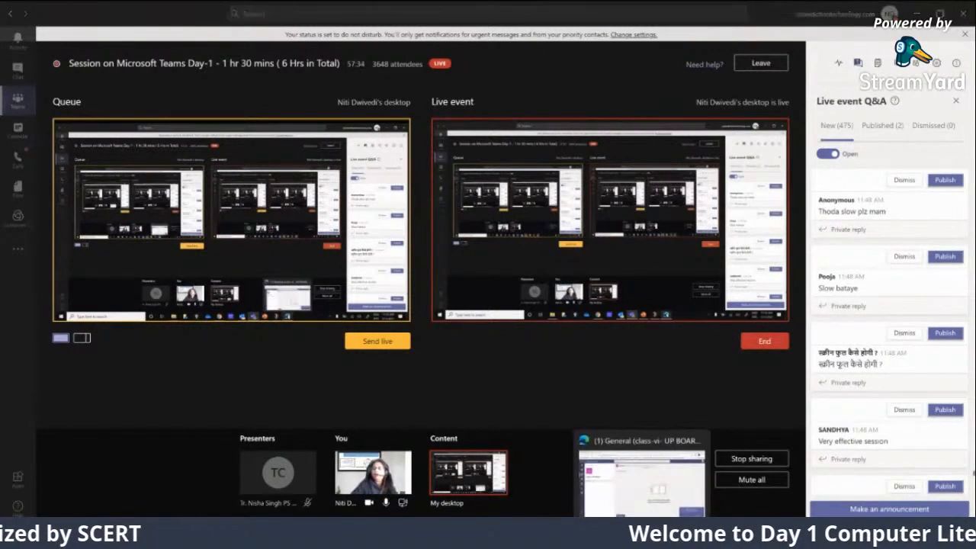
Switch to the browser window with the class-vi- UP BOARD team and create a new assignment titled "Subjective Exam-"
{"action": "left_click", "coordinate": [645, 534]}
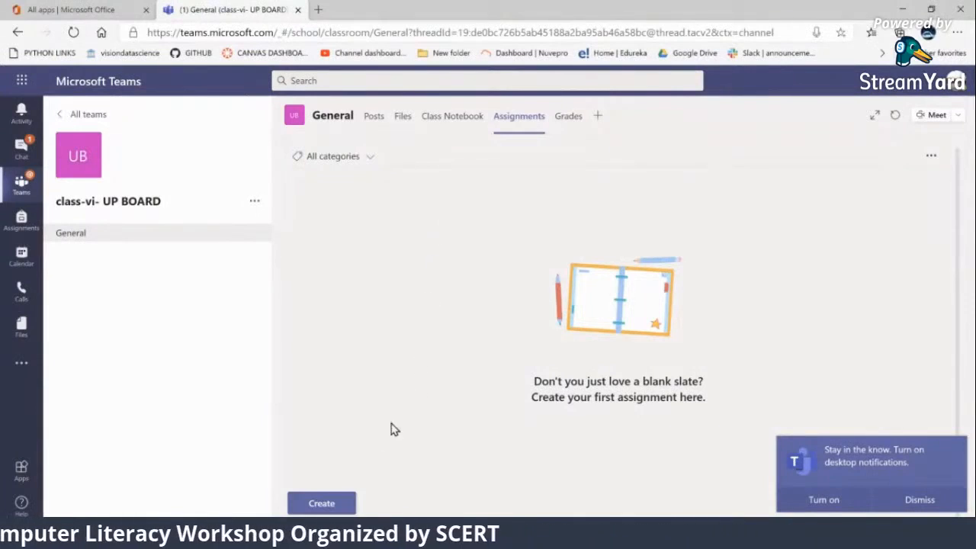
{"action": "left_click", "coordinate": [323, 505]}
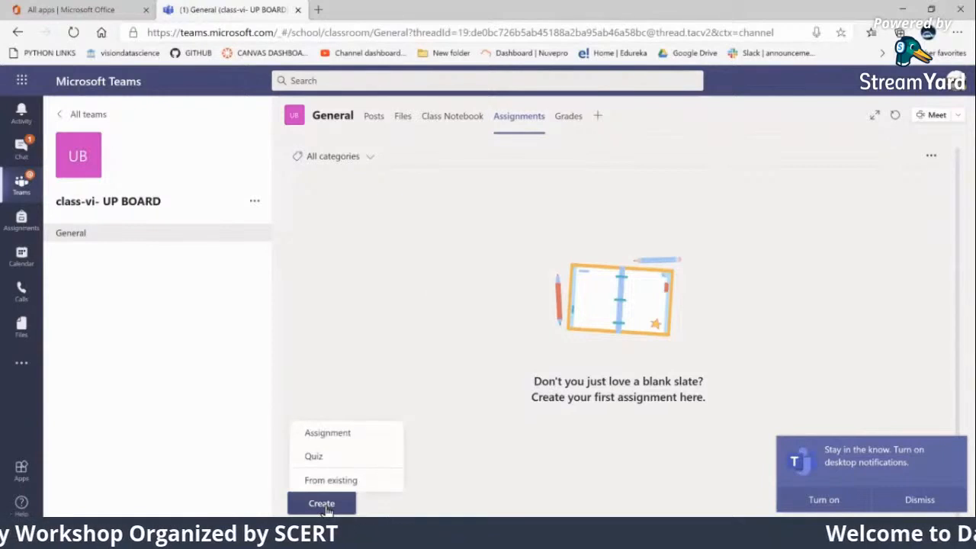
{"action": "left_click", "coordinate": [332, 445]}
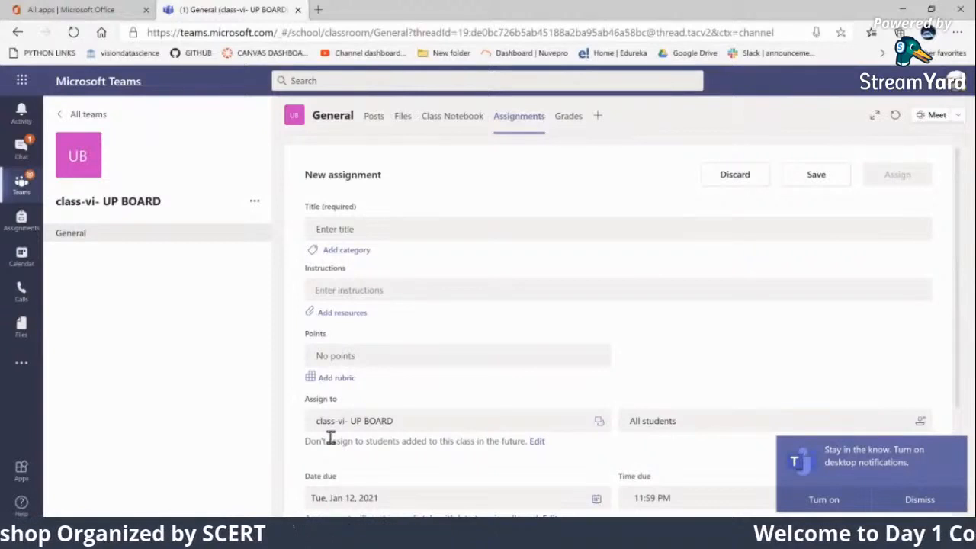
{"action": "left_click", "coordinate": [385, 230]}
{"action": "type", "text": "S"}
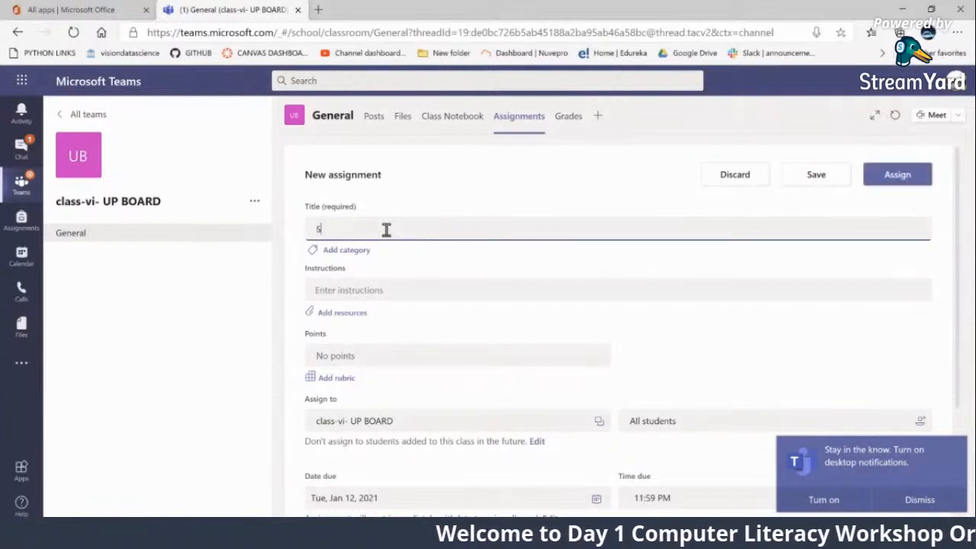
{"action": "type", "text": "ubjective "}
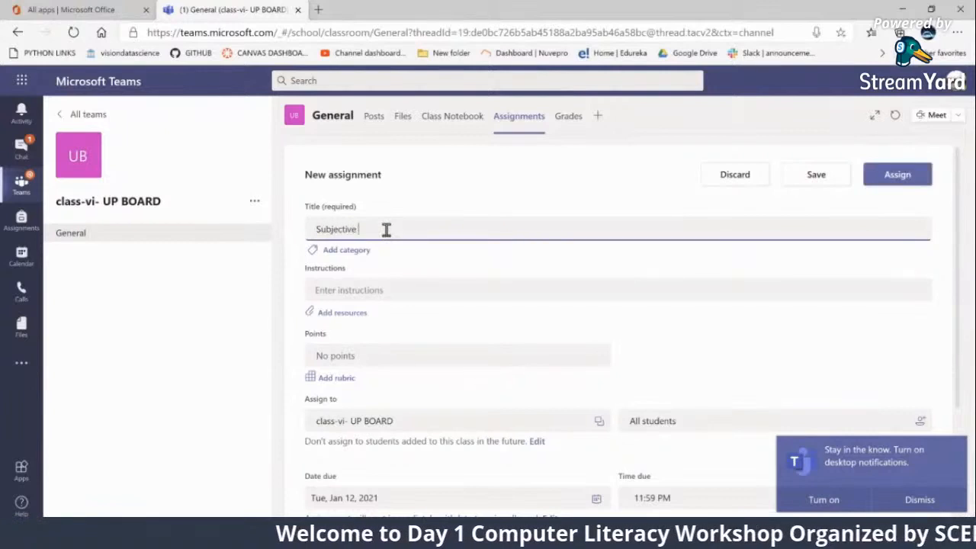
{"action": "type", "text": "Exam-"}
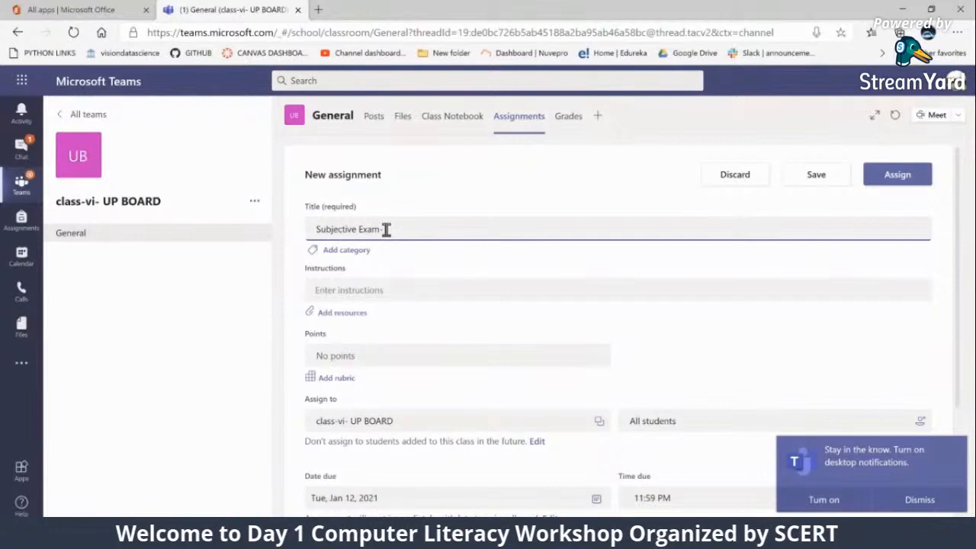
Attach a new Word document named "Question Paper" to the assignment as a resource
{"action": "left_click", "coordinate": [383, 296]}
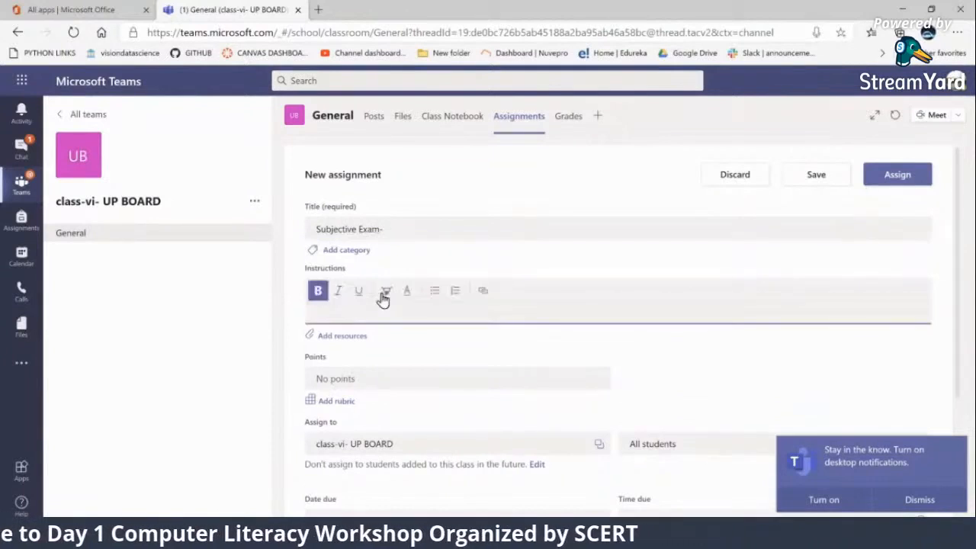
{"action": "left_click", "coordinate": [351, 343]}
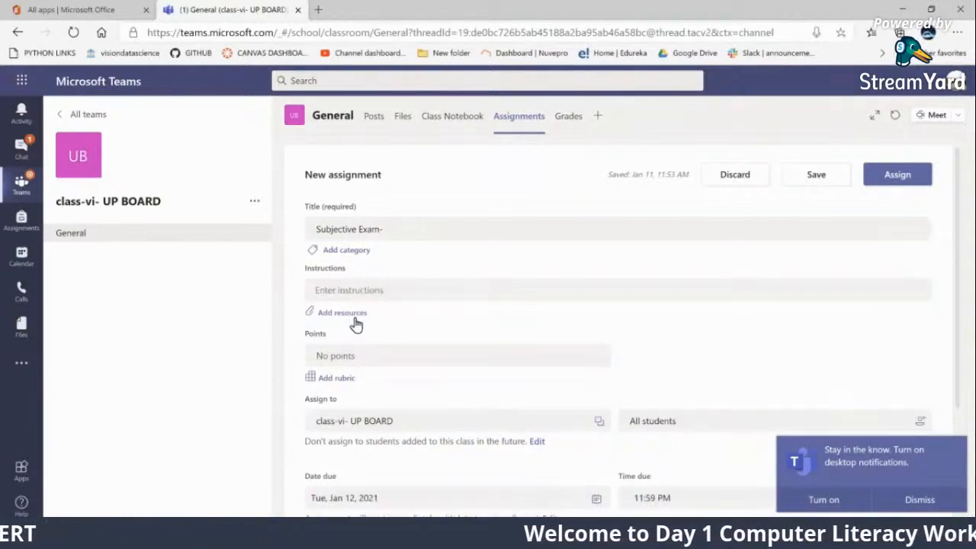
{"action": "left_click", "coordinate": [353, 314]}
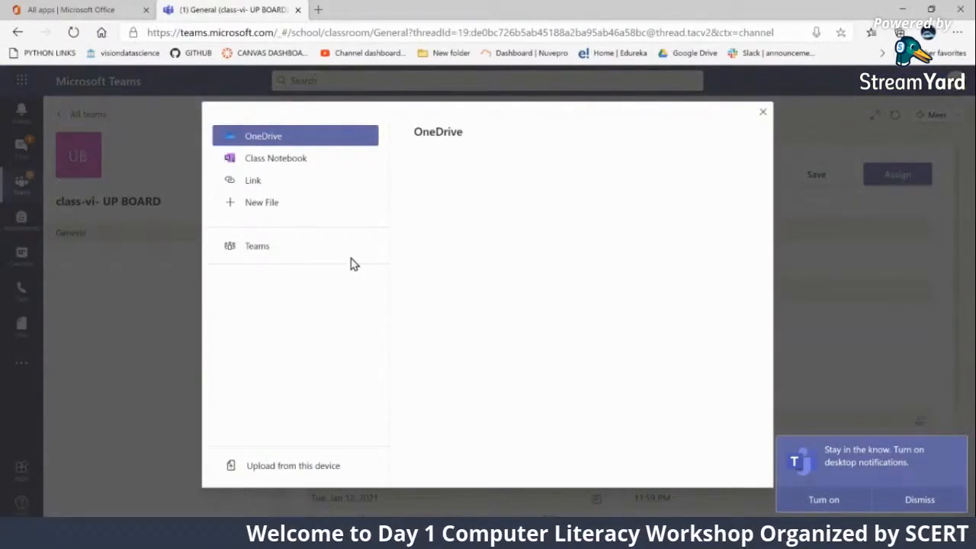
{"action": "left_click", "coordinate": [264, 203]}
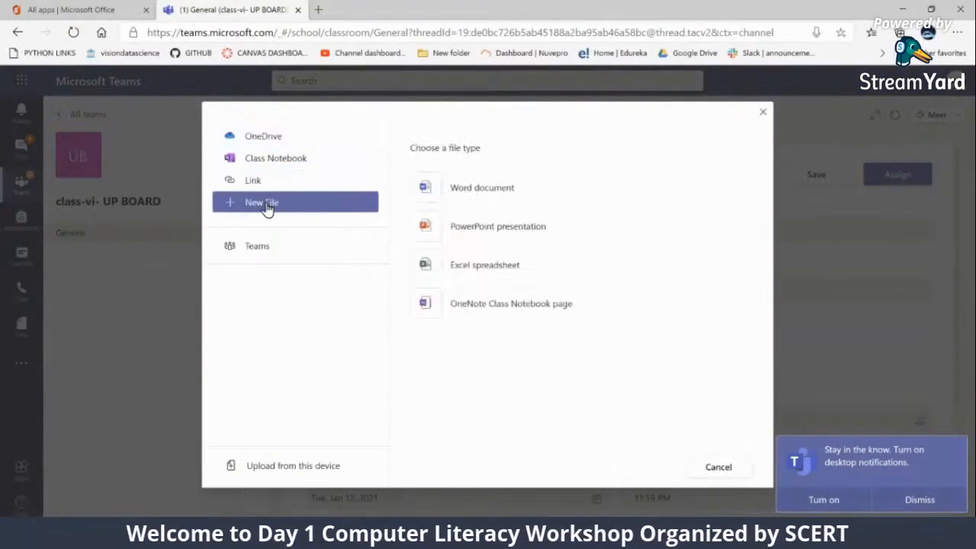
{"action": "left_click", "coordinate": [449, 191]}
{"action": "left_click", "coordinate": [448, 198]}
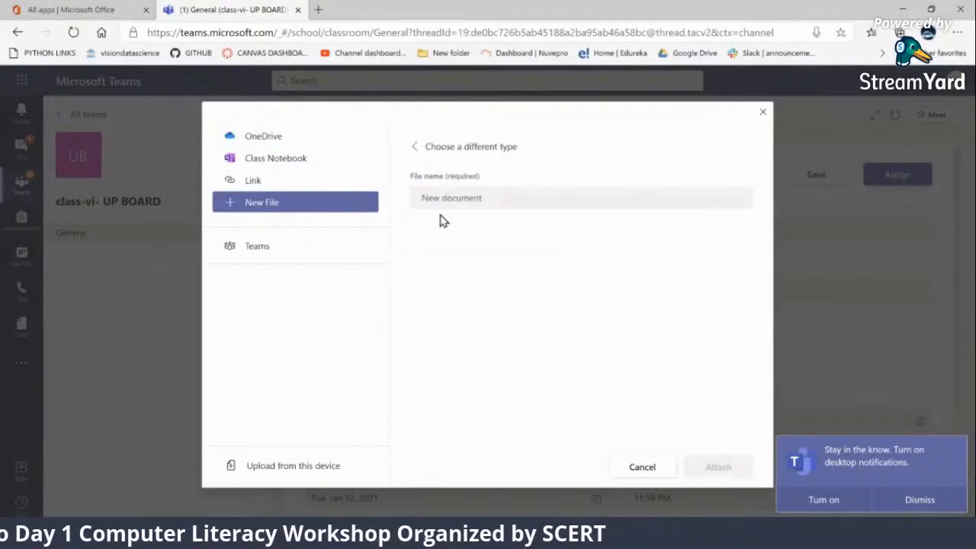
{"action": "type", "text": "Ques"}
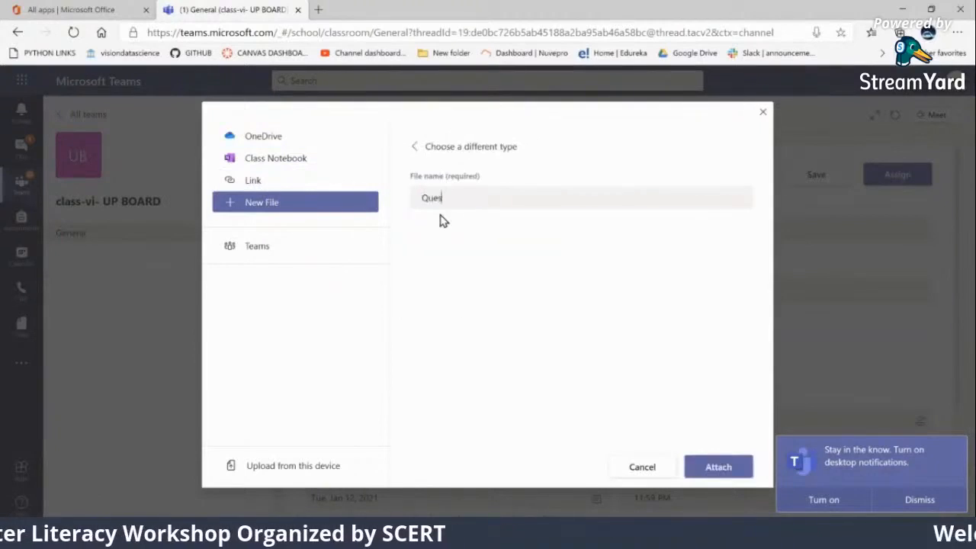
{"action": "type", "text": "tion Paper"}
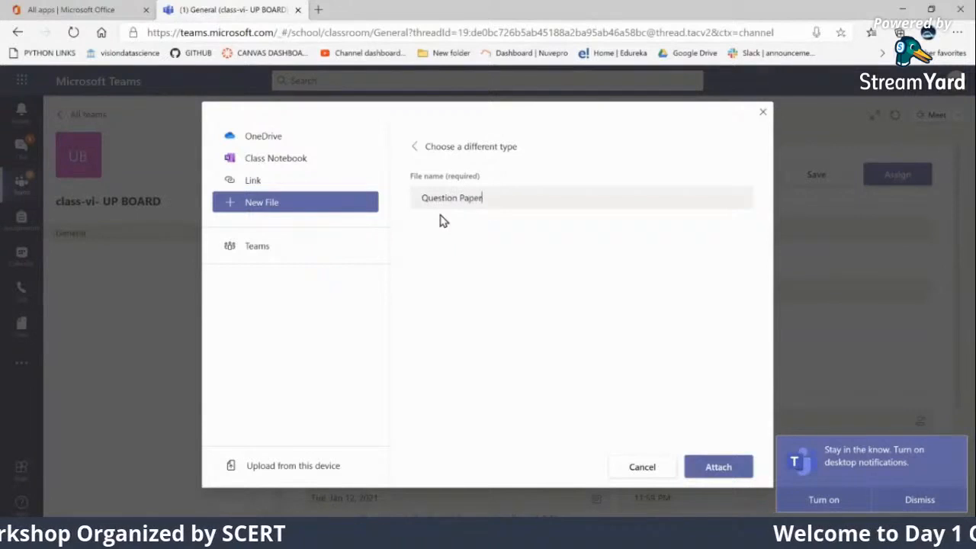
{"action": "left_click", "coordinate": [698, 467]}
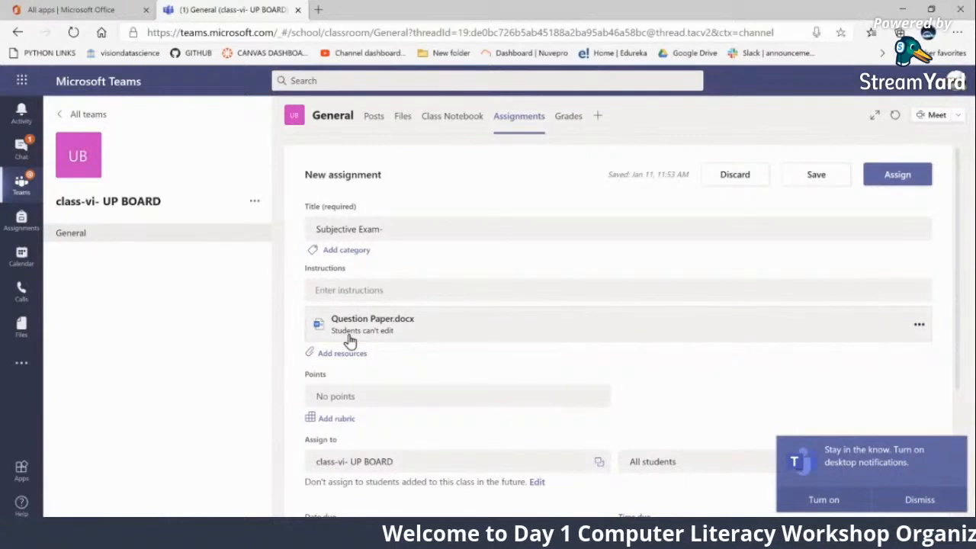
Set the attached Question Paper.docx so that students edit their own copy
{"action": "left_click", "coordinate": [920, 329]}
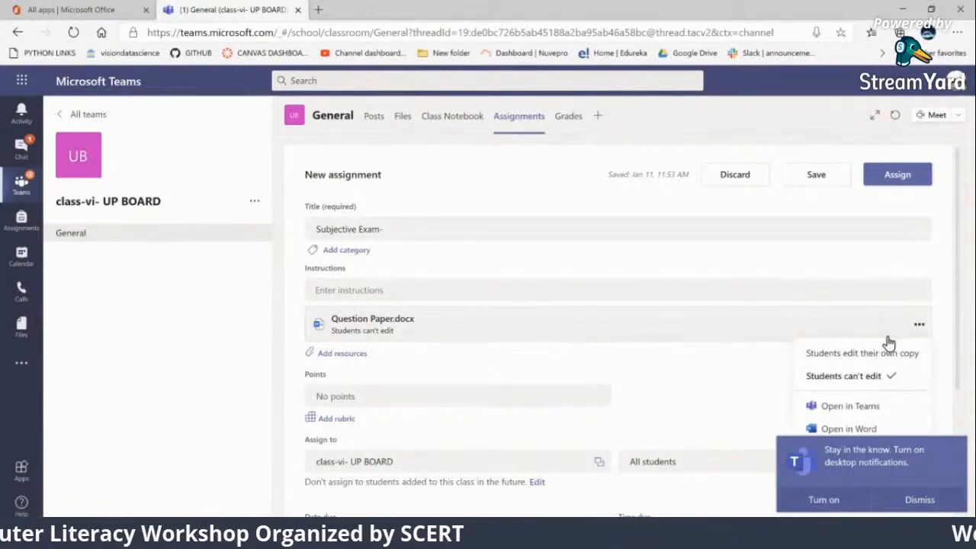
{"action": "scroll", "coordinate": [887, 343], "scroll_direction": "down", "scroll_amount": 2}
{"action": "left_click", "coordinate": [920, 268]}
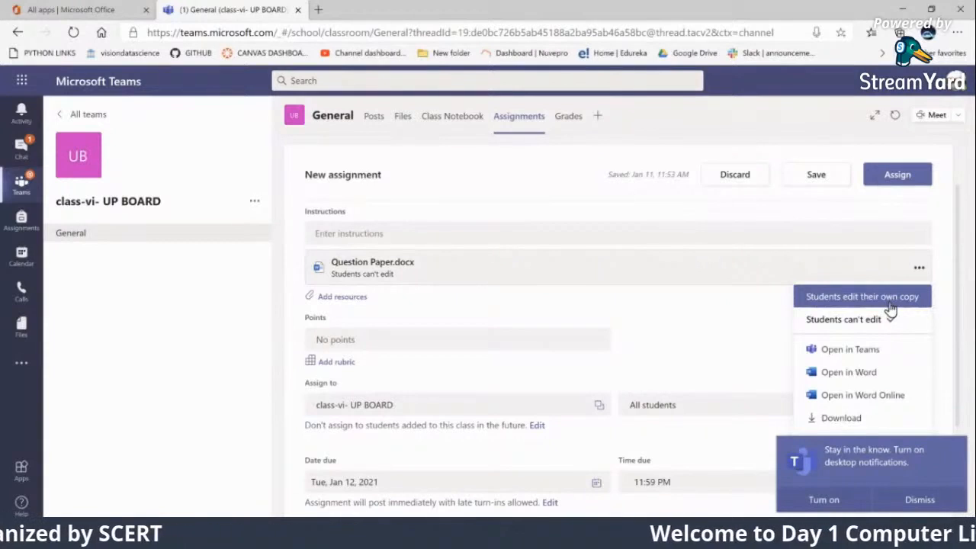
{"action": "left_click", "coordinate": [889, 303]}
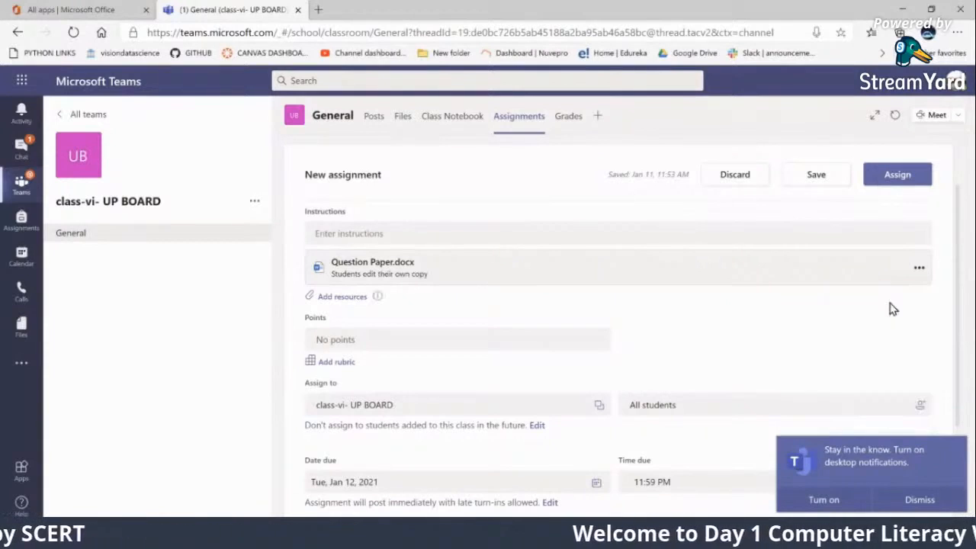
Open Question Paper.docx, start dictation, clear the stray dictated words and dictate "question one: describe yourself in 2000 words?"
{"action": "left_click", "coordinate": [372, 262]}
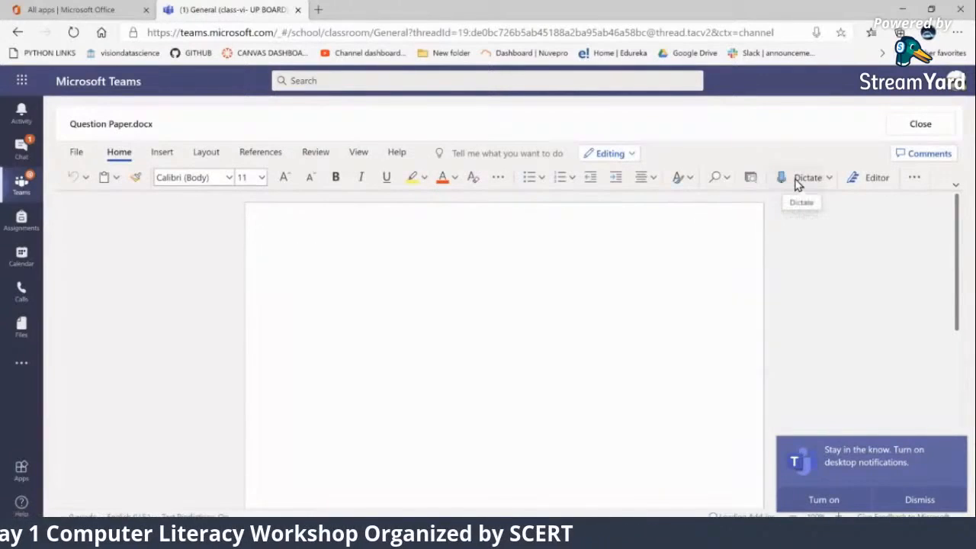
{"action": "left_click", "coordinate": [807, 183]}
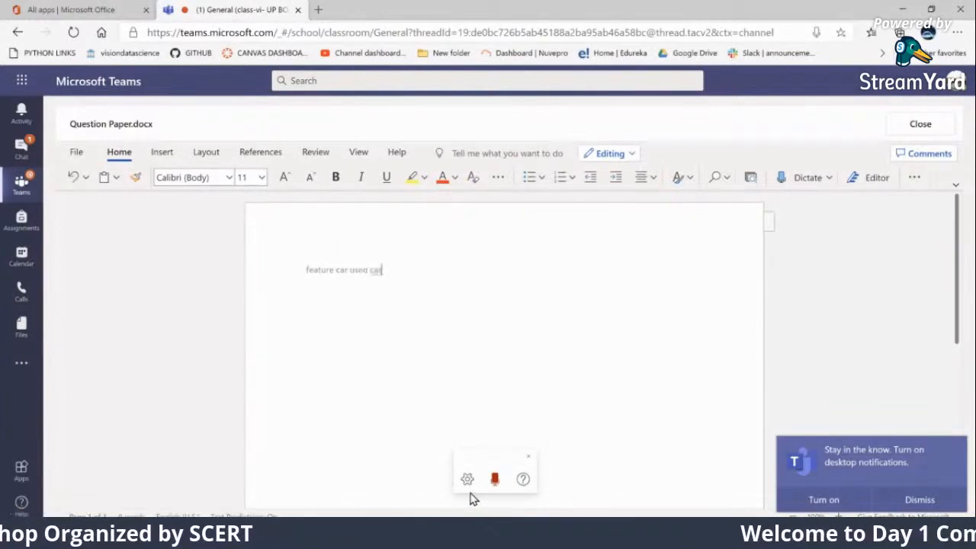
{"action": "left_click_drag", "start_coordinate": [409, 270], "coordinate": [252, 276]}
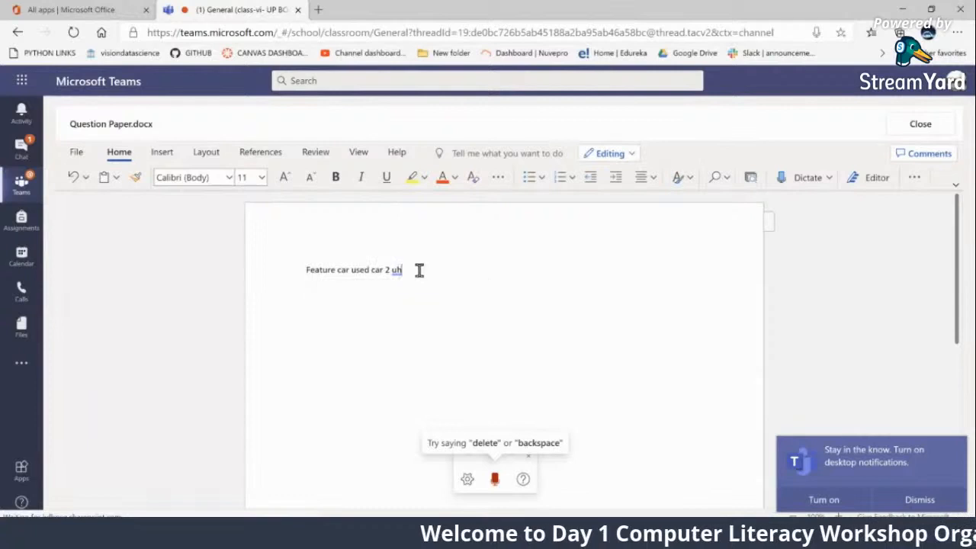
{"action": "left_click_drag", "start_coordinate": [420, 271], "coordinate": [251, 279]}
{"action": "key", "text": "BackSpace"}
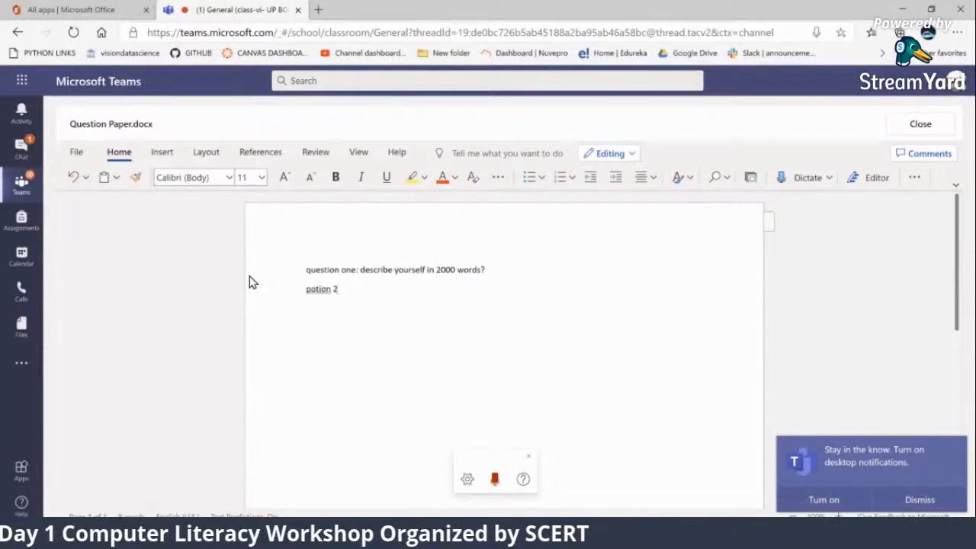
Clear the misdictated words below question one, dictate a second question "who is the Prime Minister of India?" and stop dictation
{"action": "key", "text": "BackSpace"}
{"action": "key", "text": "BackSpace"}
{"action": "key", "text": "BackSpace"}
{"action": "key", "text": "BackSpace"}
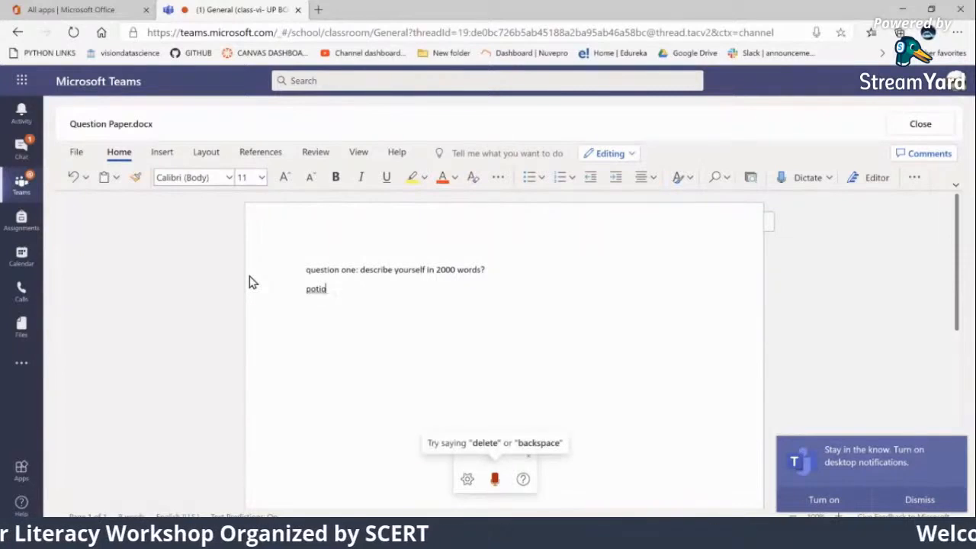
{"action": "key", "text": "BackSpace"}
{"action": "key", "text": "BackSpace"}
{"action": "key", "text": "BackSpace"}
{"action": "key", "text": "BackSpace"}
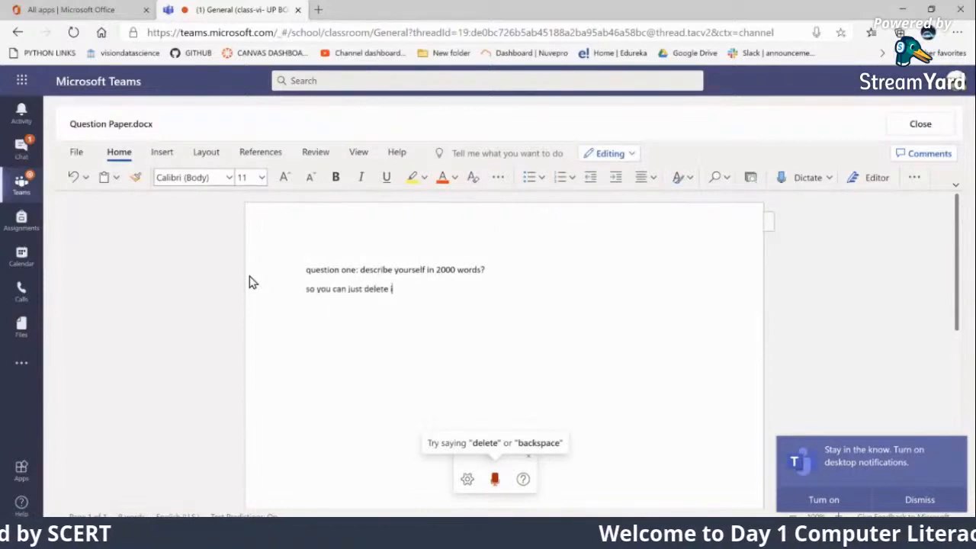
{"action": "key", "text": "BackSpace"}
{"action": "key", "text": "BackSpace"}
{"action": "key", "text": "BackSpace"}
{"action": "key", "text": "BackSpace"}
{"action": "key", "text": "BackSpace"}
{"action": "key", "text": "BackSpace"}
{"action": "key", "text": "BackSpace"}
{"action": "key", "text": "BackSpace"}
{"action": "key", "text": "BackSpace"}
{"action": "key", "text": "BackSpace"}
{"action": "key", "text": "BackSpace"}
{"action": "key", "text": "BackSpace"}
{"action": "key", "text": "BackSpace"}
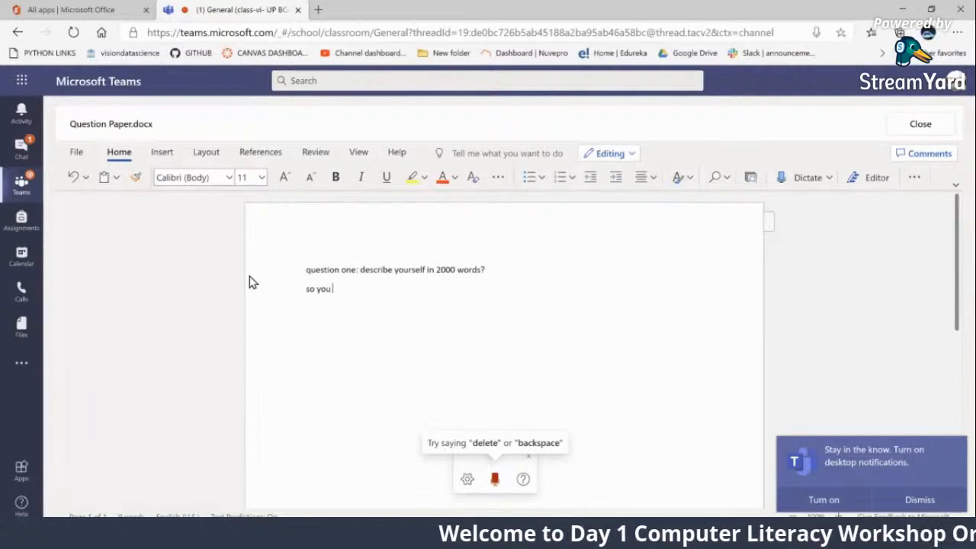
{"action": "key", "text": "BackSpace"}
{"action": "key", "text": "BackSpace"}
{"action": "key", "text": "BackSpace"}
{"action": "key", "text": "BackSpace"}
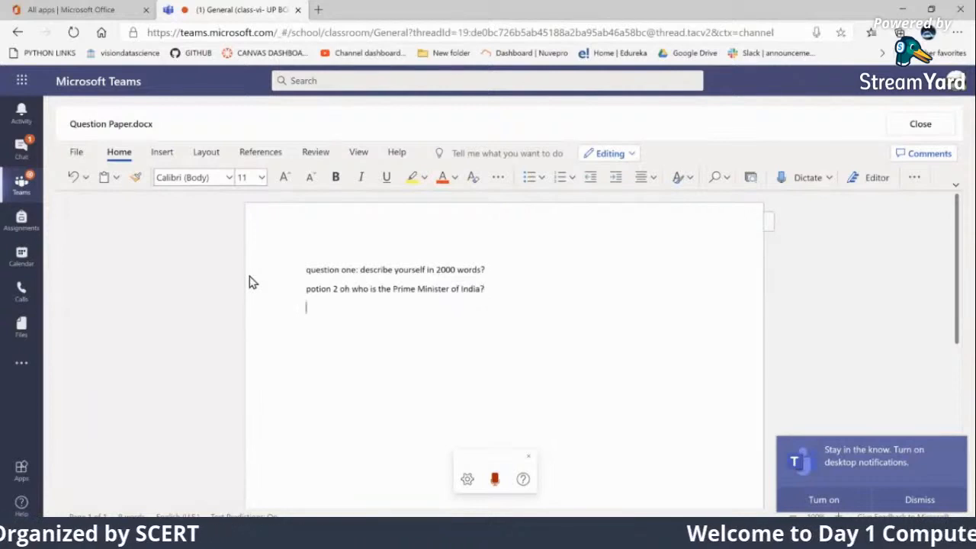
{"action": "left_click", "coordinate": [495, 479]}
{"action": "left_click_drag", "start_coordinate": [338, 314], "coordinate": [296, 314]}
{"action": "key", "text": "BackSpace"}
Correct the second line's opening to "question 2 :" by replacing "potion" with the copied word "question" and "oh" with a colon
{"action": "left_click_drag", "start_coordinate": [307, 290], "coordinate": [339, 279]}
{"action": "key", "text": "ctrl+c"}
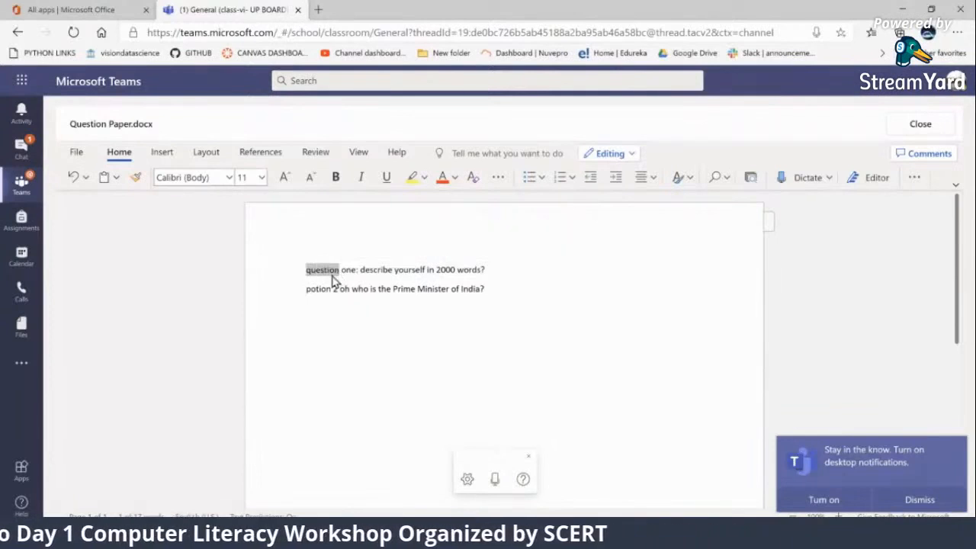
{"action": "left_click_drag", "start_coordinate": [305, 290], "coordinate": [328, 291]}
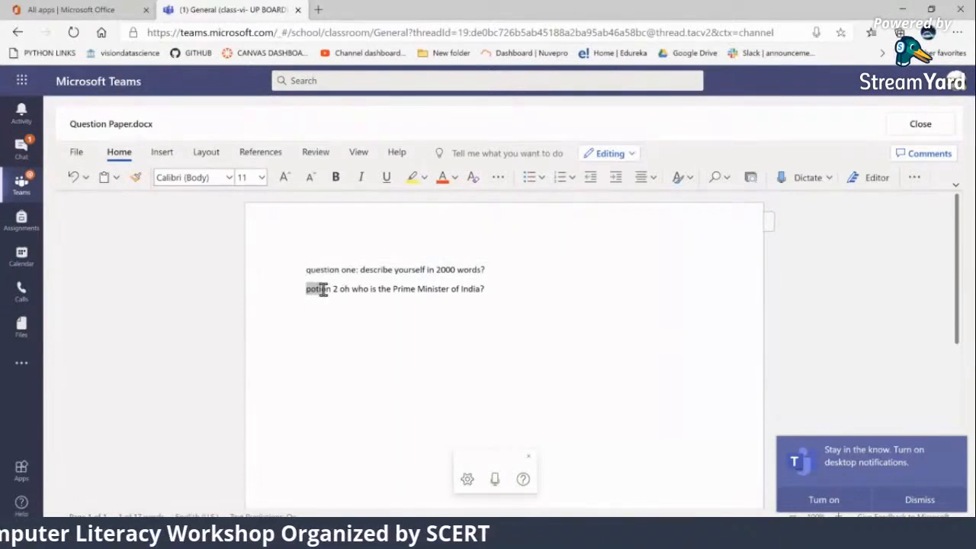
{"action": "key", "text": "ctrl+v"}
{"action": "left_click", "coordinate": [330, 339]}
{"action": "left_click", "coordinate": [349, 284]}
{"action": "key", "text": "Delete"}
{"action": "key", "text": "Delete"}
{"action": "key", "text": "Delete"}
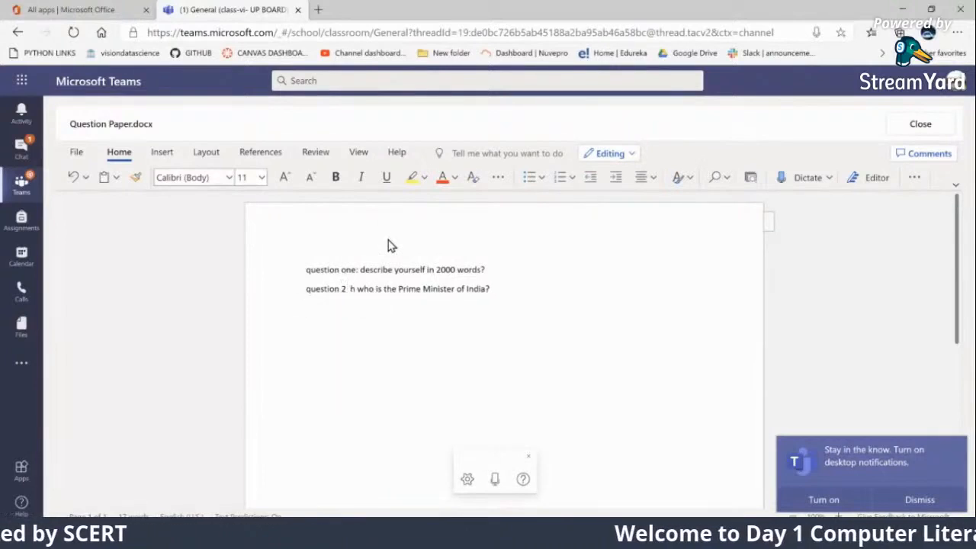
{"action": "type", "text": ":"}
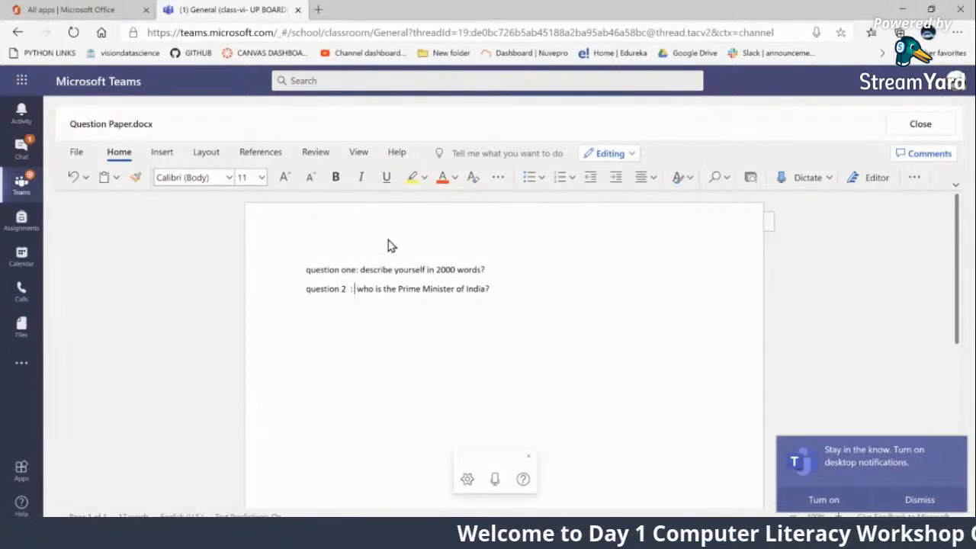
Add "(1 mark)" after question one and "(2 marks)" after question 2
{"action": "left_click", "coordinate": [505, 267]}
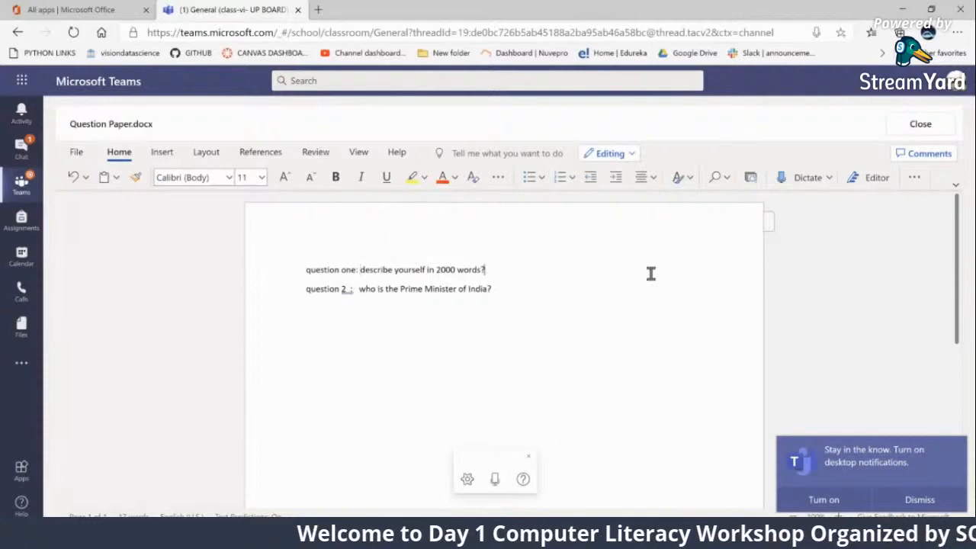
{"action": "type", "text": "(1"}
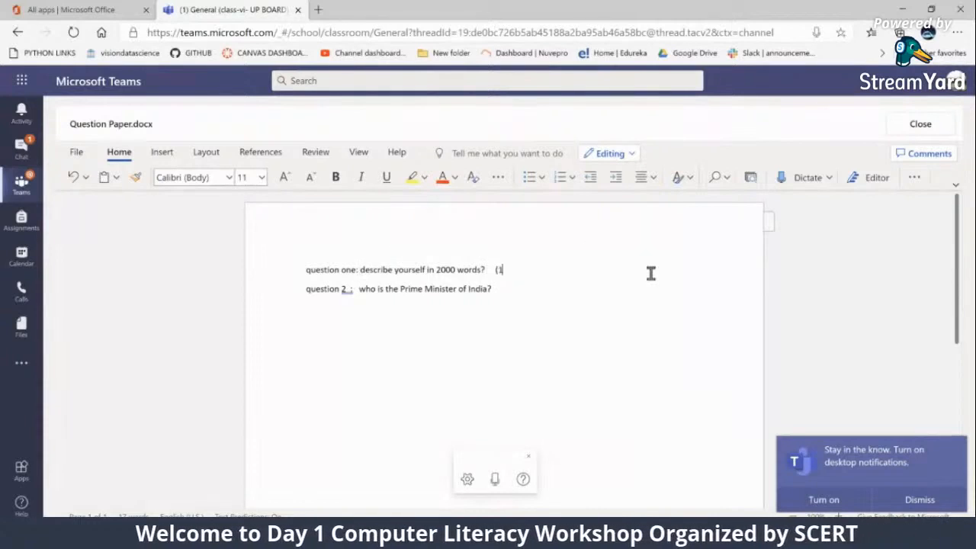
{"action": "type", "text": " ma"}
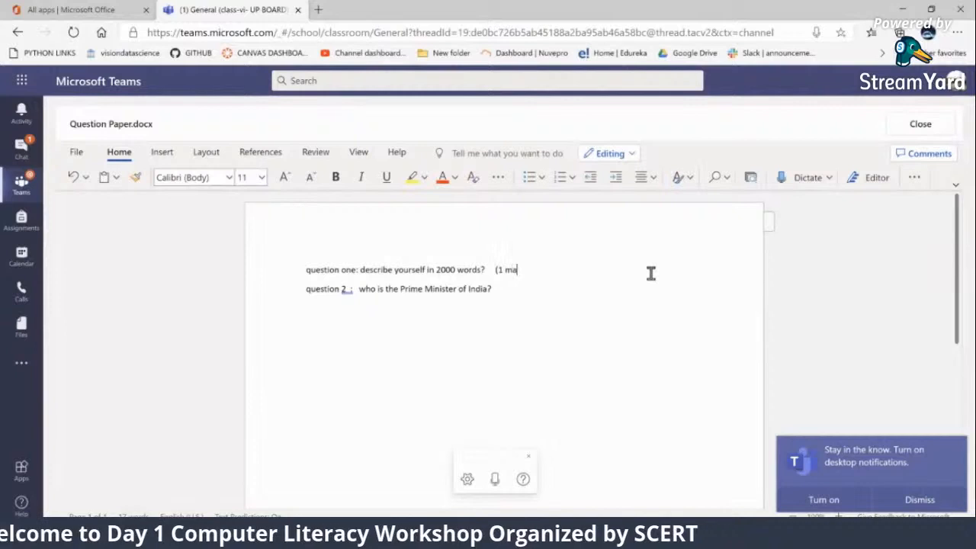
{"action": "type", "text": "rk)"}
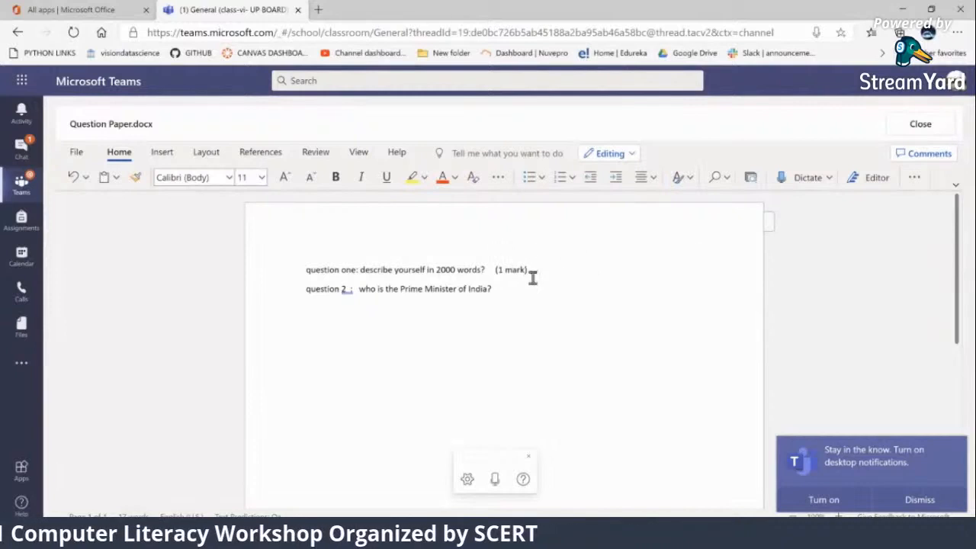
{"action": "left_click", "coordinate": [517, 288]}
{"action": "type", "text": "("}
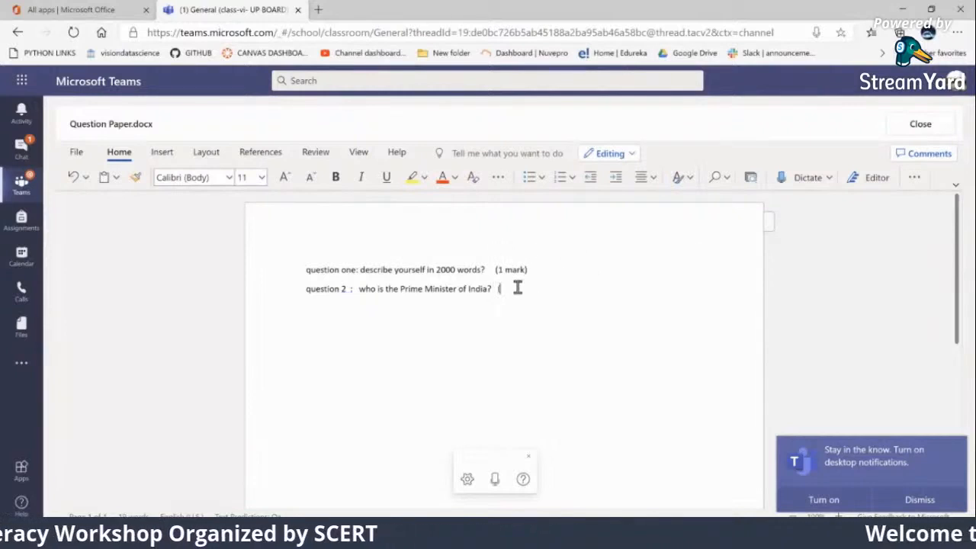
{"action": "type", "text": "2 marks)"}
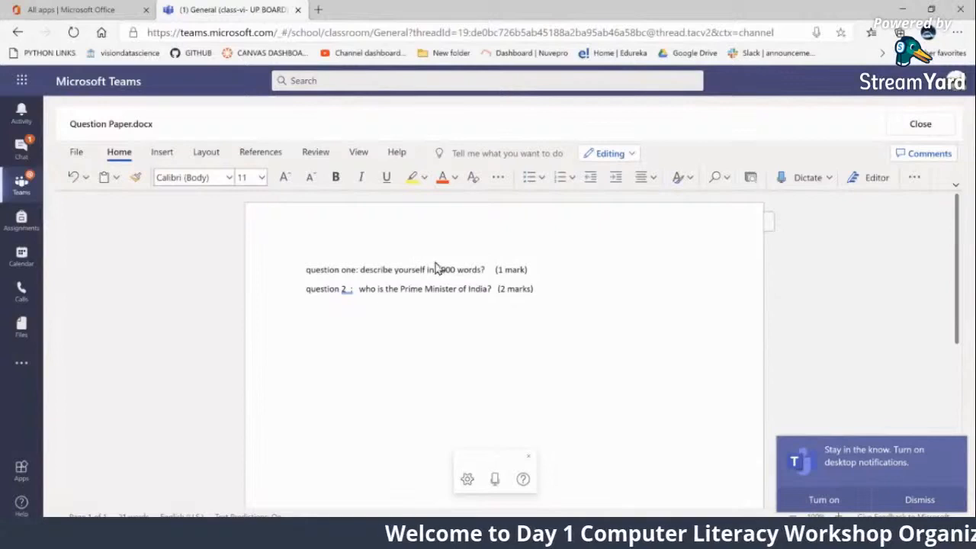
Insert space below question one and add the answer label "Ans 1-"
{"action": "left_click", "coordinate": [540, 271]}
{"action": "key", "text": "Return"}
{"action": "key", "text": "Return"}
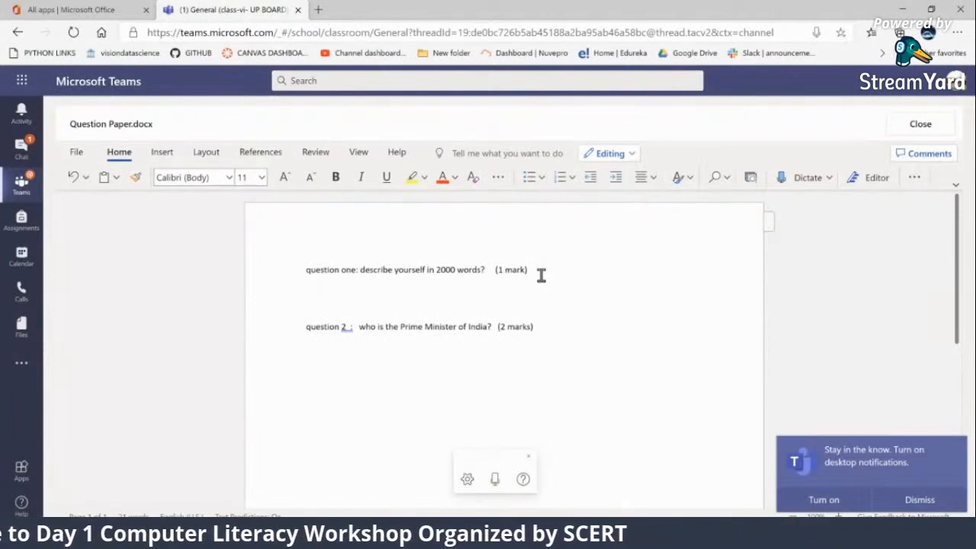
{"action": "type", "text": "Ans 1-"}
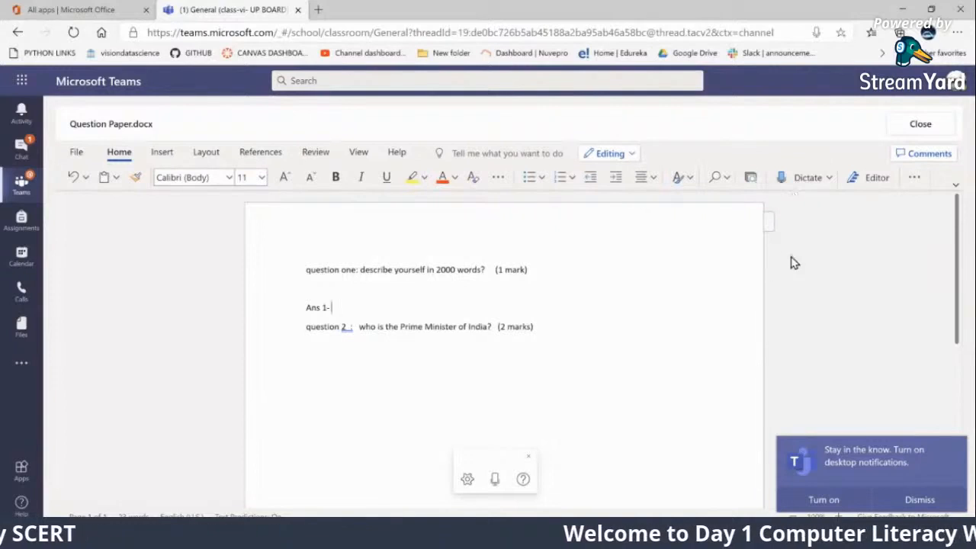
Close the question paper and enable a close date of Tue, Jan 12, 2021 at 11:59 PM in the assignment timeline
{"action": "left_click", "coordinate": [921, 124]}
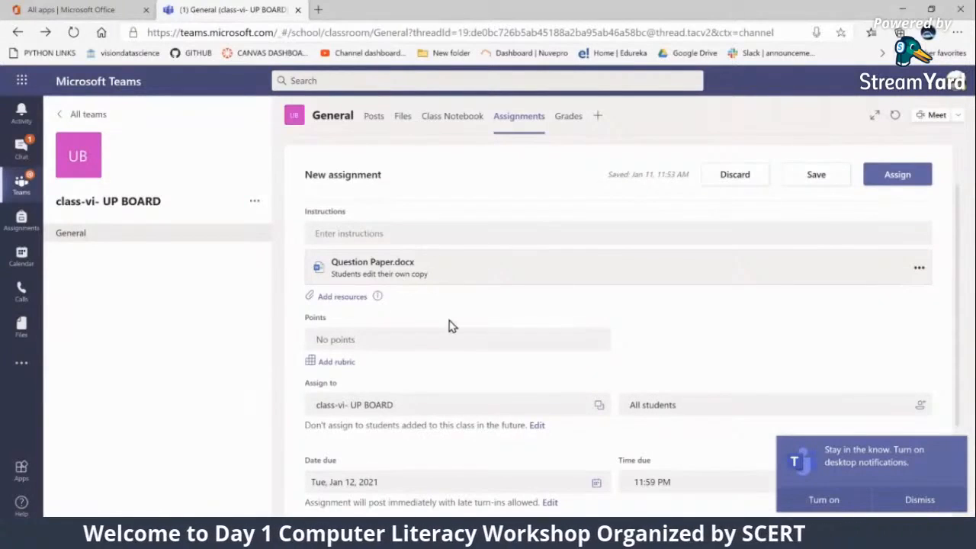
{"action": "scroll", "coordinate": [450, 311], "scroll_direction": "down", "scroll_amount": 2}
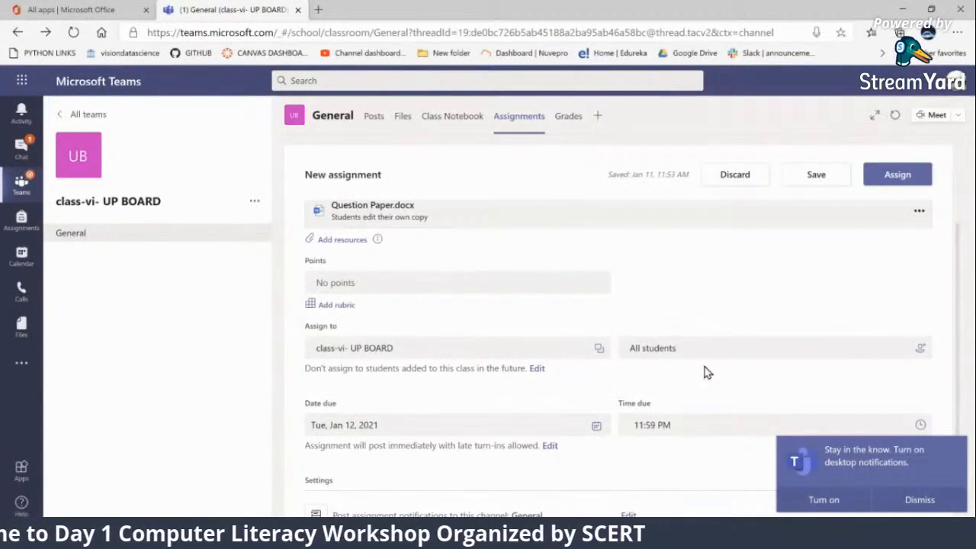
{"action": "scroll", "coordinate": [495, 364], "scroll_direction": "down", "scroll_amount": 3}
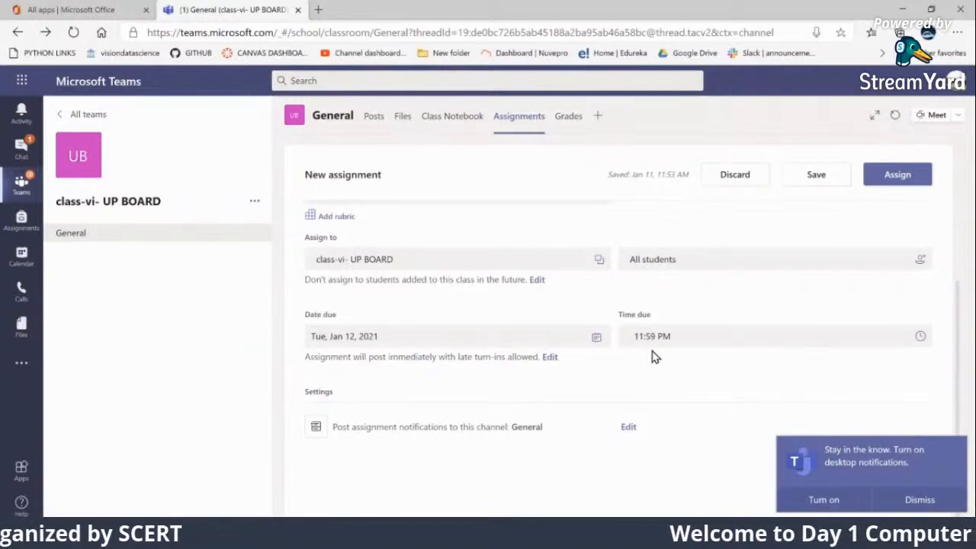
{"action": "left_click", "coordinate": [550, 359]}
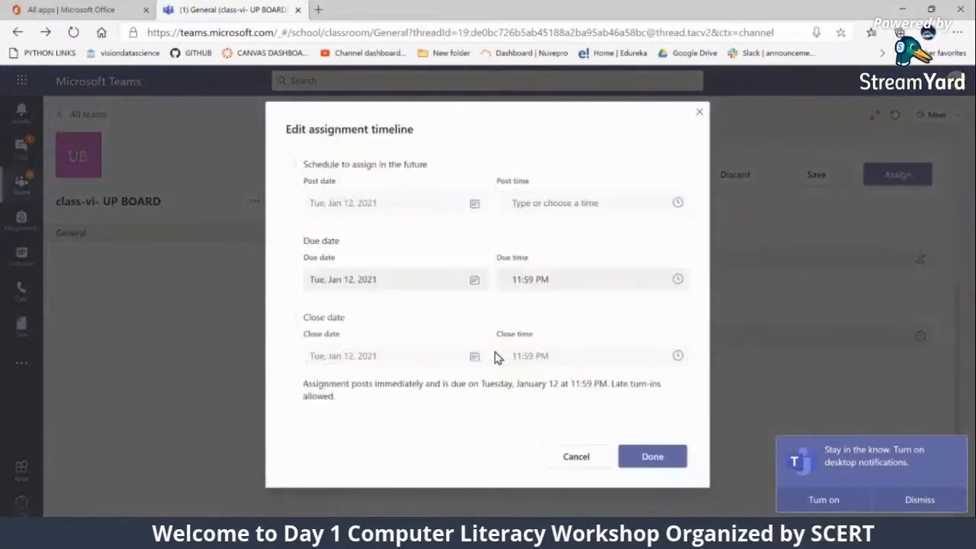
{"action": "left_click", "coordinate": [291, 320]}
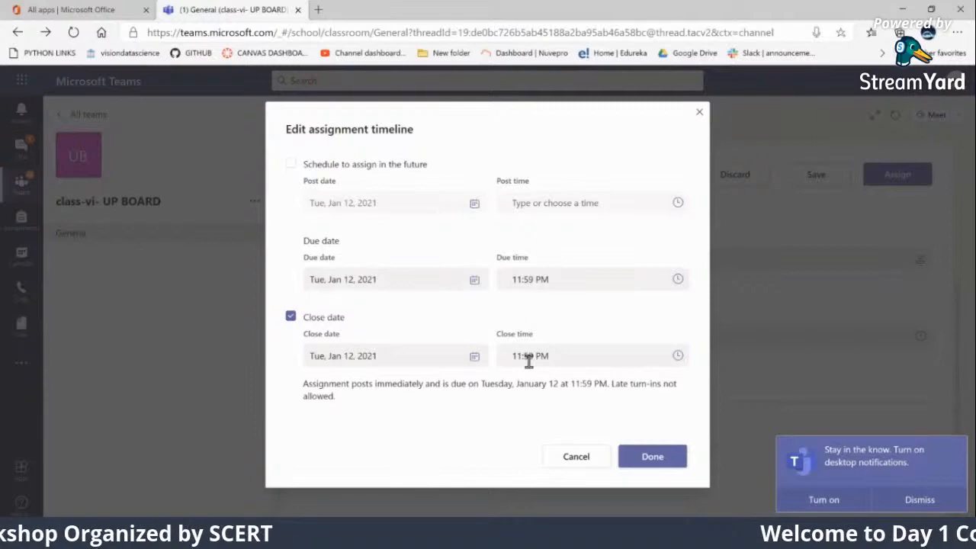
{"action": "left_click", "coordinate": [652, 460]}
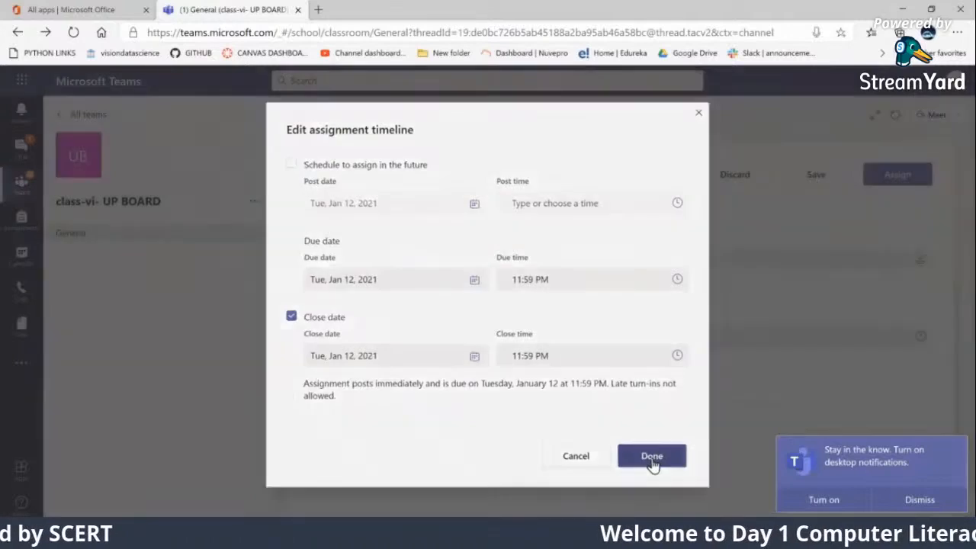
Assign the Subjective Exam- to all students of class-vi- UP BOARD and open its submission list
{"action": "scroll", "coordinate": [538, 393], "scroll_direction": "up", "scroll_amount": 3}
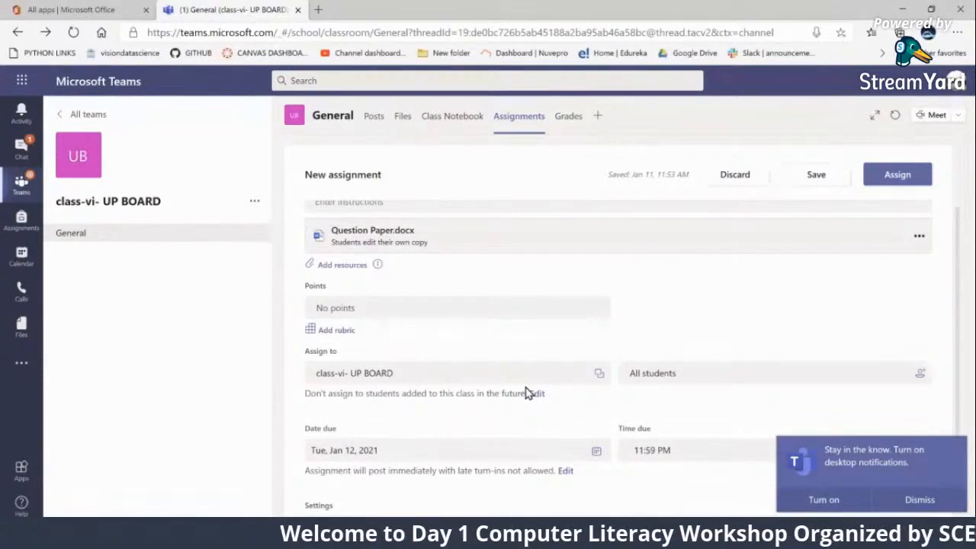
{"action": "scroll", "coordinate": [519, 427], "scroll_direction": "down", "scroll_amount": 3}
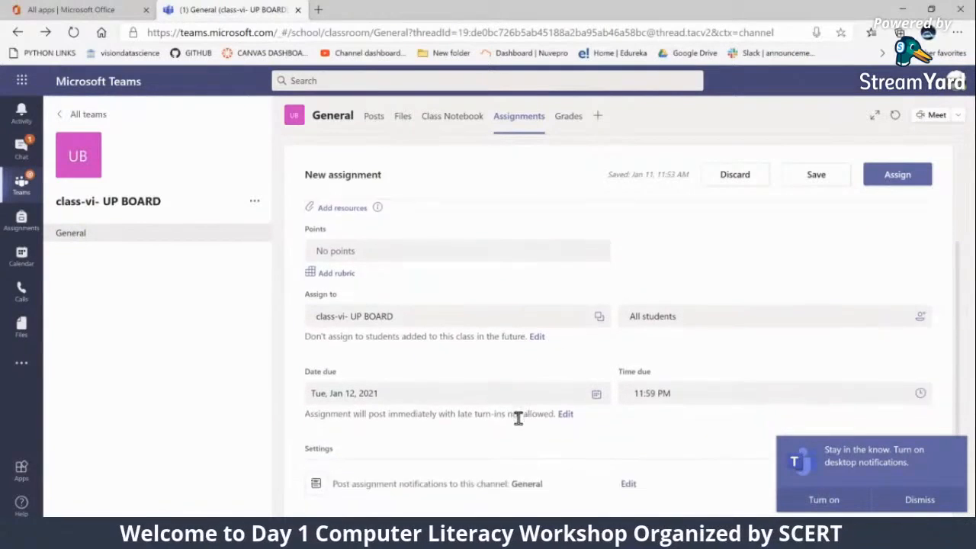
{"action": "scroll", "coordinate": [521, 424], "scroll_direction": "up", "scroll_amount": 3}
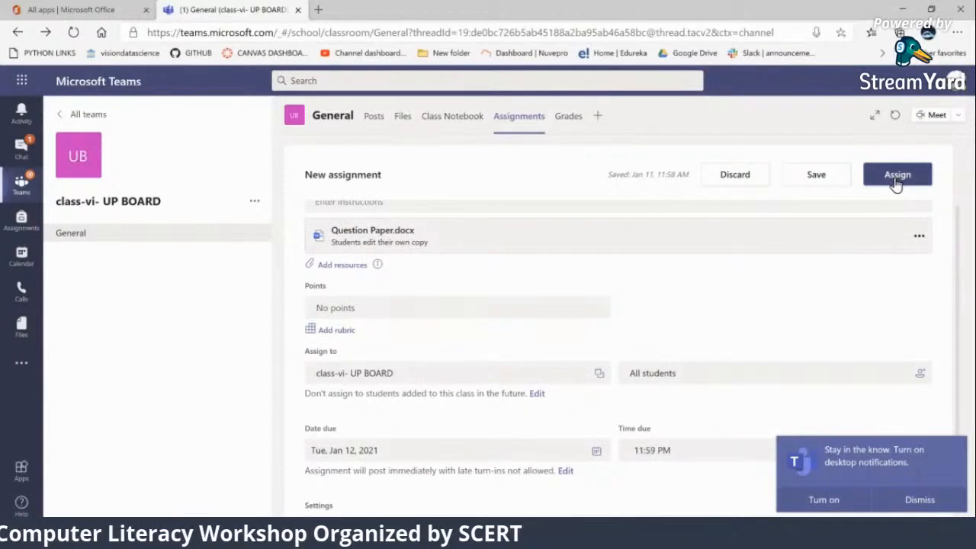
{"action": "left_click", "coordinate": [814, 185]}
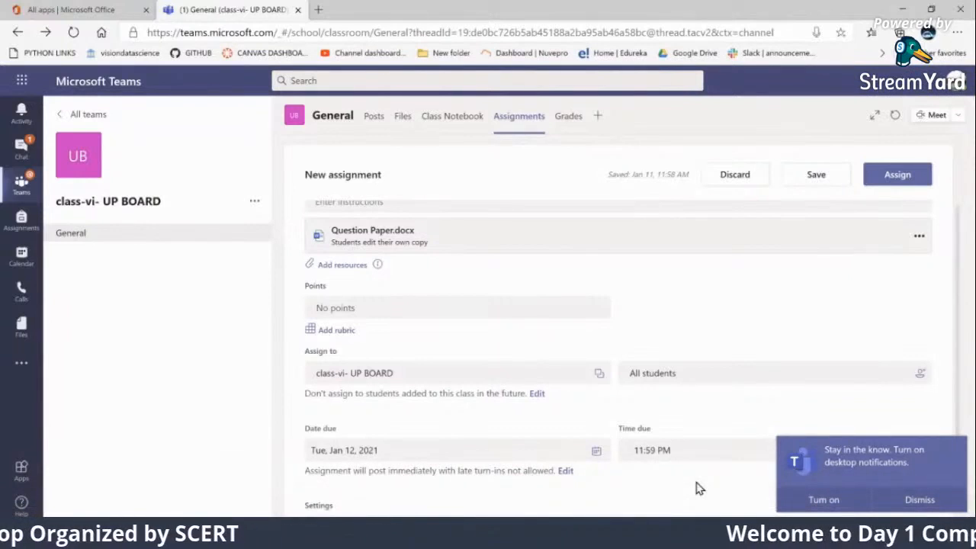
{"action": "left_click", "coordinate": [896, 174]}
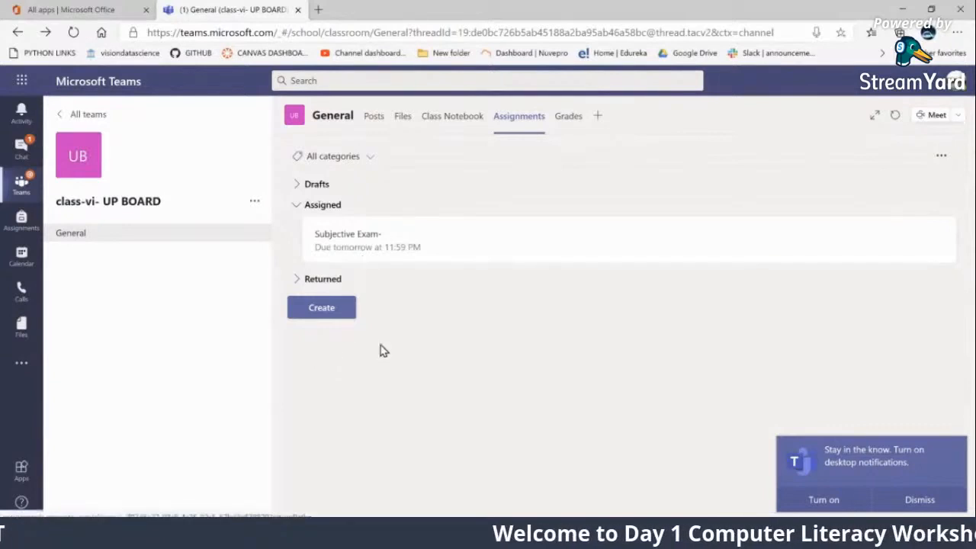
{"action": "left_click", "coordinate": [351, 244]}
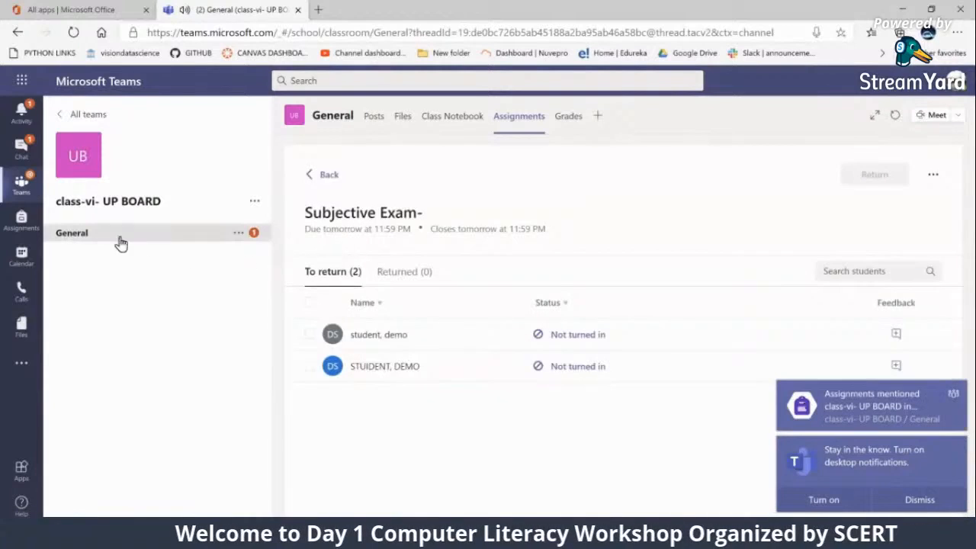
{"action": "left_click", "coordinate": [78, 238]}
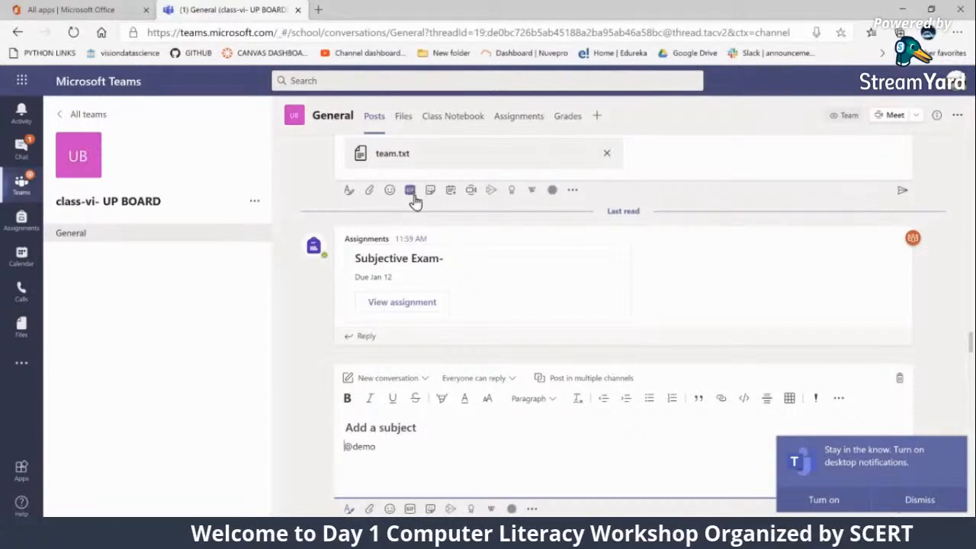
{"action": "left_click_drag", "start_coordinate": [403, 451], "coordinate": [338, 421]}
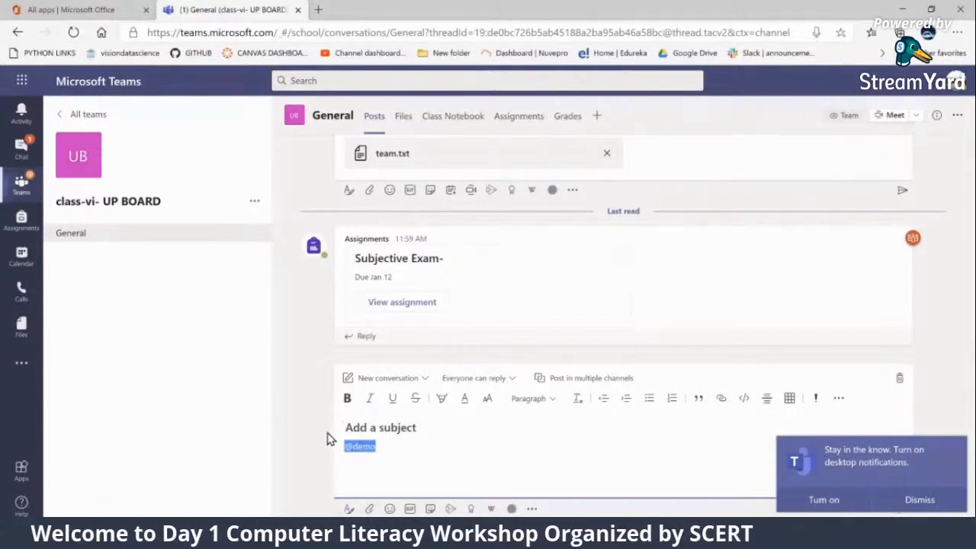
{"action": "key", "text": "BackSpace"}
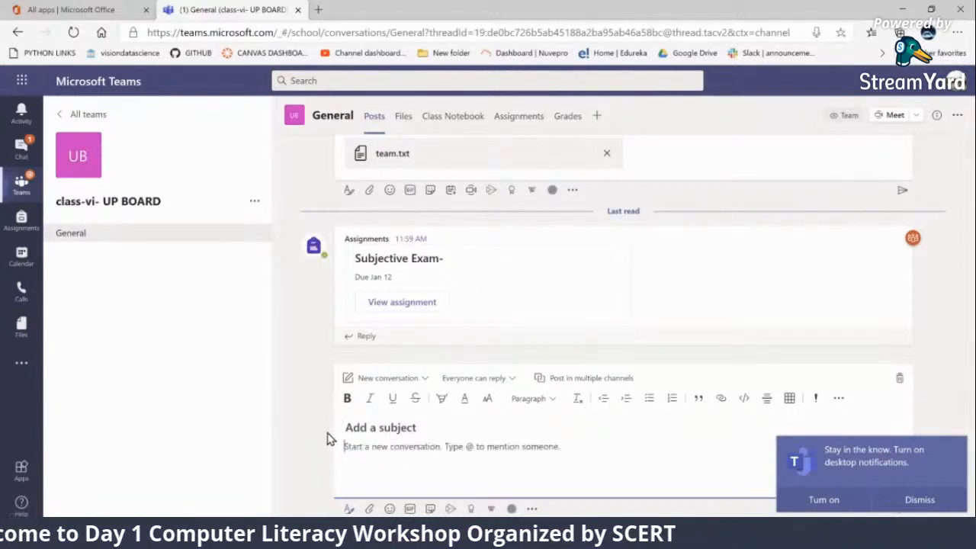
{"action": "left_click", "coordinate": [360, 356]}
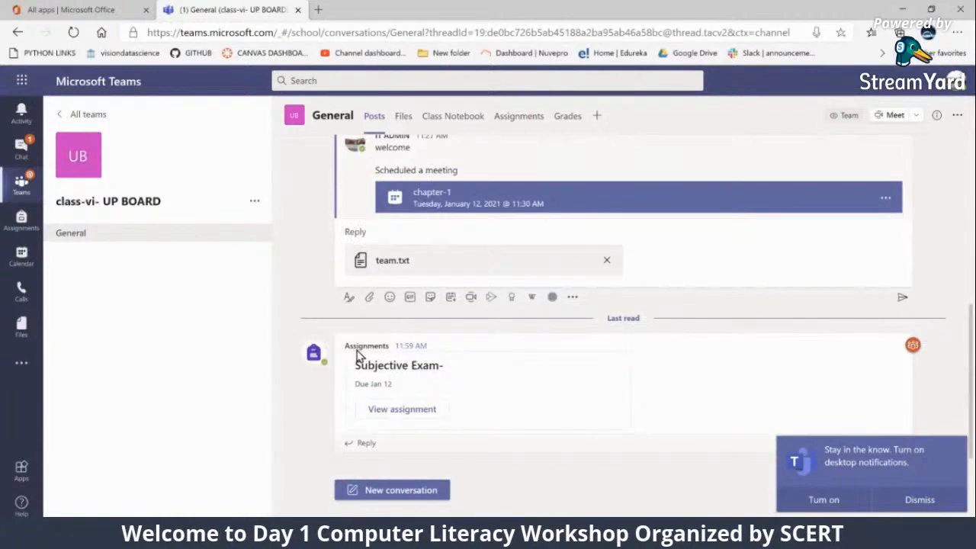
Look through the General channel's posts and return to the class's assignments list
{"action": "scroll", "coordinate": [360, 356], "scroll_direction": "up", "scroll_amount": 5}
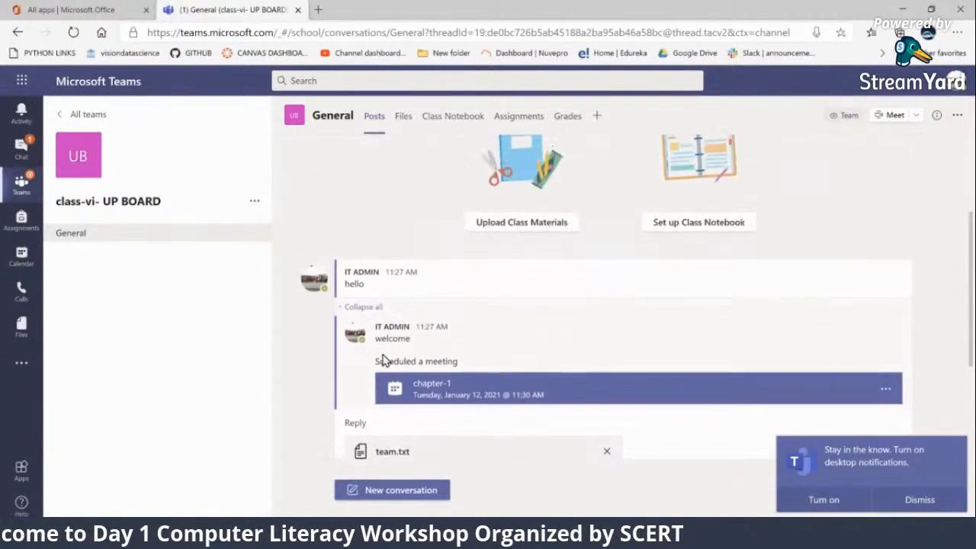
{"action": "scroll", "coordinate": [517, 145], "scroll_direction": "down", "scroll_amount": 2}
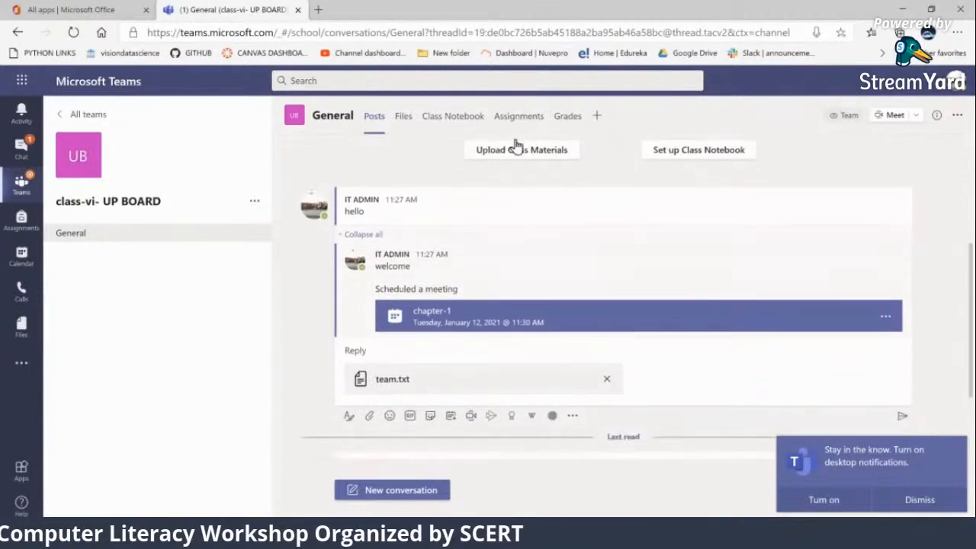
{"action": "left_click", "coordinate": [519, 122]}
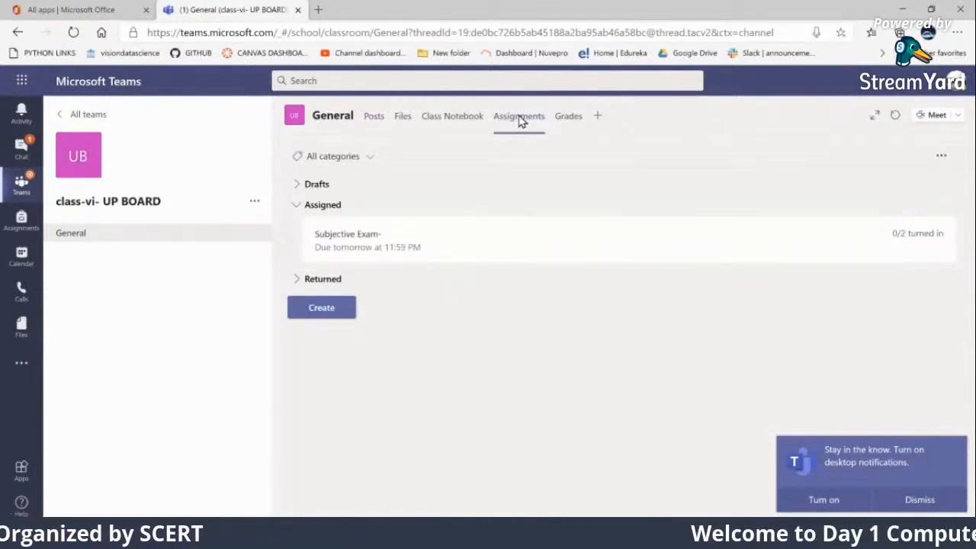
Return the first listed student's Subjective Exam- question paper with the feedback "Well Done" and close the student's work
{"action": "left_click", "coordinate": [361, 242]}
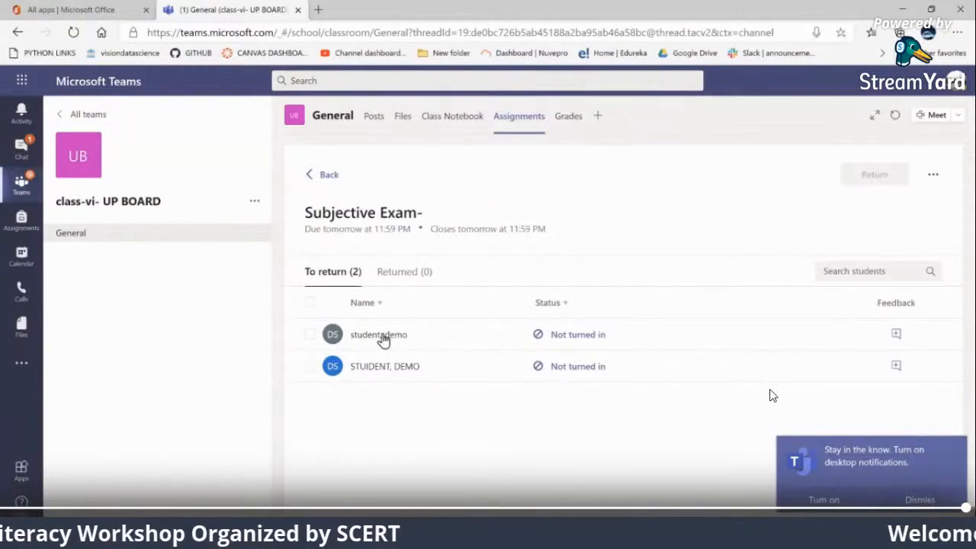
{"action": "left_click", "coordinate": [384, 339]}
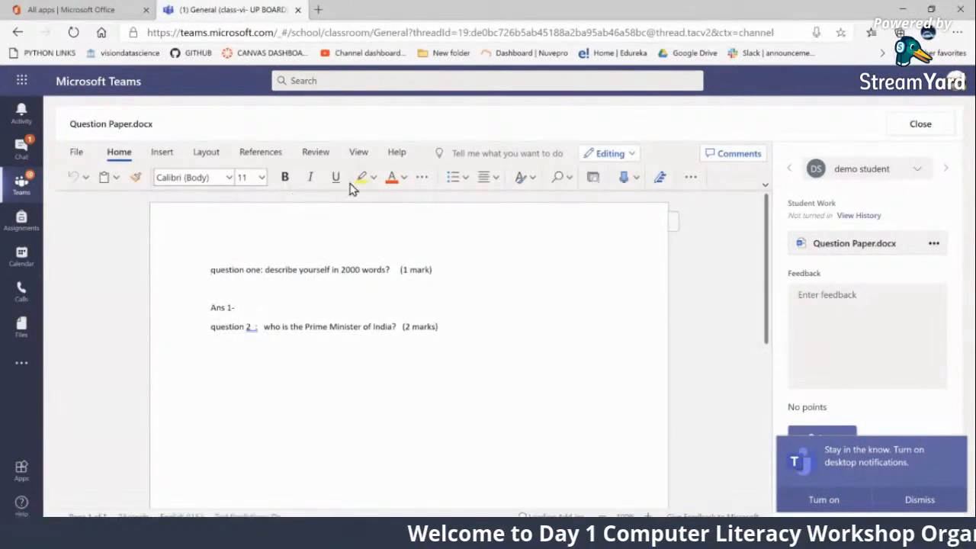
{"action": "left_click", "coordinate": [826, 298]}
{"action": "type", "text": "Well Done"}
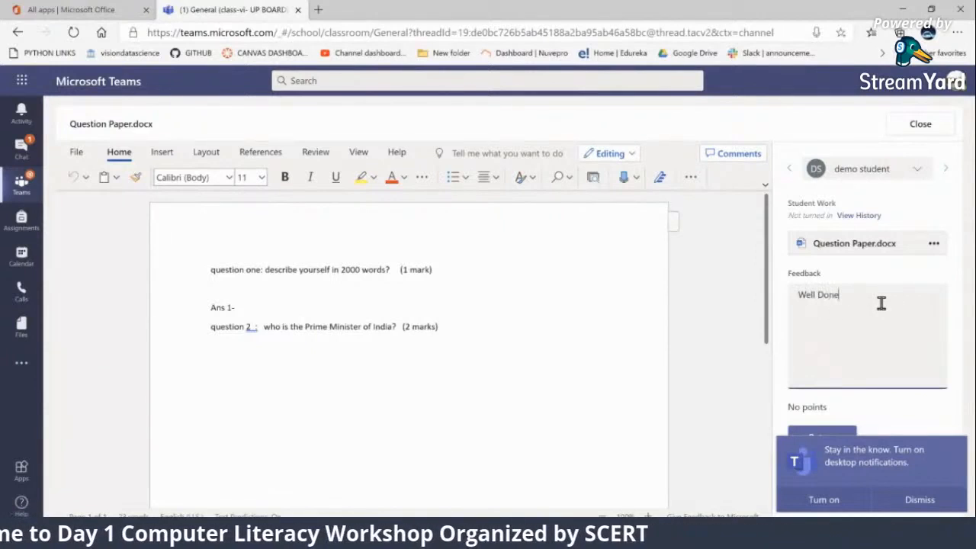
{"action": "left_click", "coordinate": [910, 501]}
{"action": "left_click_drag", "start_coordinate": [800, 407], "coordinate": [839, 412]}
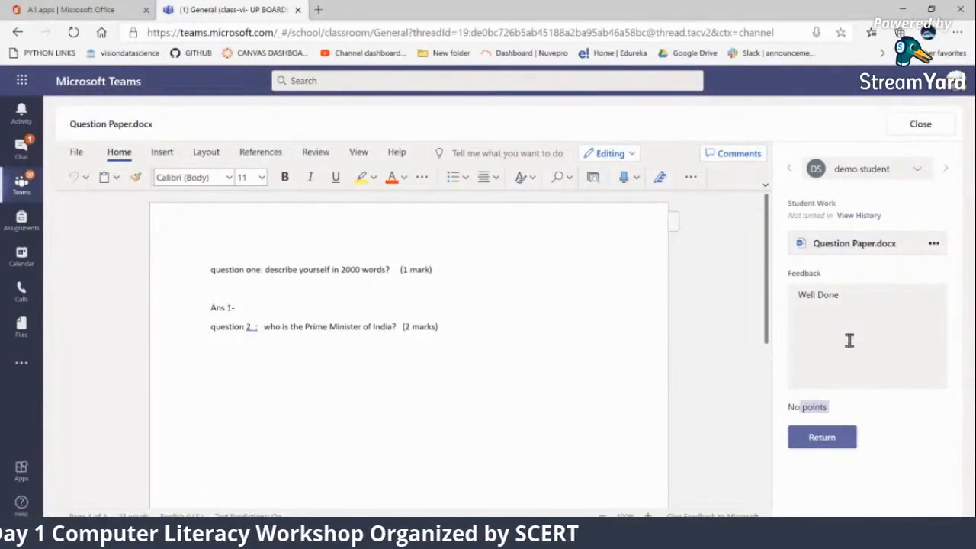
{"action": "left_click", "coordinate": [806, 442]}
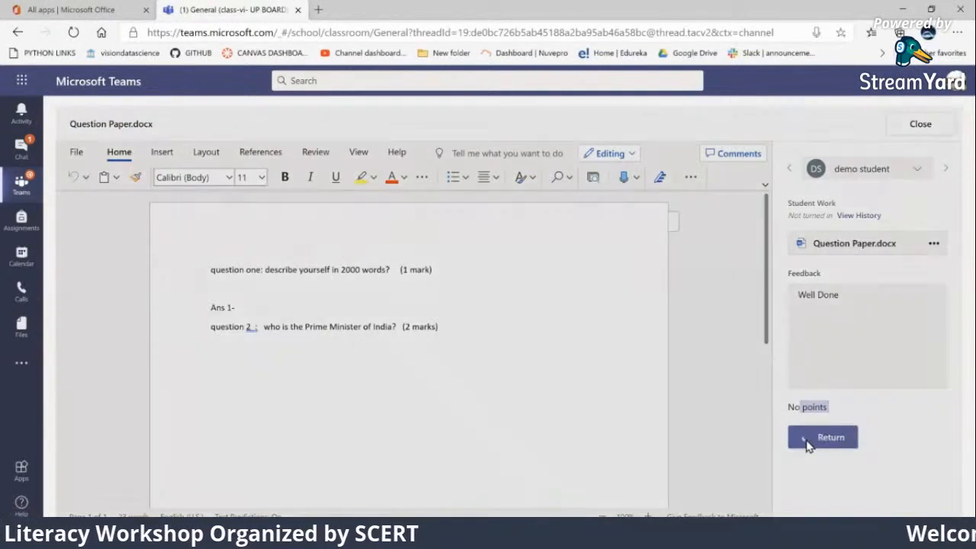
{"action": "left_click", "coordinate": [915, 127]}
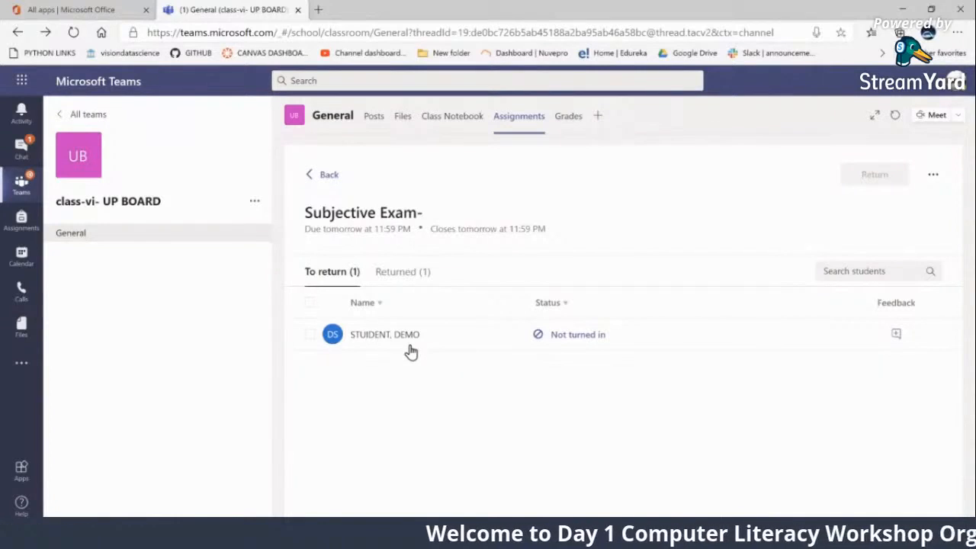
Check the class grades, and open the Subjective Exam- assignment for editing
{"action": "left_click", "coordinate": [567, 118]}
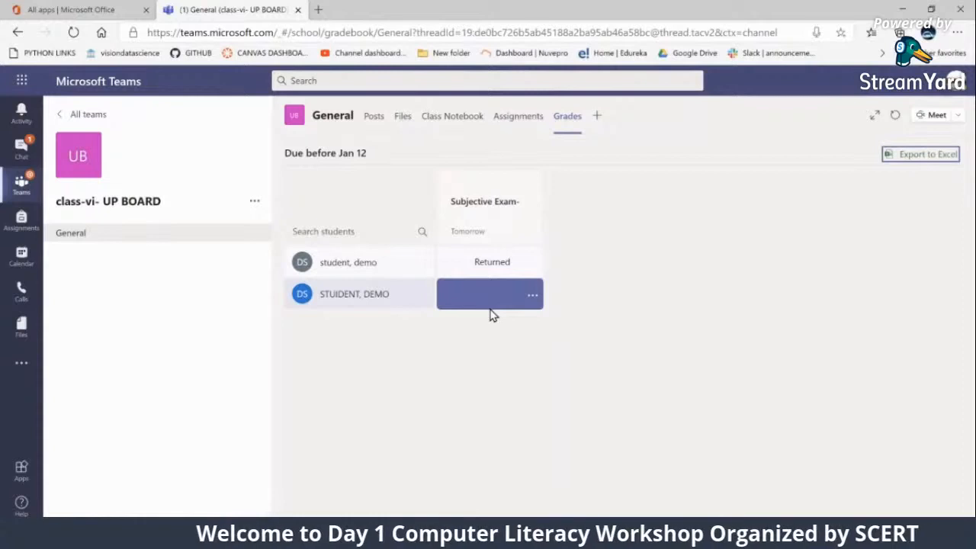
{"action": "left_click", "coordinate": [510, 124]}
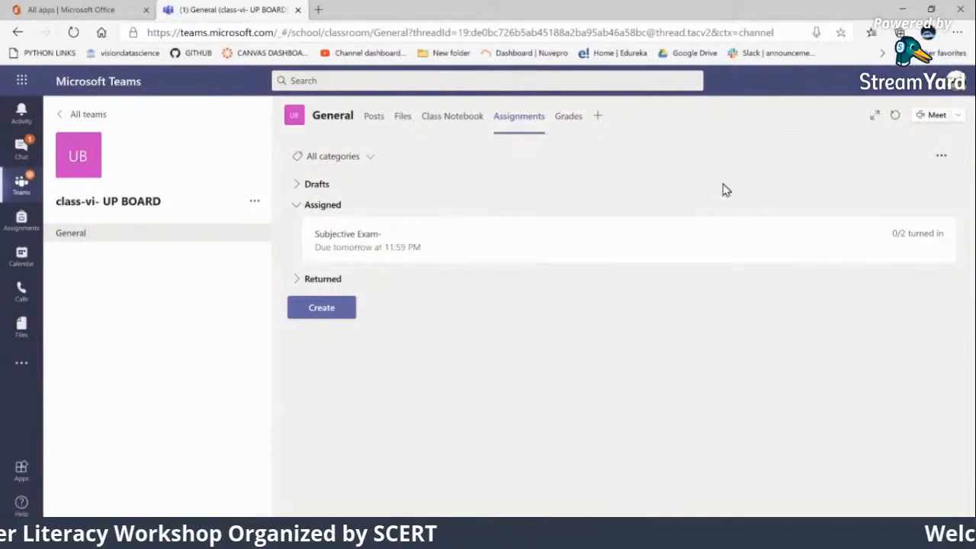
{"action": "left_click", "coordinate": [345, 241]}
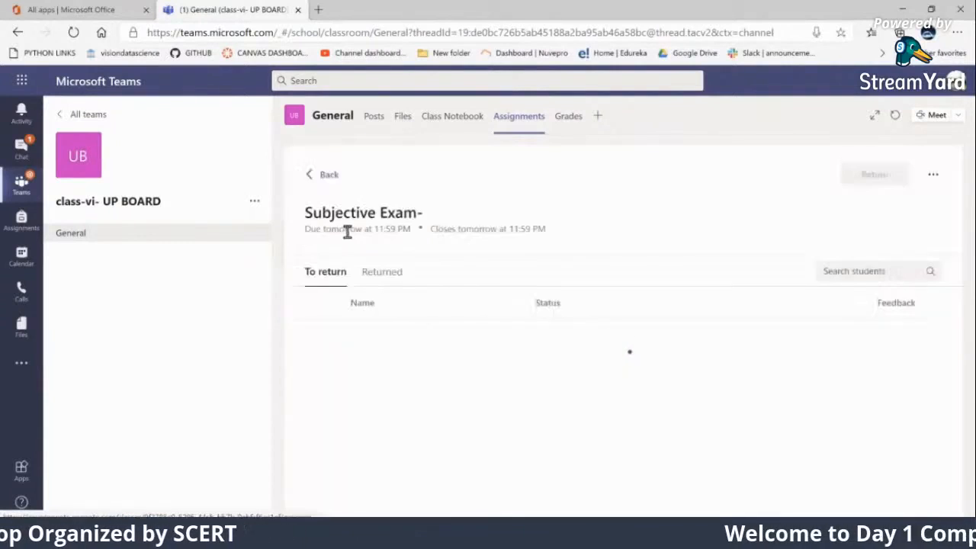
{"action": "left_click", "coordinate": [934, 176]}
{"action": "left_click", "coordinate": [875, 222]}
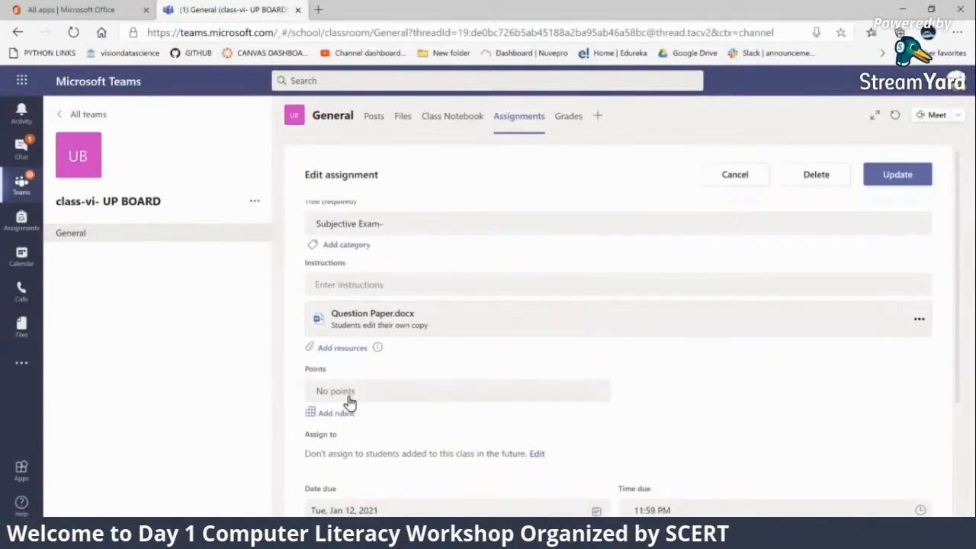
Set the points for the Subjective Exam- to 5 and update the assignment
{"action": "scroll", "coordinate": [350, 402], "scroll_direction": "down", "scroll_amount": 1}
{"action": "left_click", "coordinate": [342, 341]}
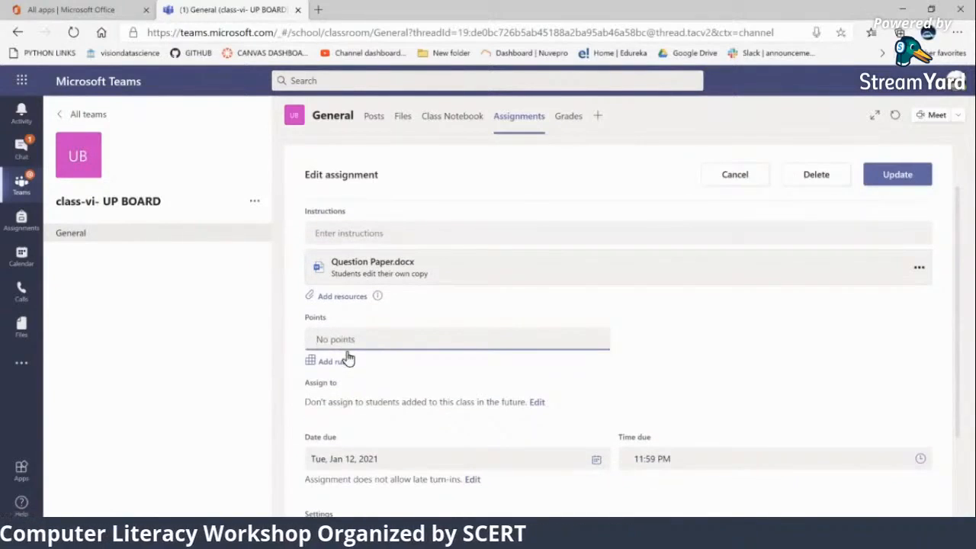
{"action": "type", "text": "5"}
{"action": "left_click", "coordinate": [742, 364]}
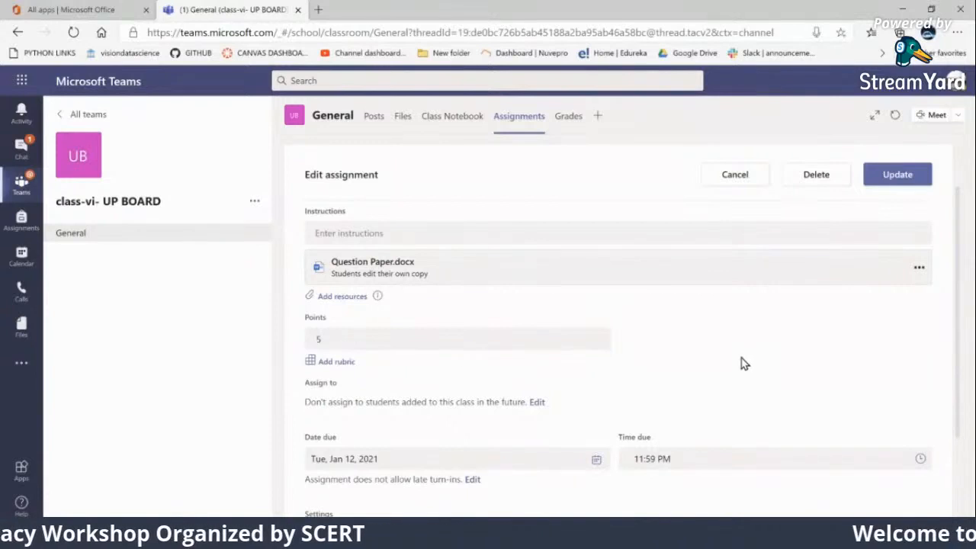
{"action": "left_click", "coordinate": [883, 177]}
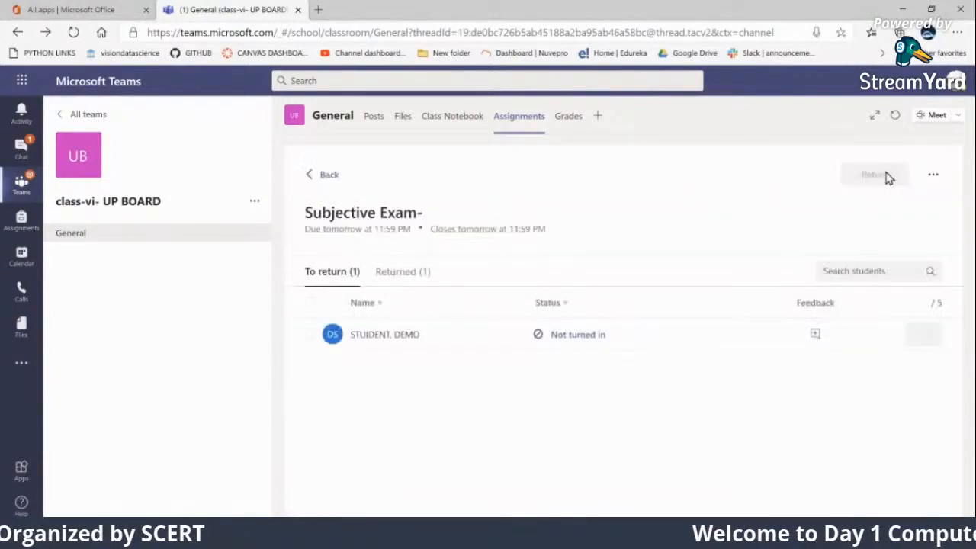
Grade the remaining student's question paper 3 out of 5 with the feedback "Well done", return it and close the student's work
{"action": "left_click", "coordinate": [396, 338]}
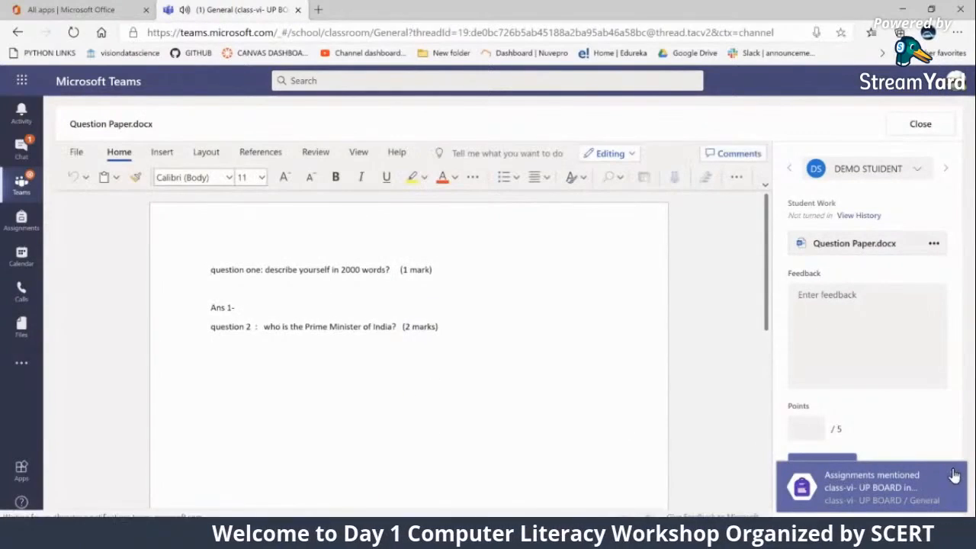
{"action": "left_click", "coordinate": [953, 474]}
{"action": "left_click", "coordinate": [794, 432]}
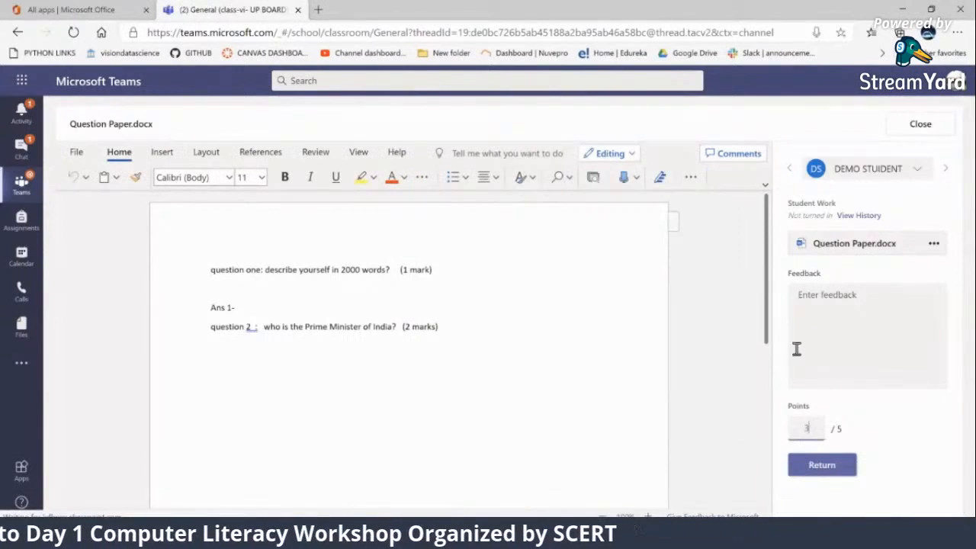
{"action": "left_click", "coordinate": [802, 308]}
{"action": "type", "text": "Well done"}
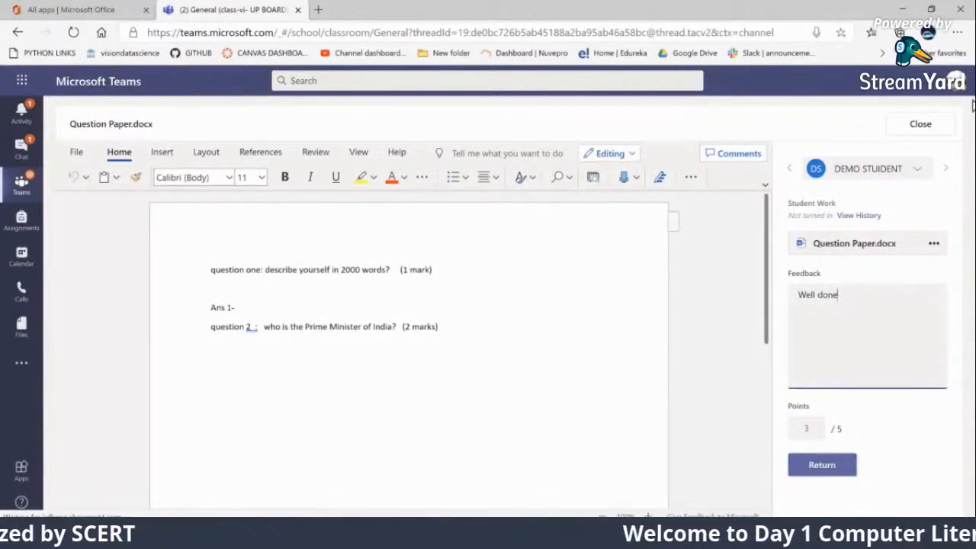
{"action": "left_click", "coordinate": [820, 466]}
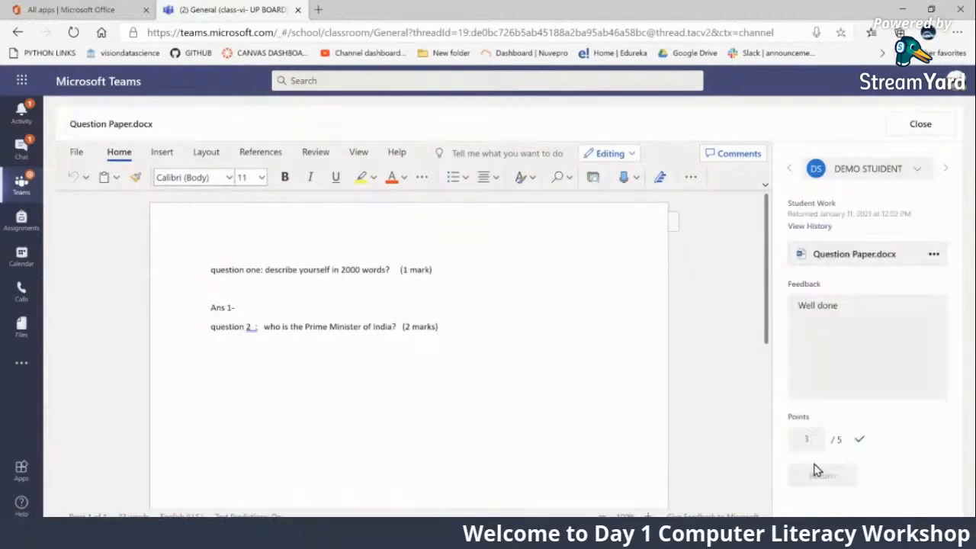
{"action": "left_click", "coordinate": [927, 124]}
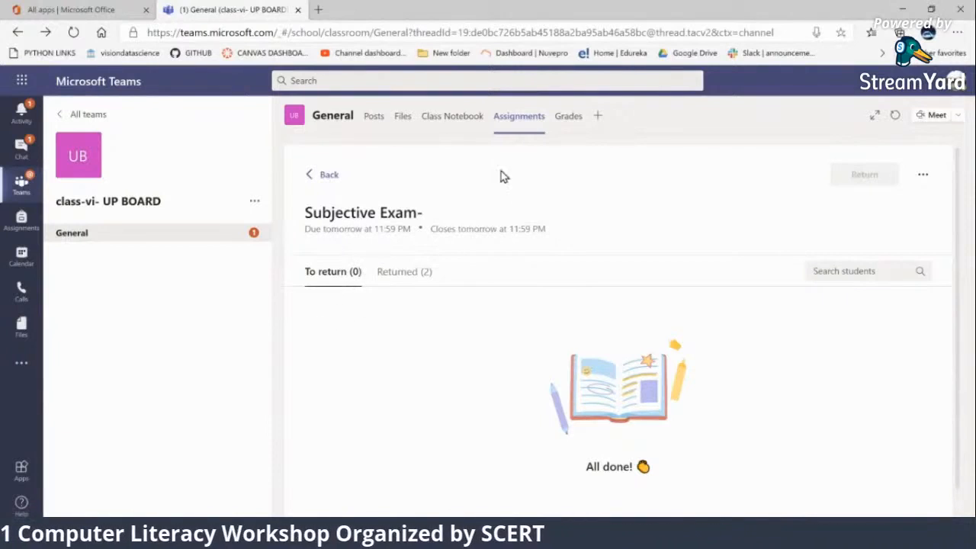
Review the class grades for the Subjective Exam- and open the first student's grade entry, leaving it without entering a grade
{"action": "left_click", "coordinate": [570, 119]}
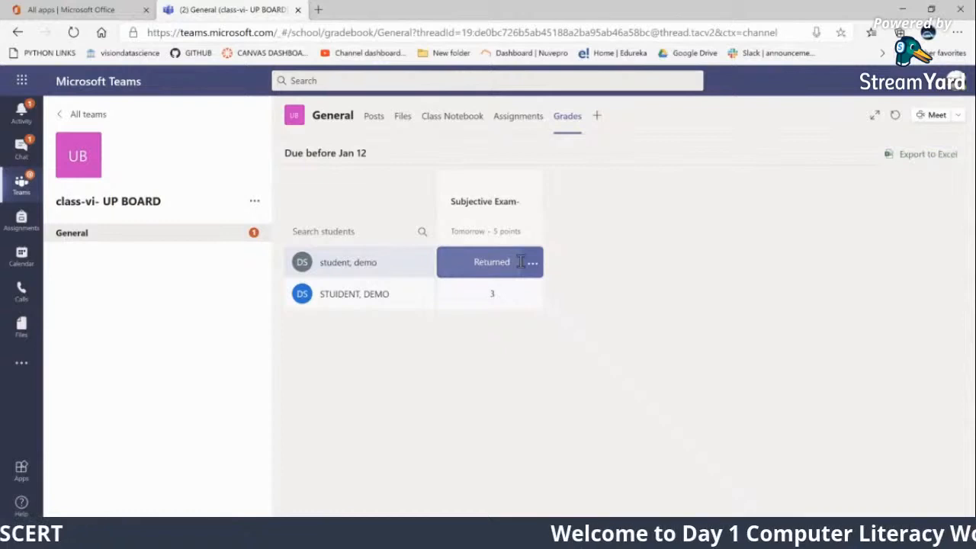
{"action": "left_click", "coordinate": [481, 262]}
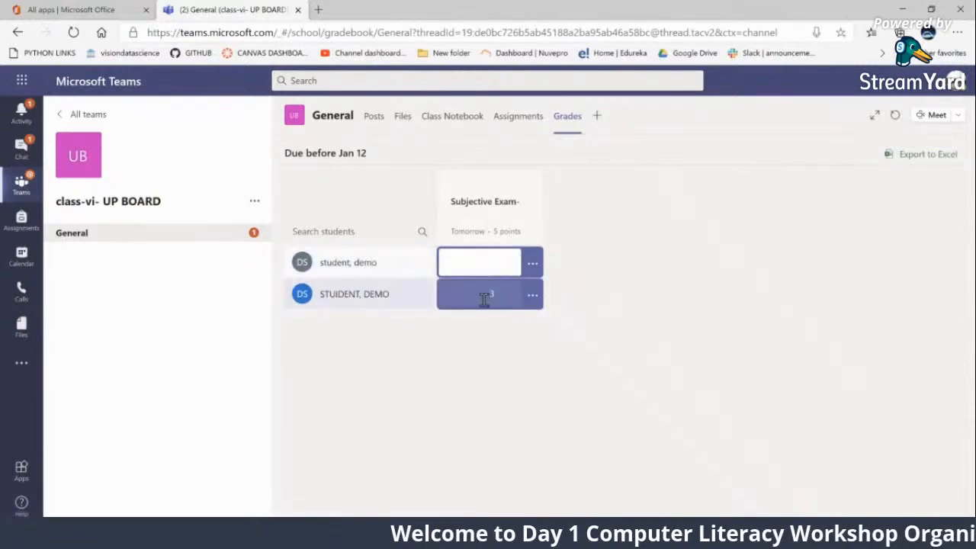
{"action": "left_click", "coordinate": [472, 356]}
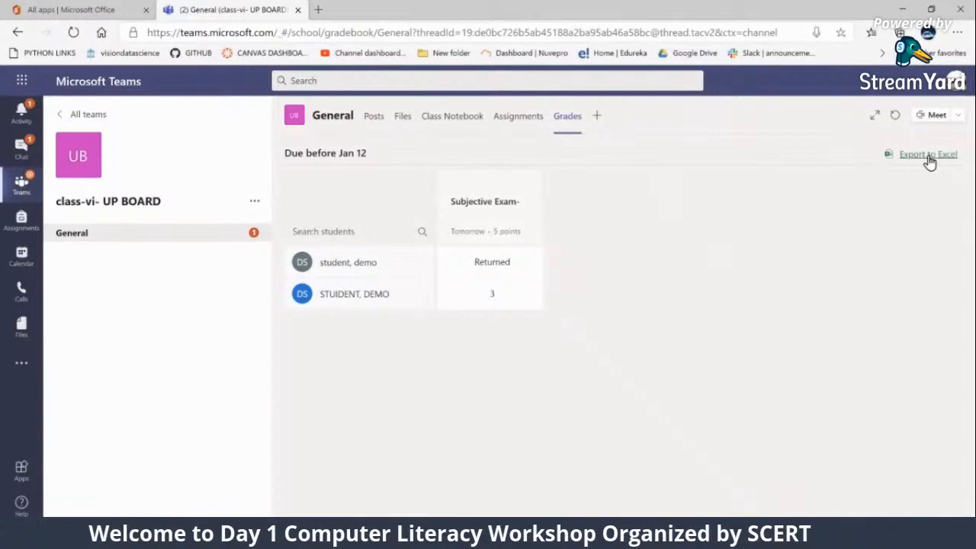
Search the available tab apps for "insigh" and add Insights to the General channel, keeping the post to the channel about this tab
{"action": "left_click", "coordinate": [597, 116]}
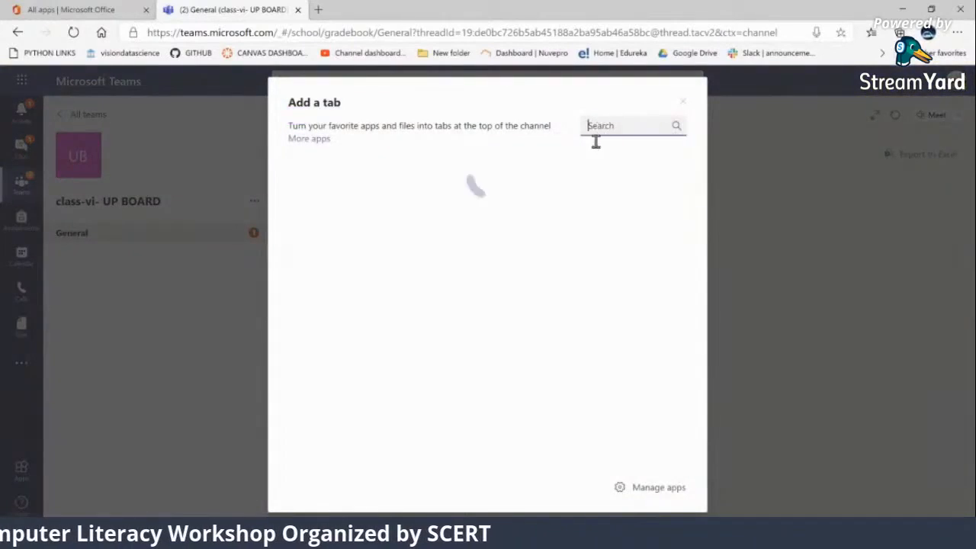
{"action": "type", "text": "insigh"}
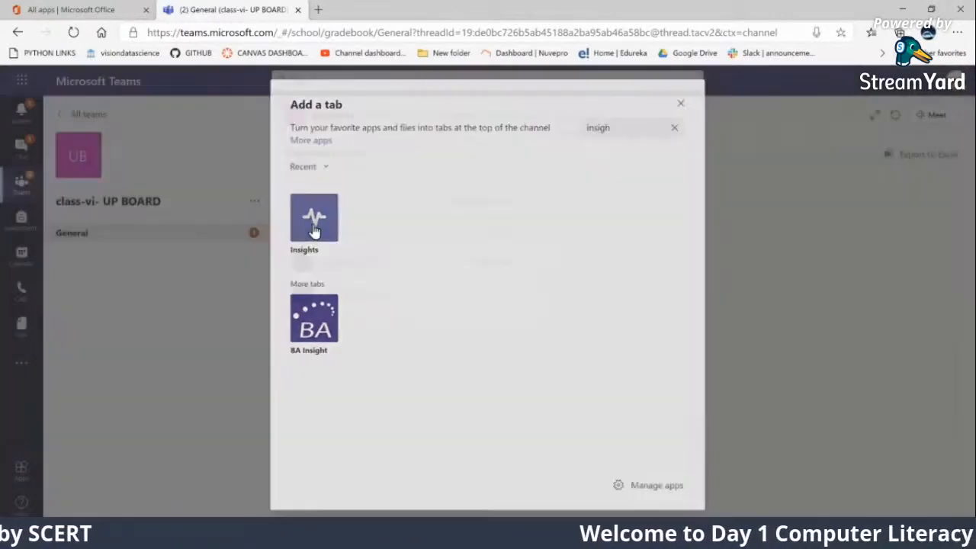
{"action": "left_click", "coordinate": [312, 230]}
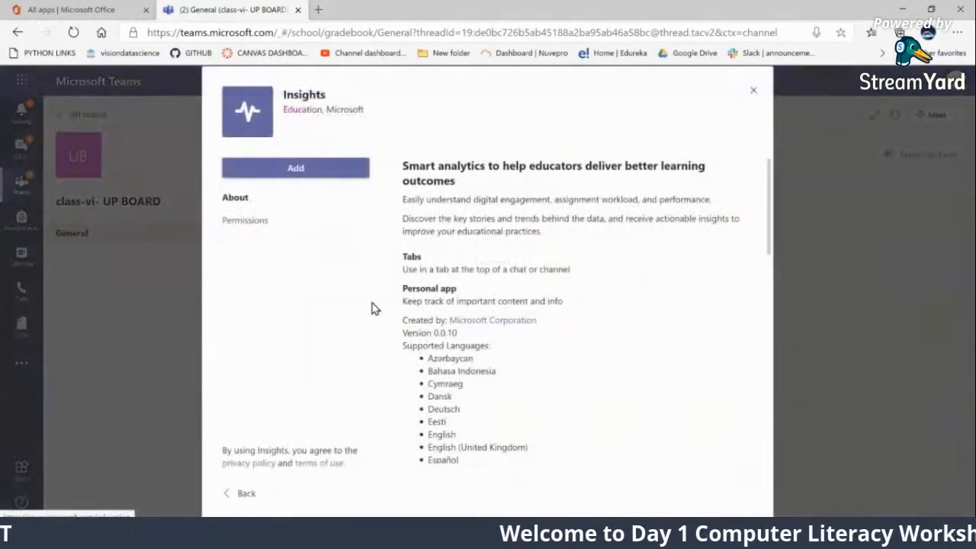
{"action": "left_click", "coordinate": [299, 169]}
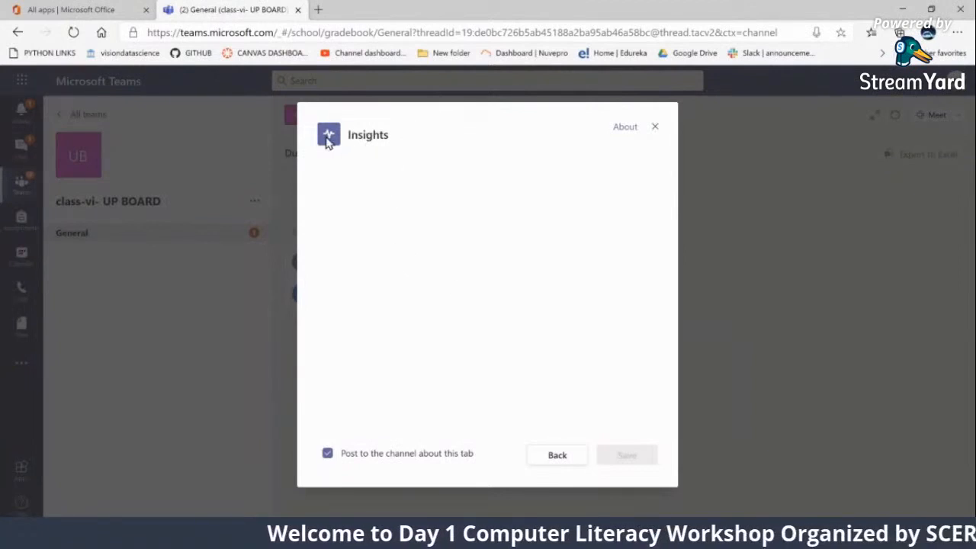
{"action": "left_click", "coordinate": [563, 462]}
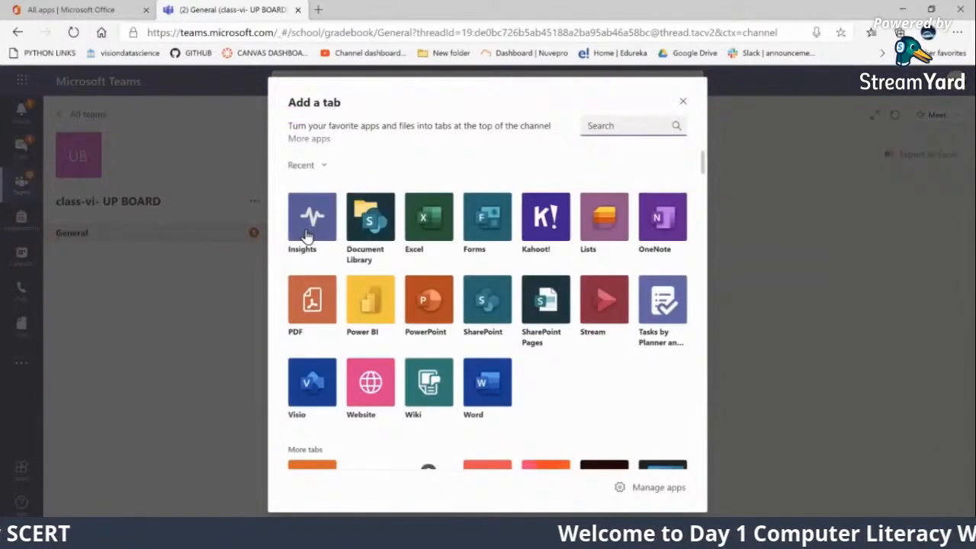
{"action": "left_click", "coordinate": [309, 233]}
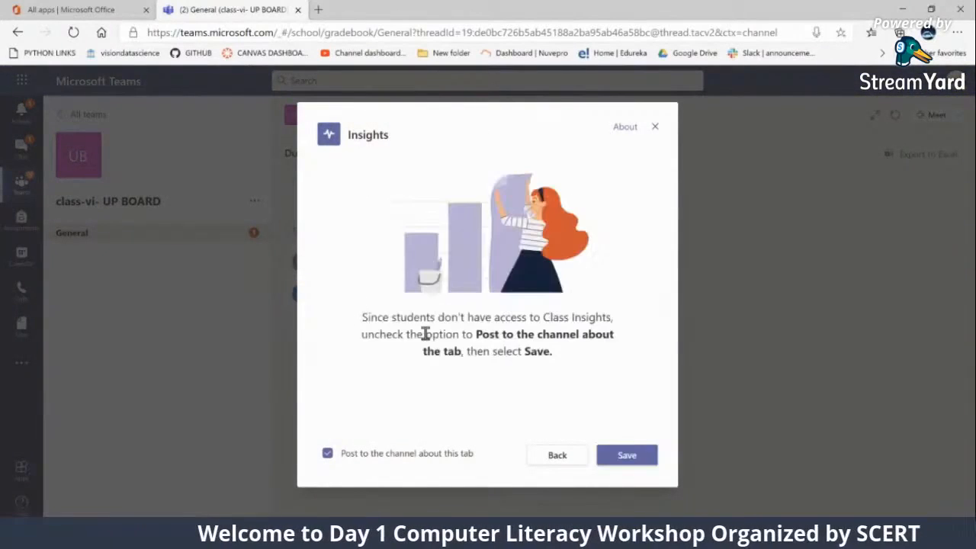
{"action": "left_click", "coordinate": [626, 457]}
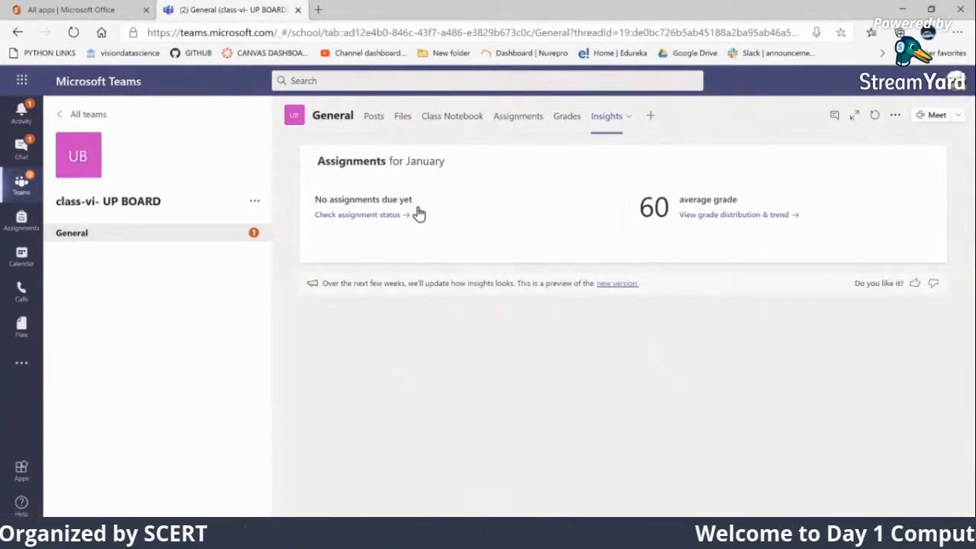
Examine the assignment status and the grade distribution in Insights, including the students' averages, and return to the overview
{"action": "left_click", "coordinate": [354, 216]}
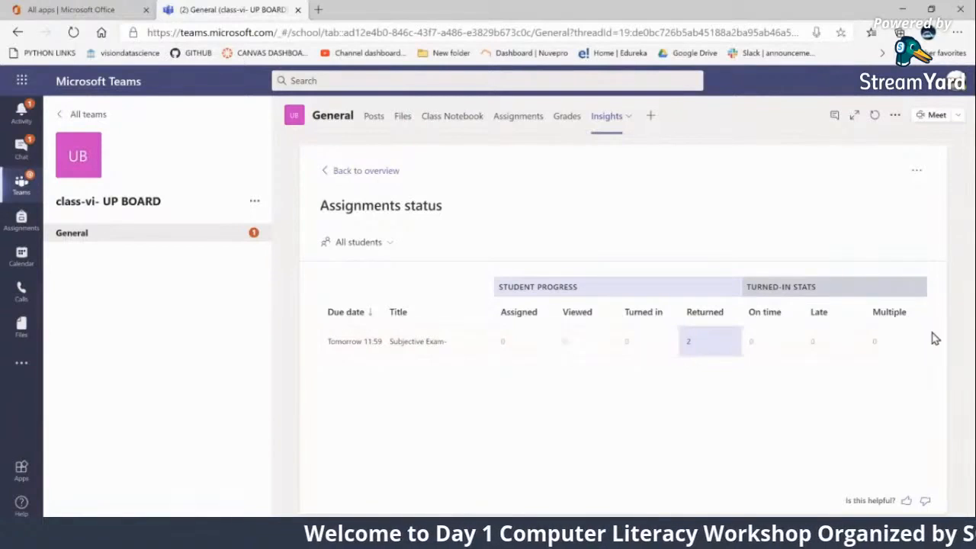
{"action": "left_click", "coordinate": [337, 172]}
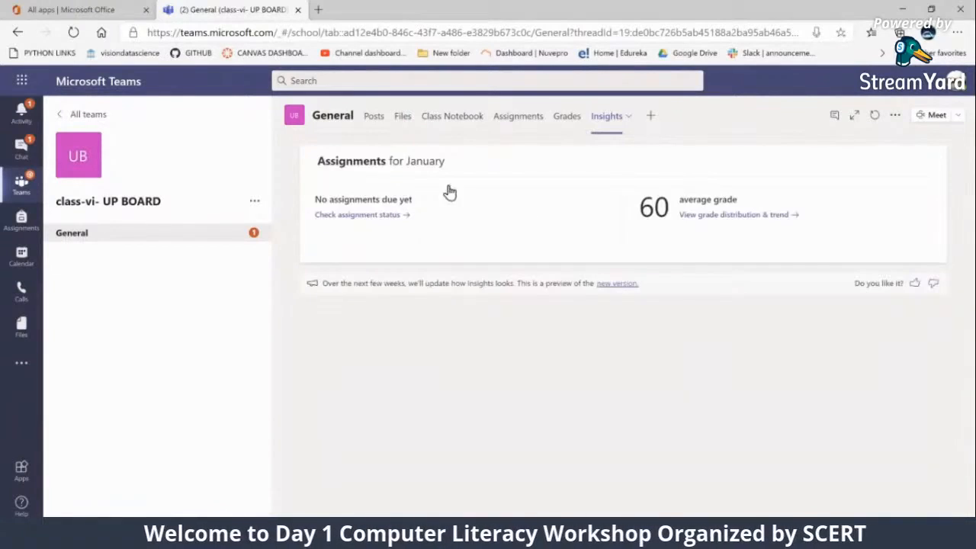
{"action": "left_click", "coordinate": [713, 218]}
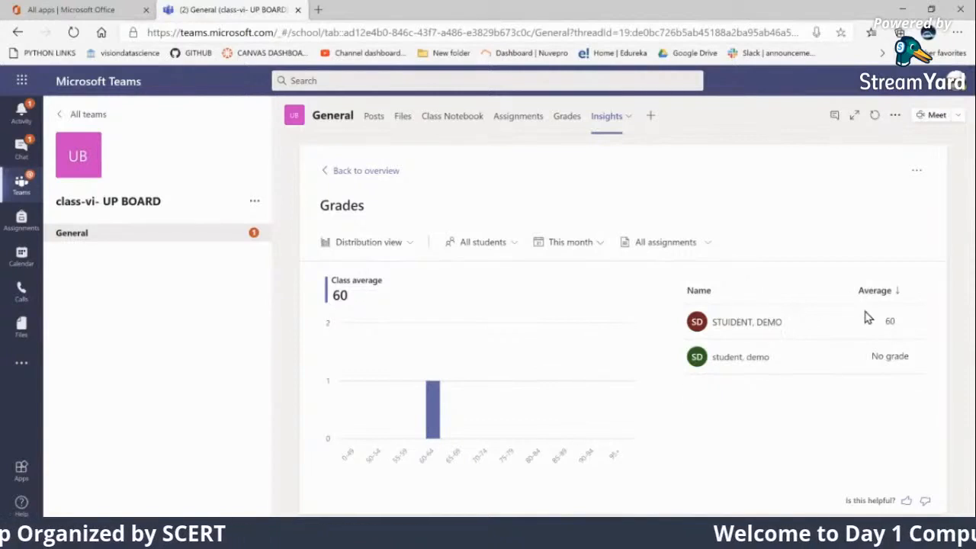
{"action": "left_click_drag", "start_coordinate": [879, 323], "coordinate": [900, 326]}
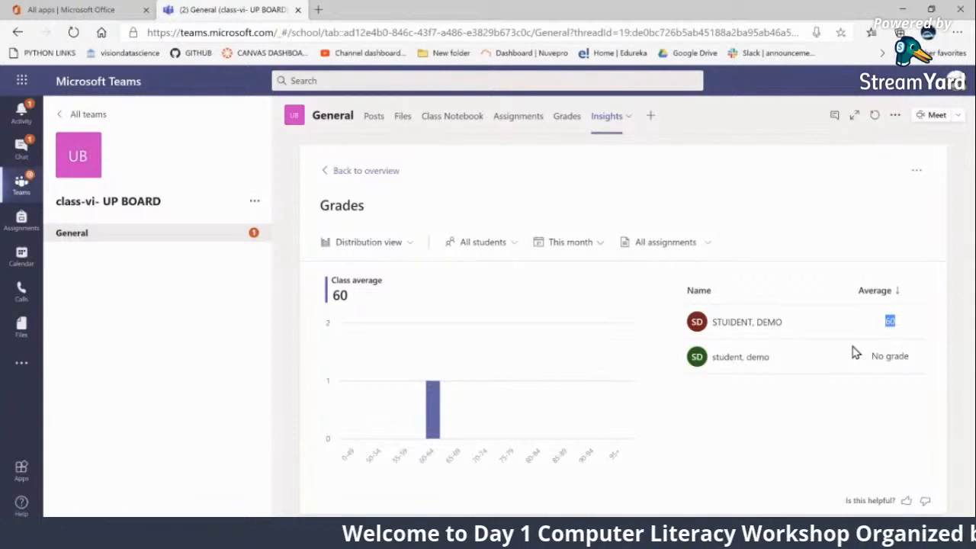
{"action": "left_click", "coordinate": [336, 179]}
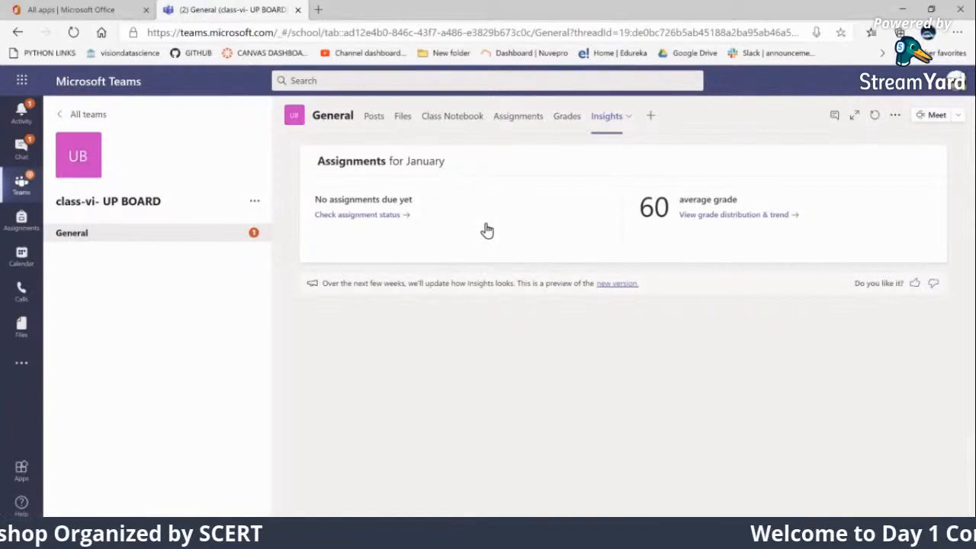
Return to the General channel's posts and look through the meeting options and the channel's further options, leaving both unchanged
{"action": "left_click", "coordinate": [77, 241]}
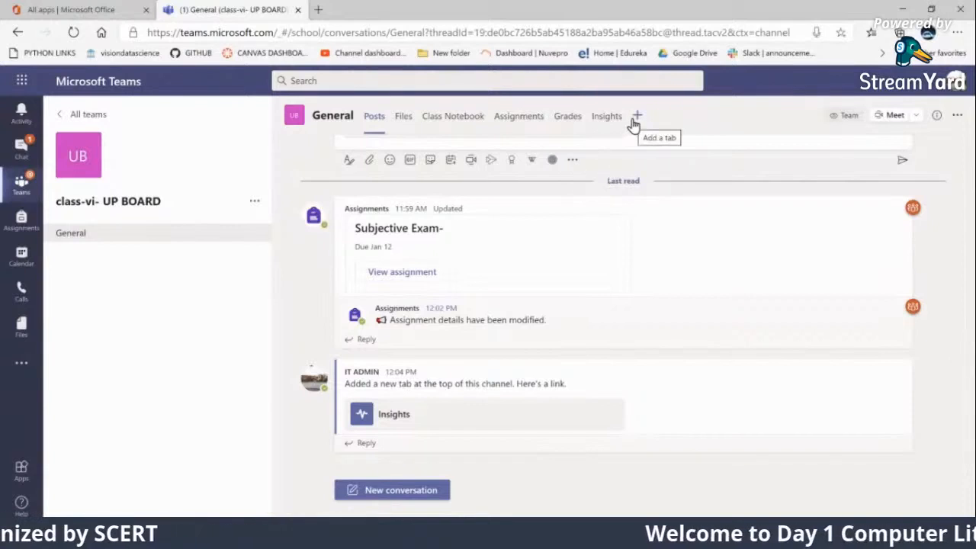
{"action": "left_click", "coordinate": [916, 124]}
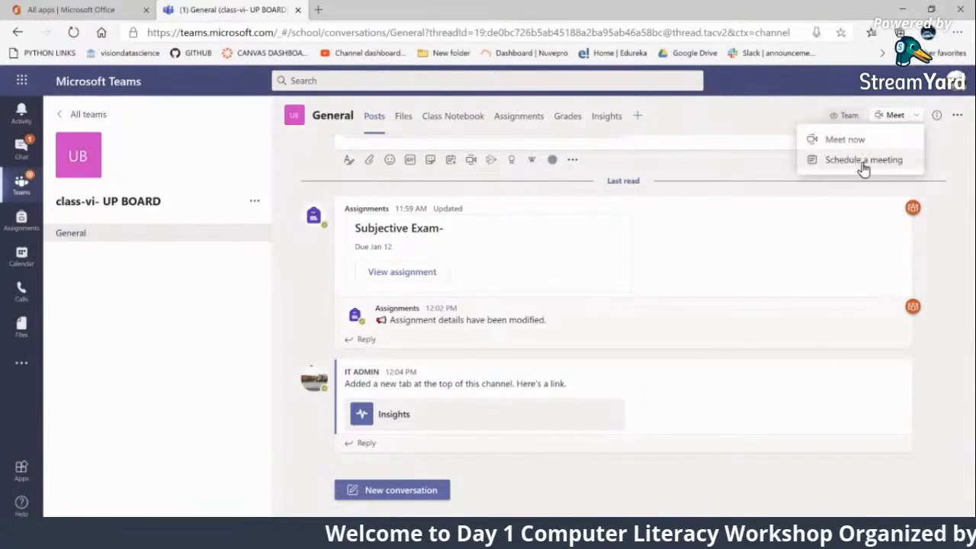
{"action": "left_click", "coordinate": [771, 119]}
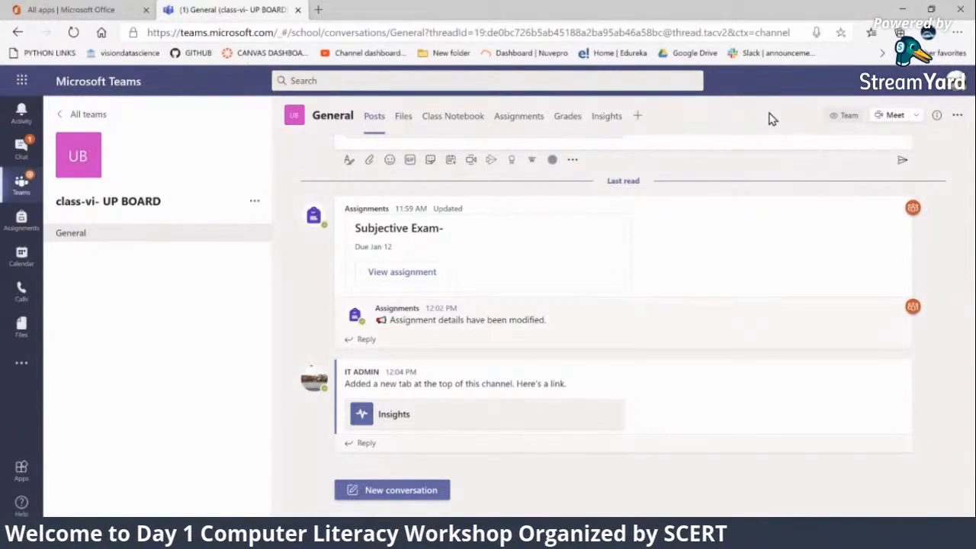
{"action": "left_click", "coordinate": [958, 115]}
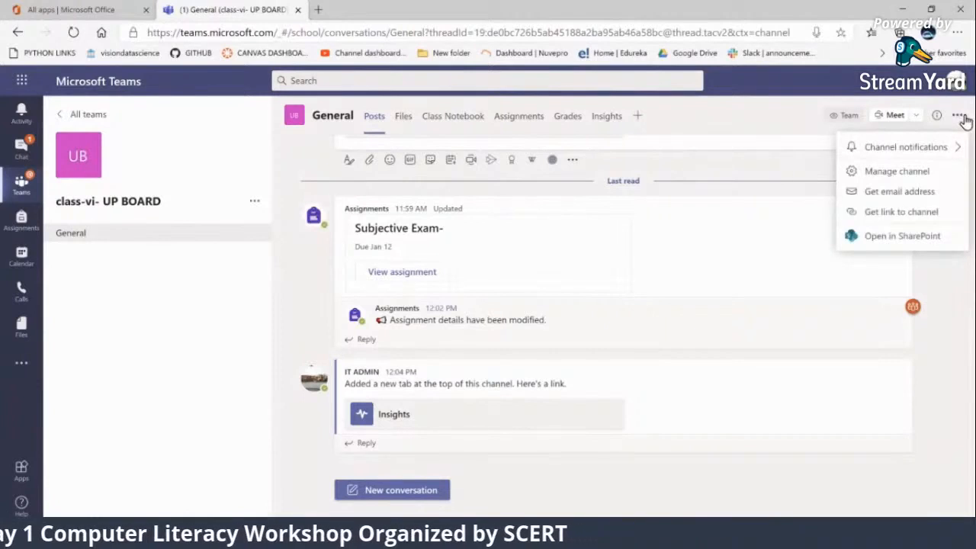
{"action": "left_click", "coordinate": [943, 291]}
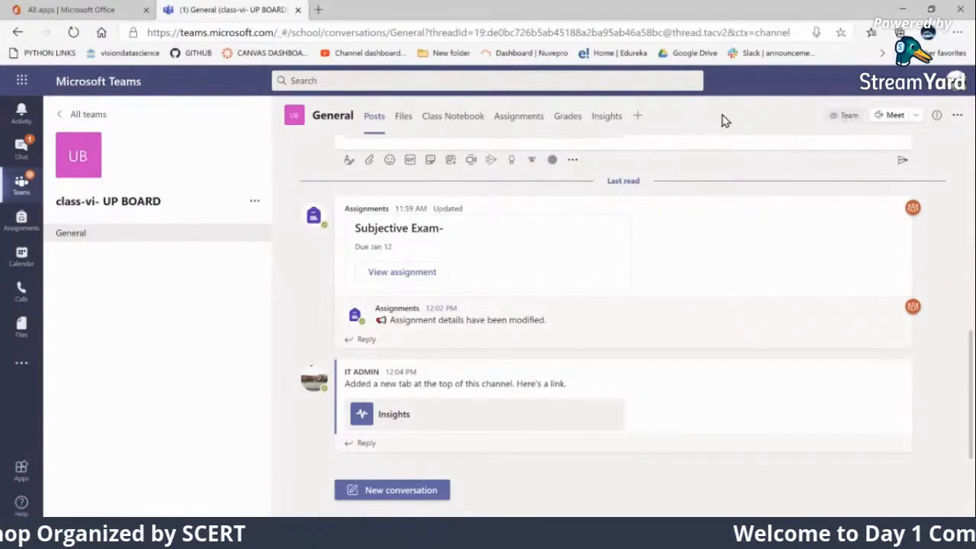
Search the tab apps for "one" and add a OneNote tab named CLASS-VI Notebook, keeping the post to the channel about it
{"action": "left_click", "coordinate": [638, 119]}
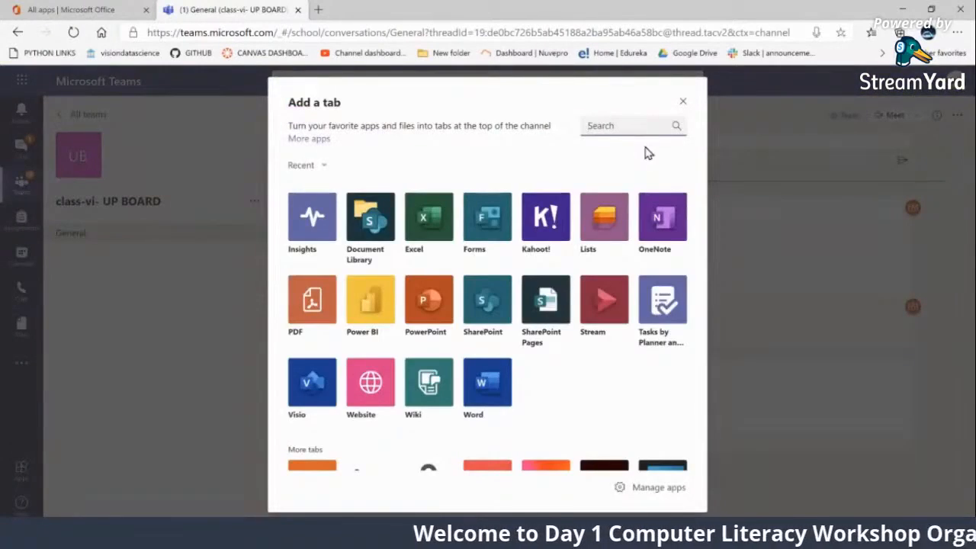
{"action": "type", "text": "one"}
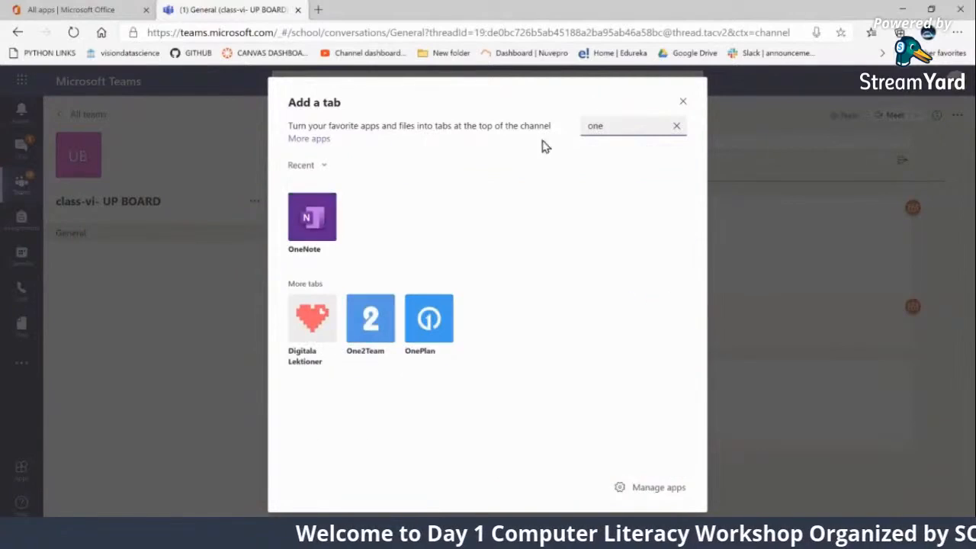
{"action": "left_click", "coordinate": [313, 221]}
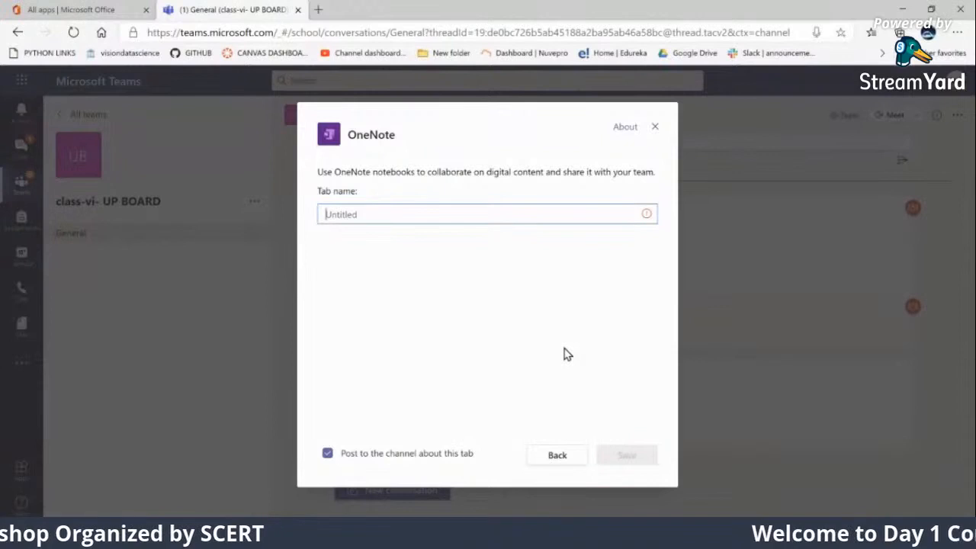
{"action": "type", "text": "CLASS-"}
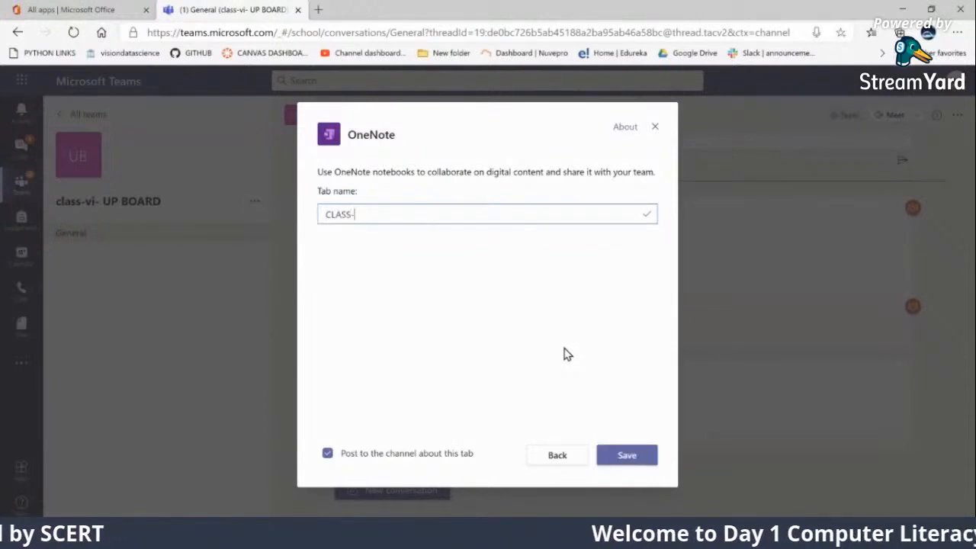
{"action": "type", "text": "VI Not"}
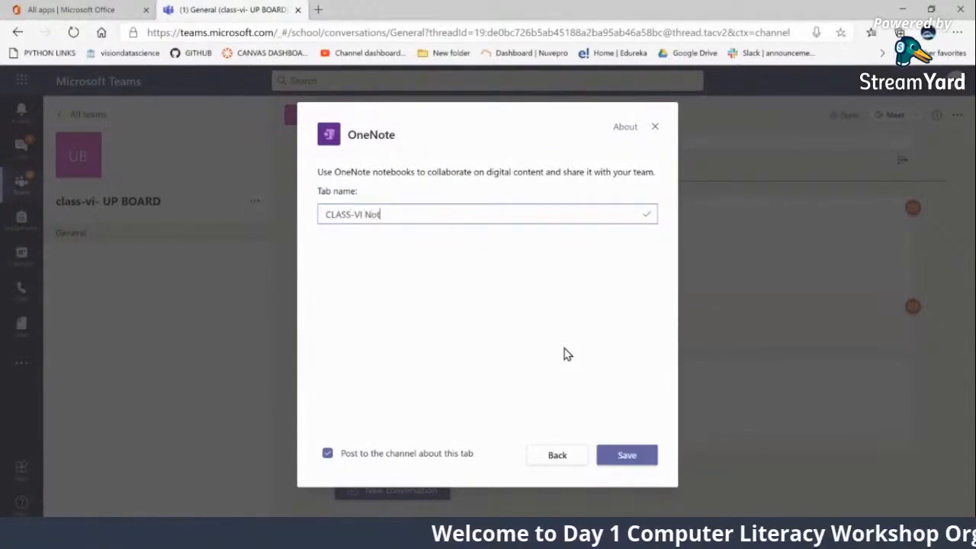
{"action": "type", "text": "ebook"}
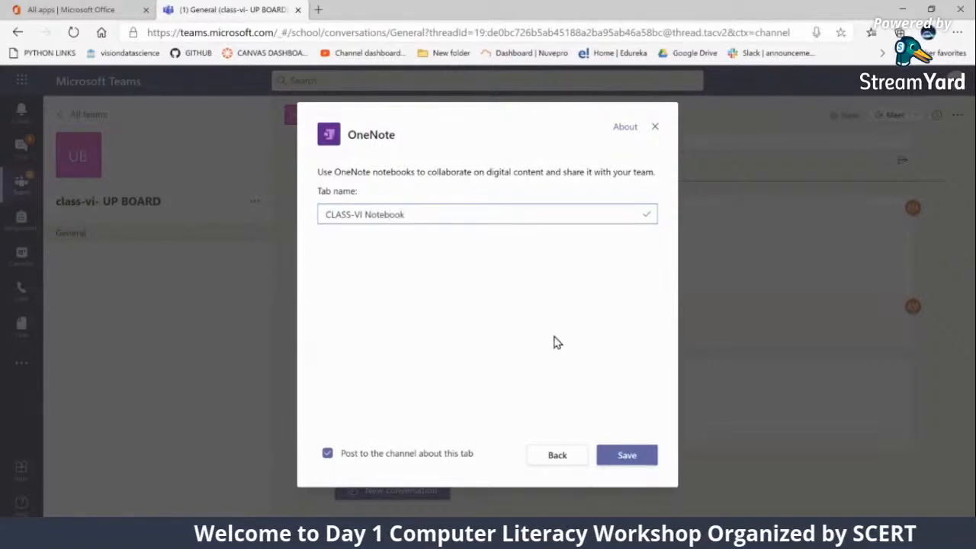
{"action": "left_click", "coordinate": [627, 457]}
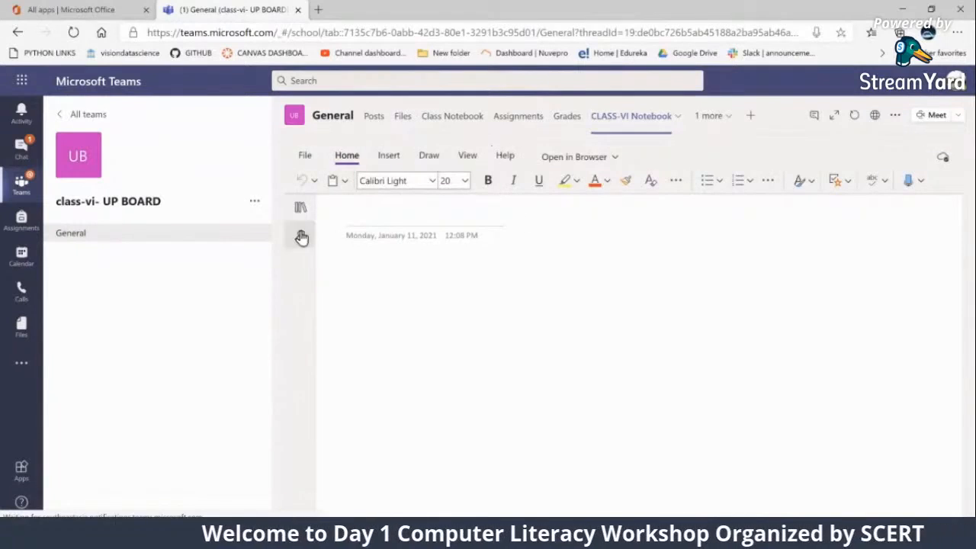
Show the notebook's page list, add three more pages and title the first page Videos
{"action": "left_click", "coordinate": [301, 214]}
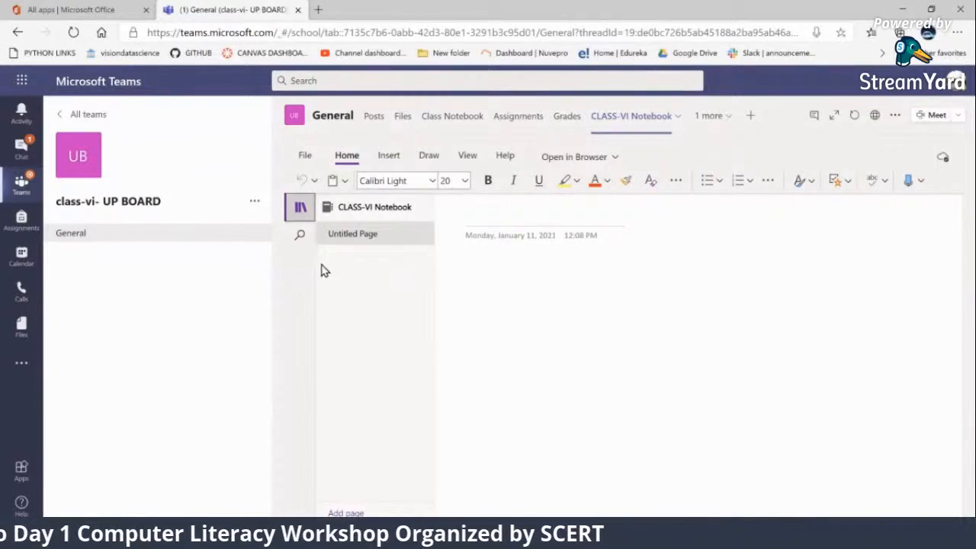
{"action": "left_click", "coordinate": [301, 211]}
{"action": "left_click", "coordinate": [300, 211]}
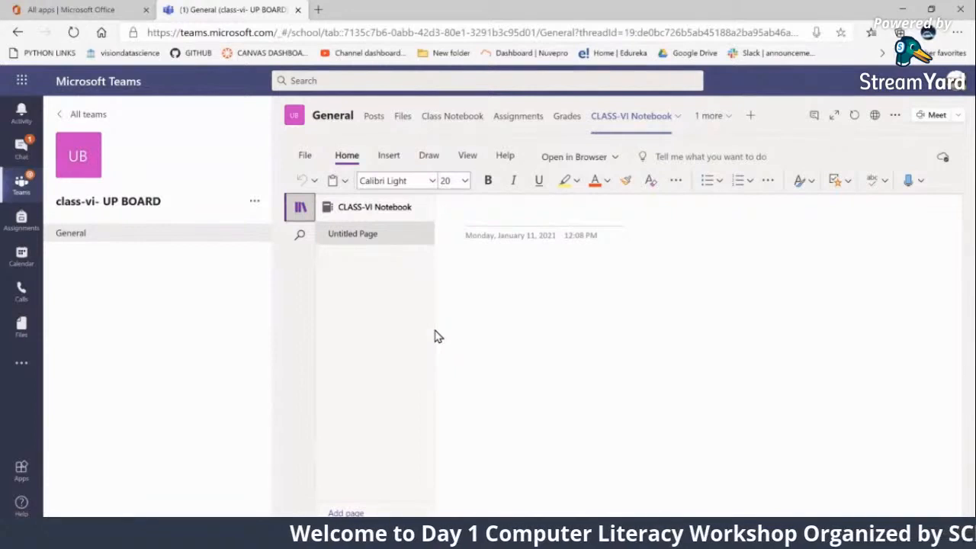
{"action": "left_click", "coordinate": [355, 513]}
{"action": "left_click", "coordinate": [355, 513]}
{"action": "left_click", "coordinate": [356, 513]}
{"action": "left_click", "coordinate": [368, 241]}
{"action": "left_click", "coordinate": [498, 220]}
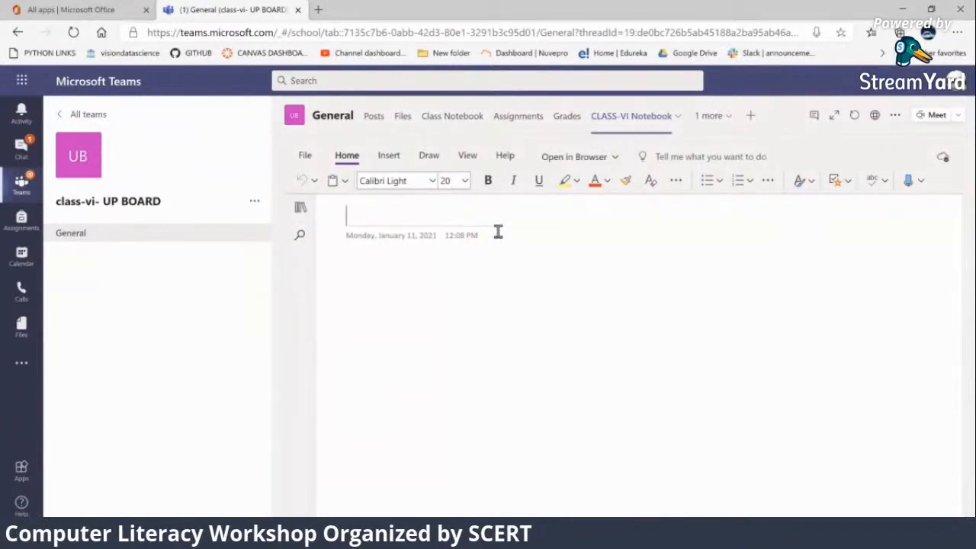
{"action": "type", "text": "Videos"}
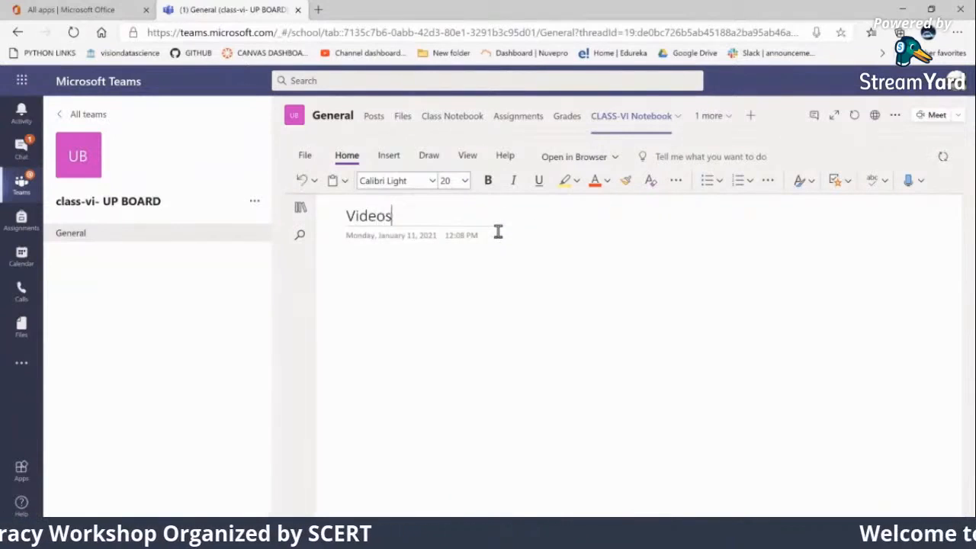
Title the notebook's second page Notes and its third page Activities
{"action": "left_click", "coordinate": [299, 212]}
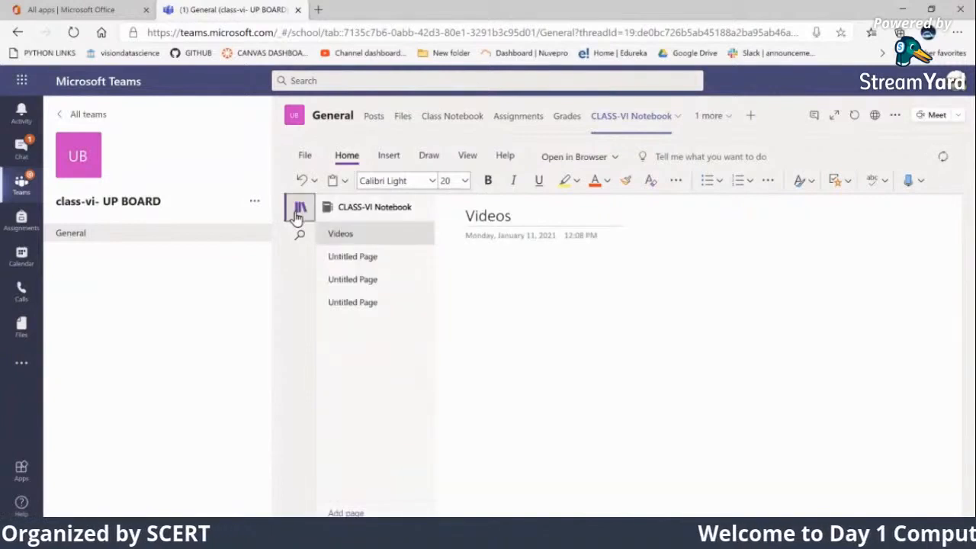
{"action": "left_click", "coordinate": [351, 259]}
{"action": "left_click", "coordinate": [485, 221]}
{"action": "type", "text": "Notes"}
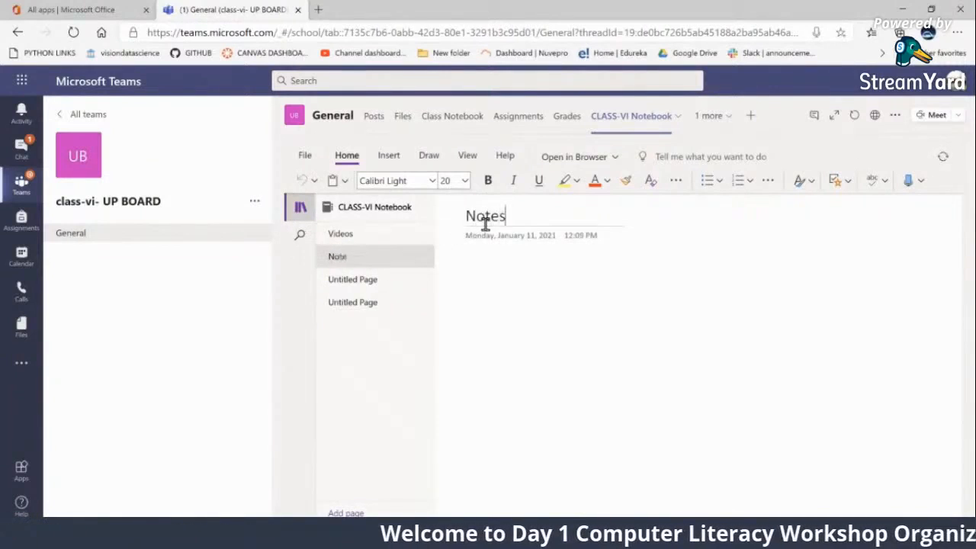
{"action": "left_click", "coordinate": [360, 283]}
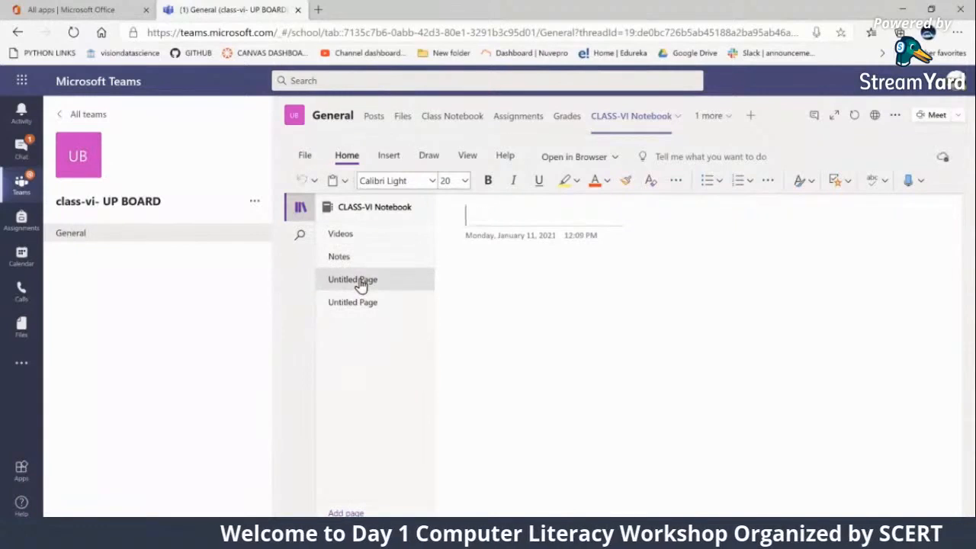
{"action": "left_click", "coordinate": [484, 219]}
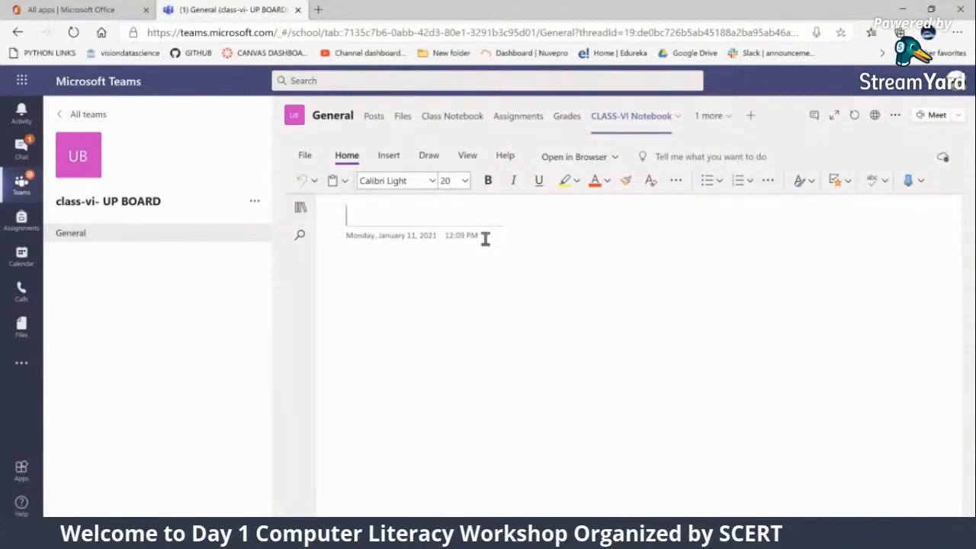
{"action": "type", "text": "Activities"}
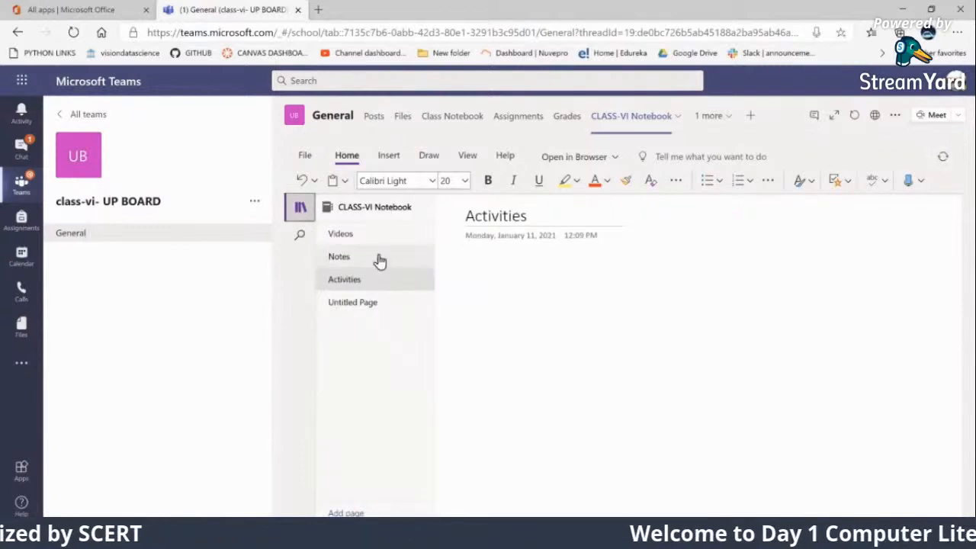
Title the notebook's fourth page Project and display the page list again
{"action": "left_click", "coordinate": [360, 303]}
{"action": "left_click", "coordinate": [511, 213]}
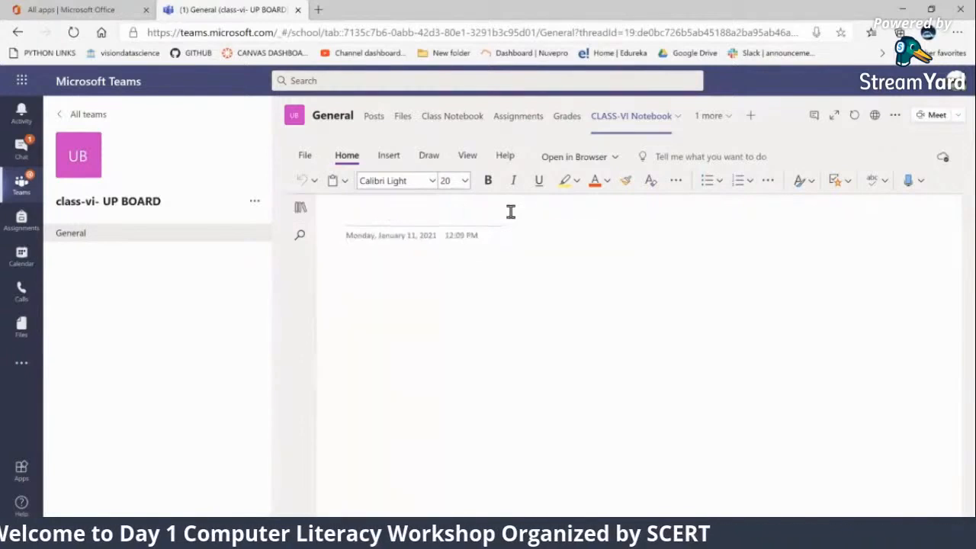
{"action": "type", "text": "Project"}
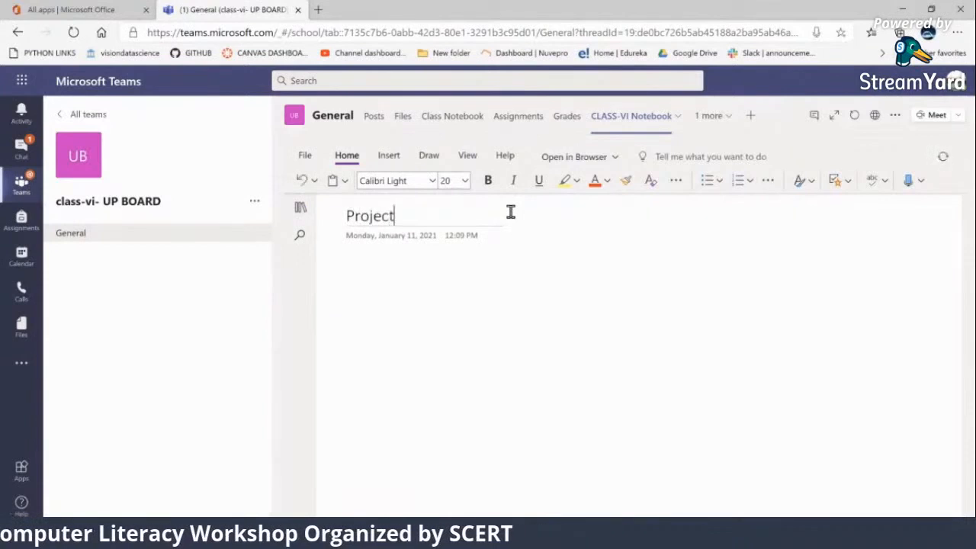
{"action": "left_click", "coordinate": [300, 206]}
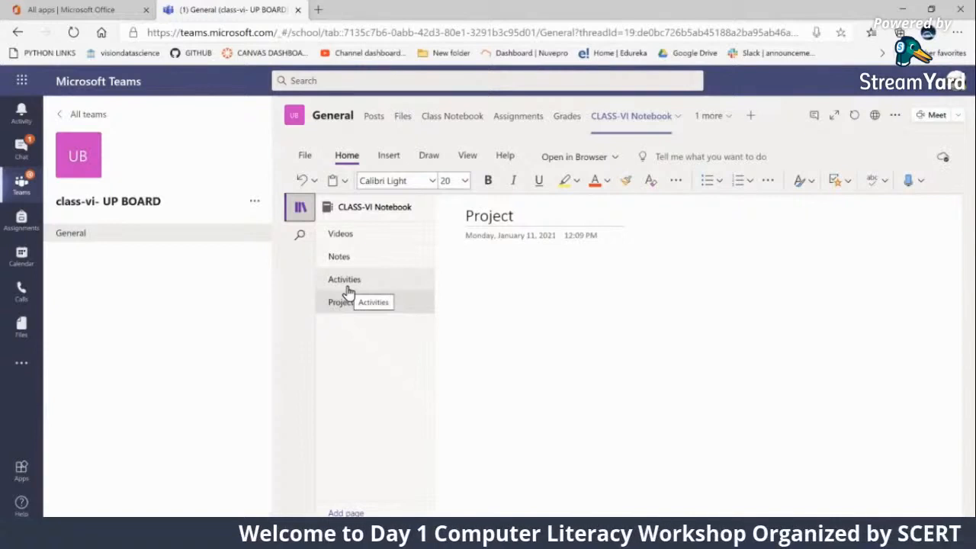
Open the Videos page and look at the insertion options and the online picture search, without inserting a picture
{"action": "left_click", "coordinate": [379, 244]}
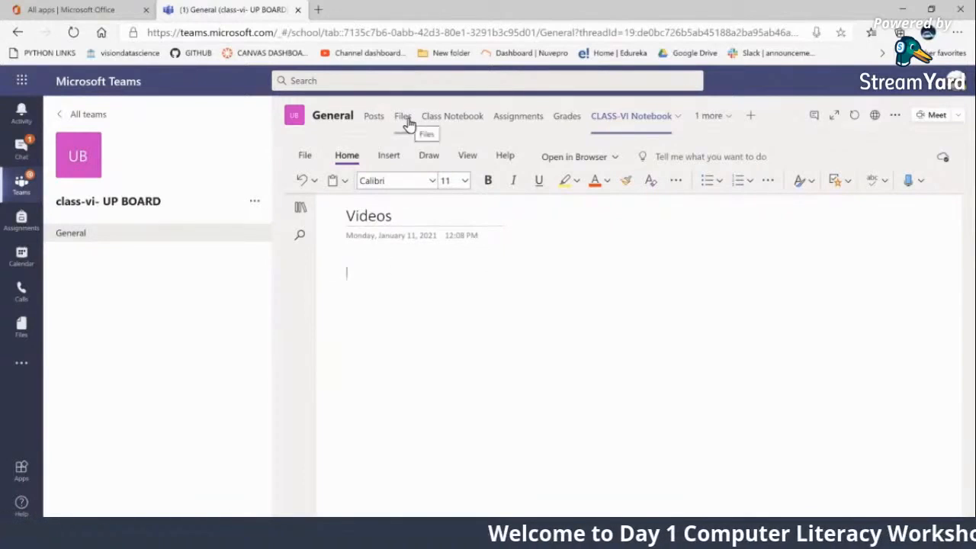
{"action": "left_click", "coordinate": [388, 156]}
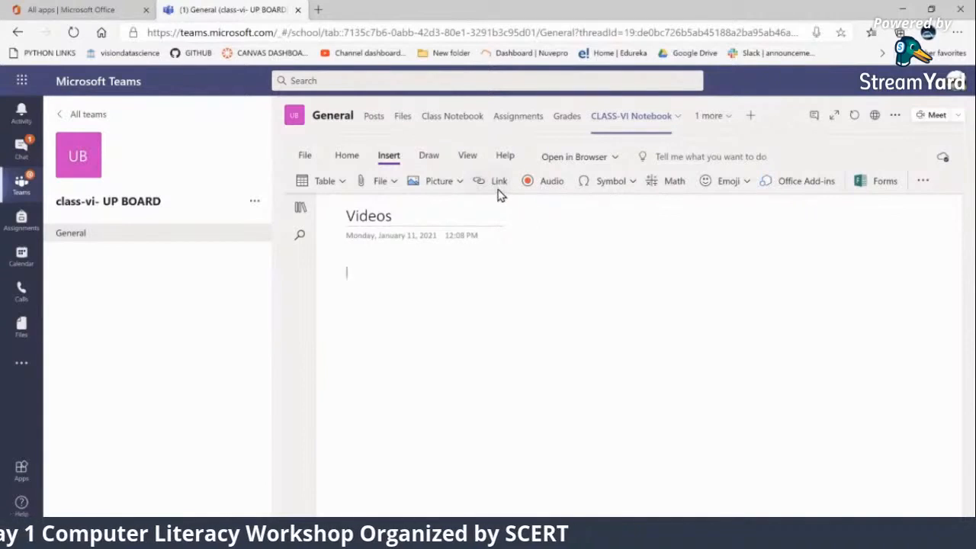
{"action": "left_click", "coordinate": [439, 183]}
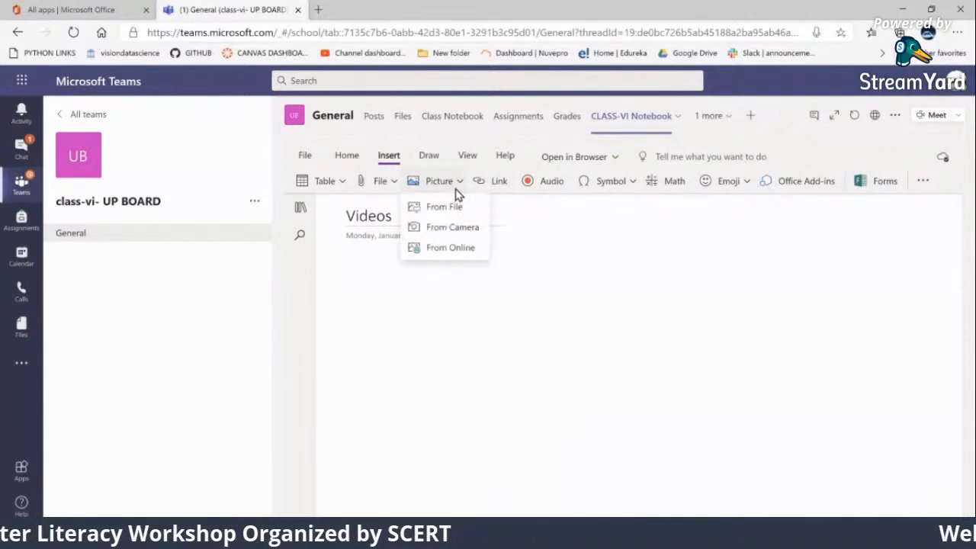
{"action": "left_click", "coordinate": [447, 252]}
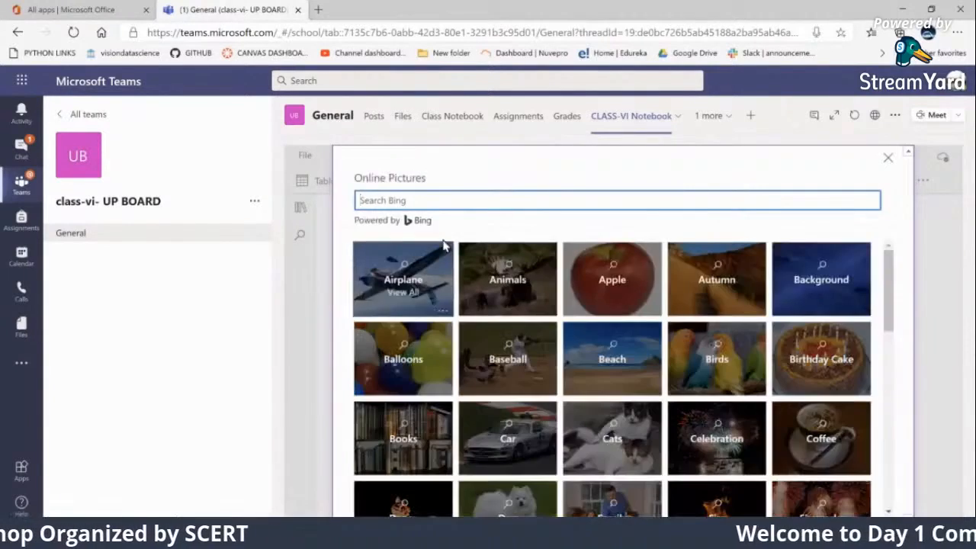
{"action": "left_click", "coordinate": [888, 157]}
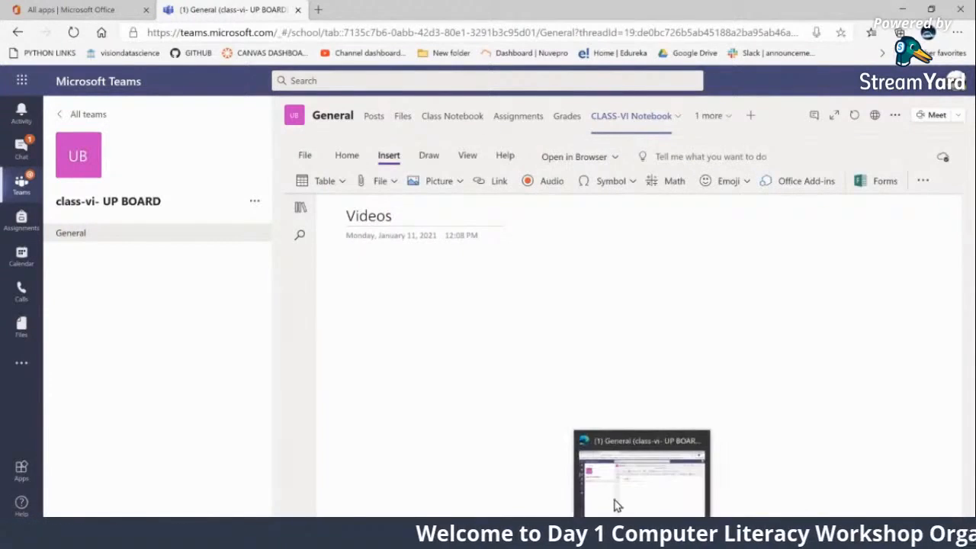
Search the web for "rhymes" in a new browser tab
{"action": "left_click", "coordinate": [318, 9]}
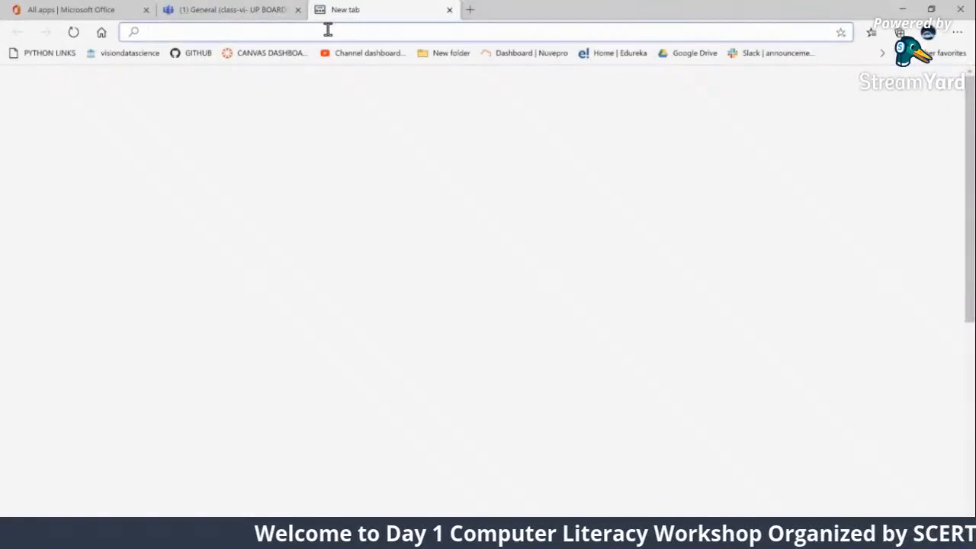
{"action": "type", "text": "ph"}
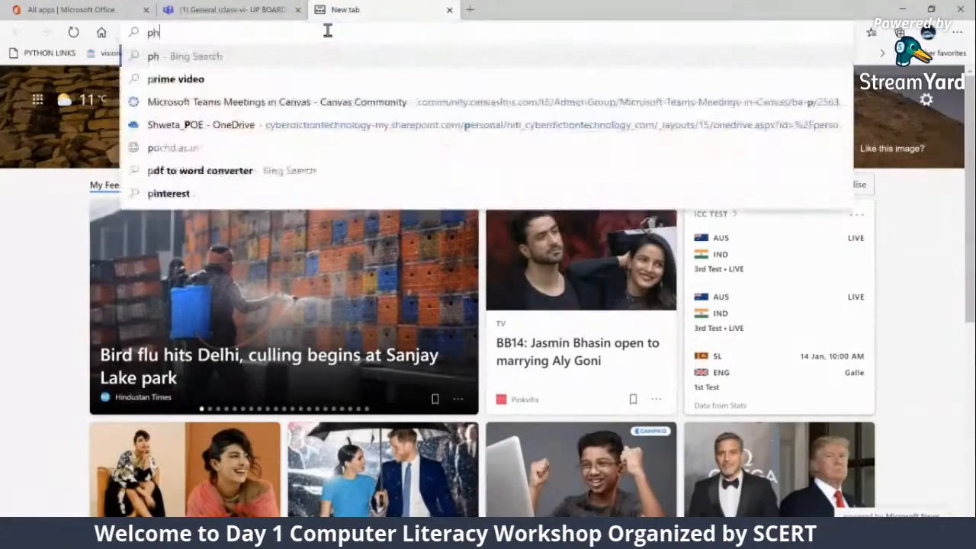
{"action": "type", "text": "otosynthe"}
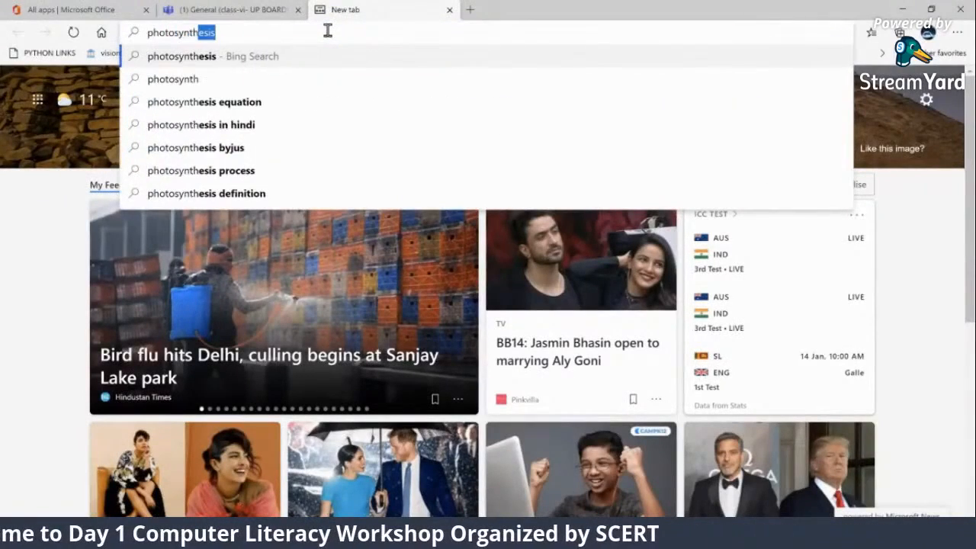
{"action": "key", "text": "BackSpace"}
{"action": "key", "text": "BackSpace"}
{"action": "key", "text": "BackSpace"}
{"action": "key", "text": "BackSpace"}
{"action": "key", "text": "BackSpace"}
{"action": "key", "text": "BackSpace"}
{"action": "key", "text": "BackSpace"}
{"action": "key", "text": "BackSpace"}
{"action": "key", "text": "BackSpace"}
{"action": "key", "text": "BackSpace"}
{"action": "key", "text": "BackSpace"}
{"action": "key", "text": "BackSpace"}
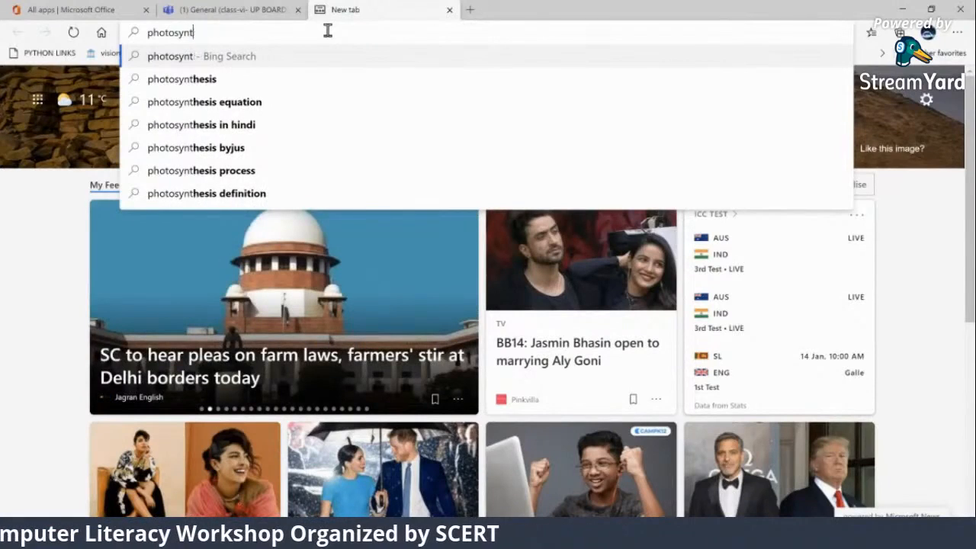
{"action": "type", "text": "rh"}
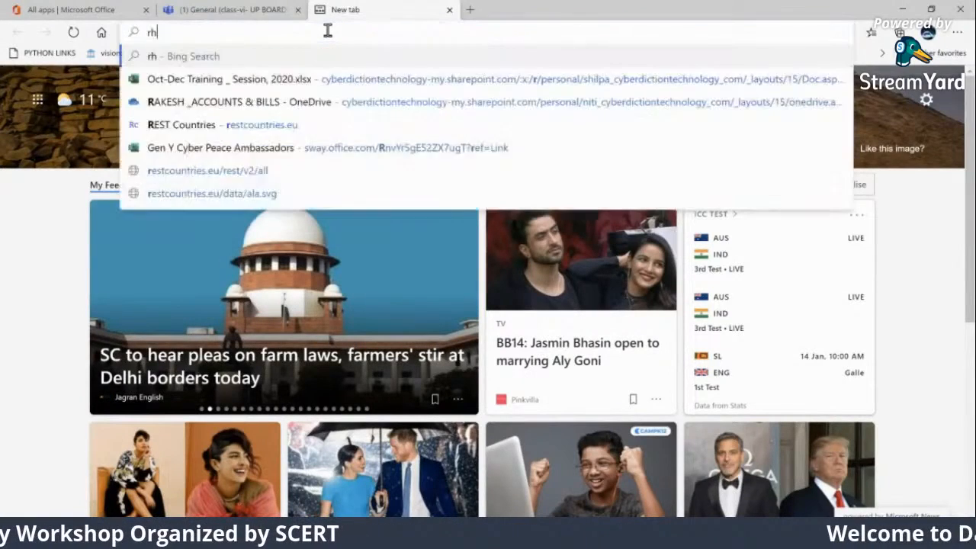
{"action": "type", "text": "ymes"}
{"action": "key", "text": "Return"}
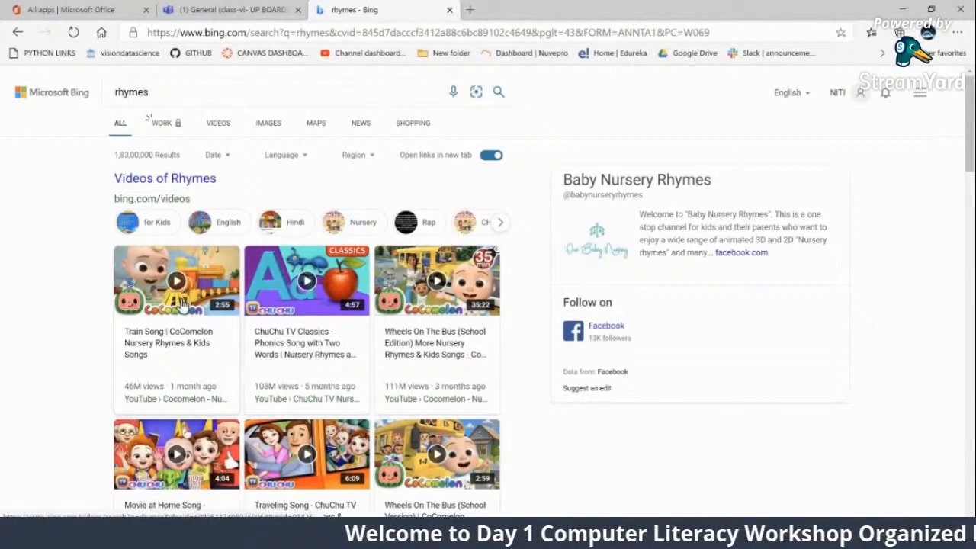
Copy the link of the "Train Song | CoComelon Nursery Rhymes & Kids Songs" video and embed it on the notebook's Videos page
{"action": "mouse_move", "coordinate": [180, 314]}
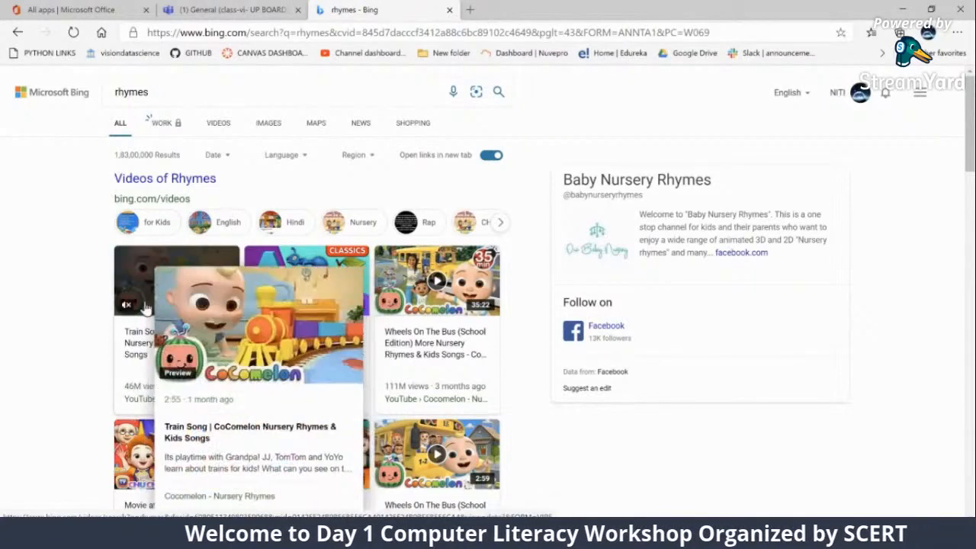
{"action": "left_click", "coordinate": [145, 307]}
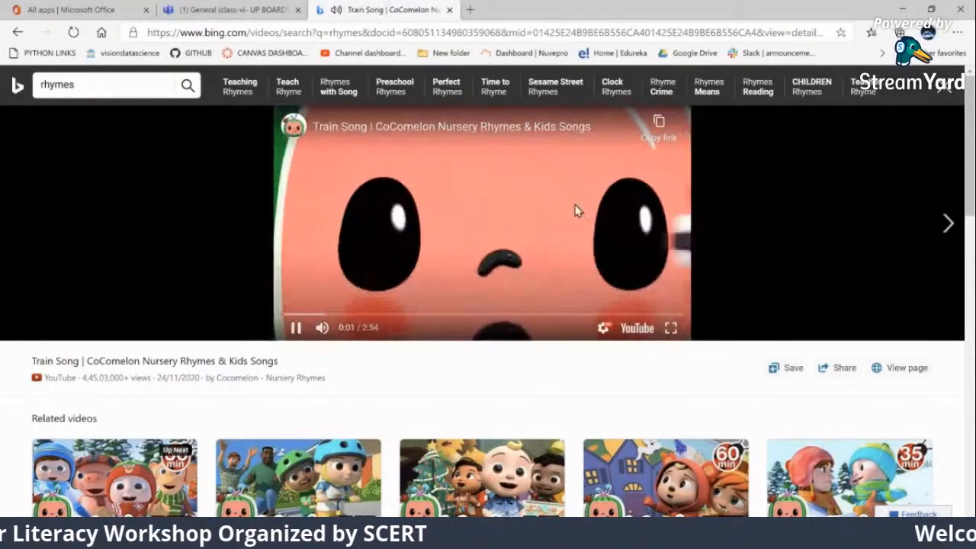
{"action": "left_click", "coordinate": [641, 175]}
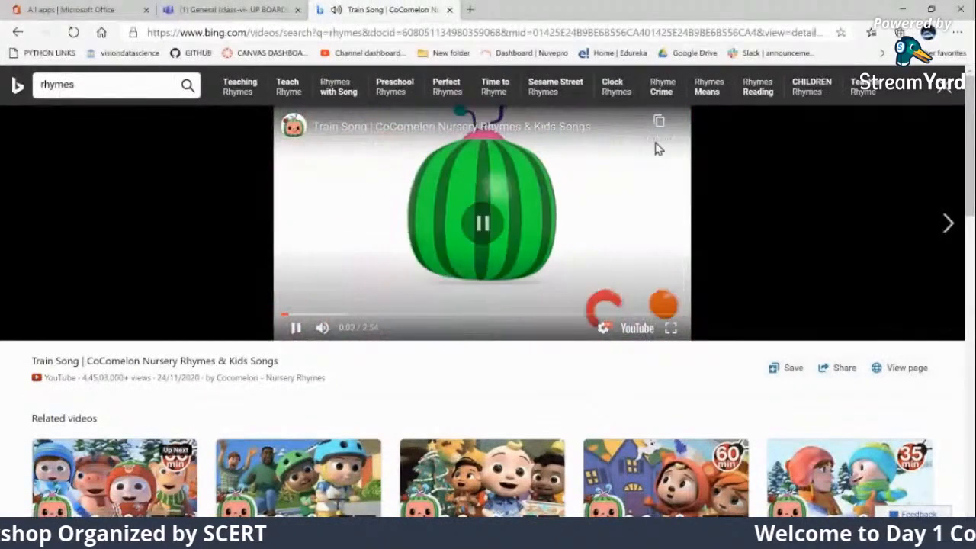
{"action": "left_click", "coordinate": [659, 124]}
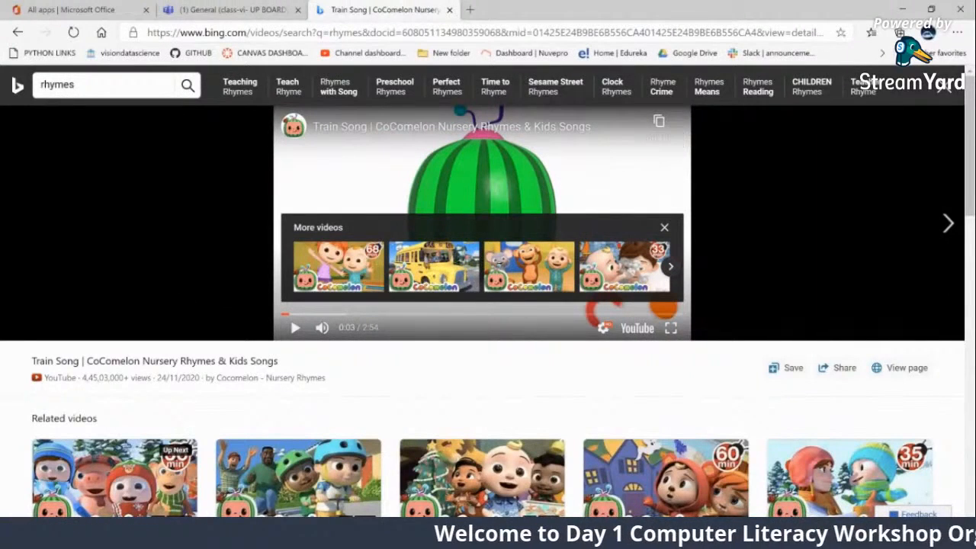
{"action": "left_click", "coordinate": [261, 11]}
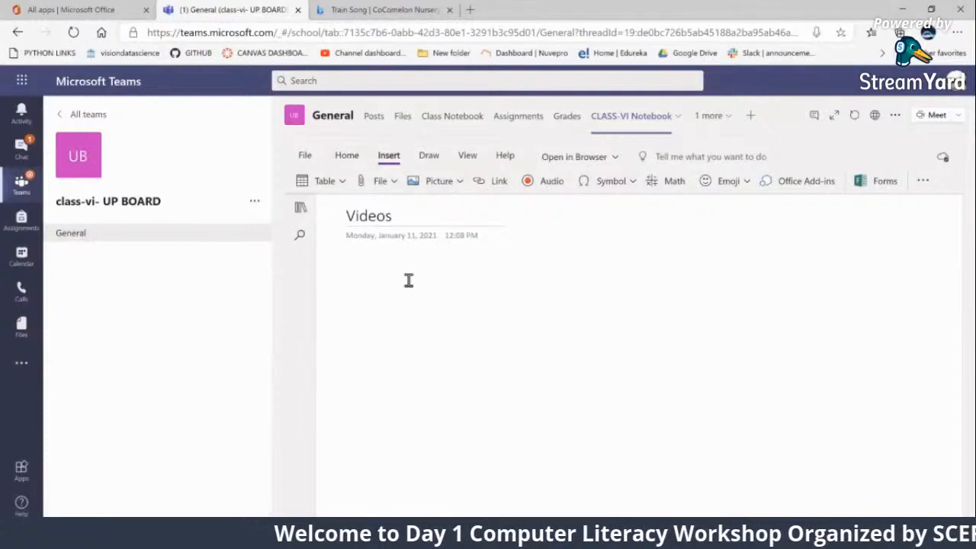
{"action": "key", "text": "ctrl+v"}
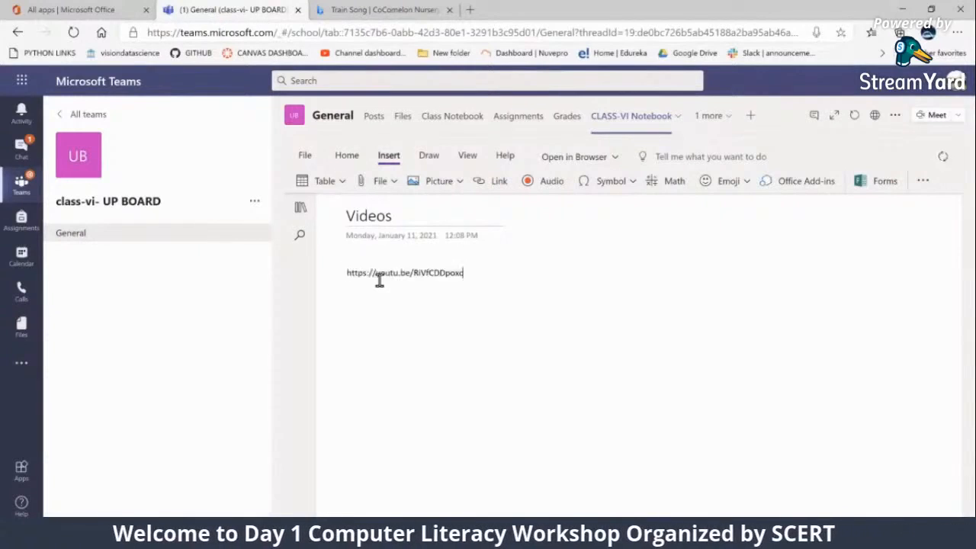
{"action": "key", "text": "Return"}
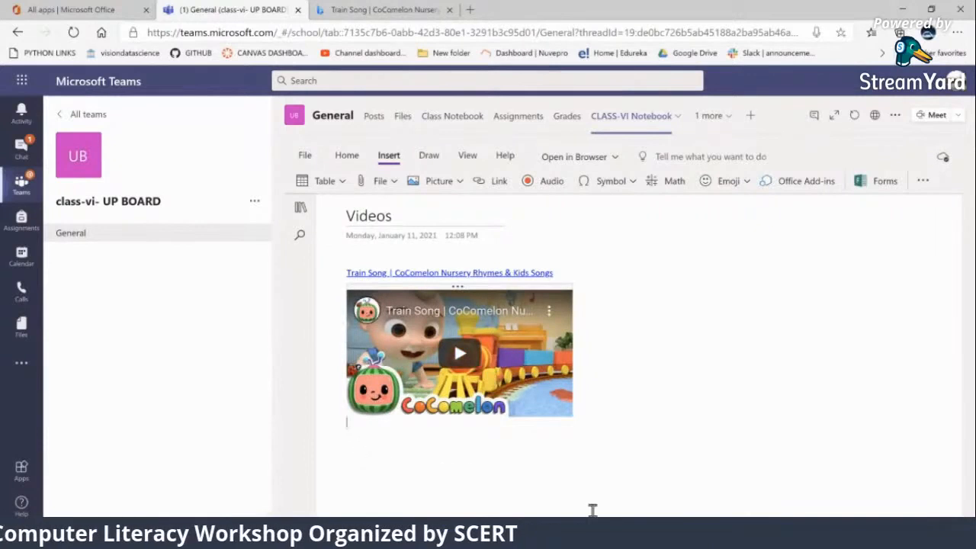
Copy the link of the related "Winter Show And Tell At School" video, close the search tab and embed it below the Train Song video
{"action": "left_click", "coordinate": [408, 10]}
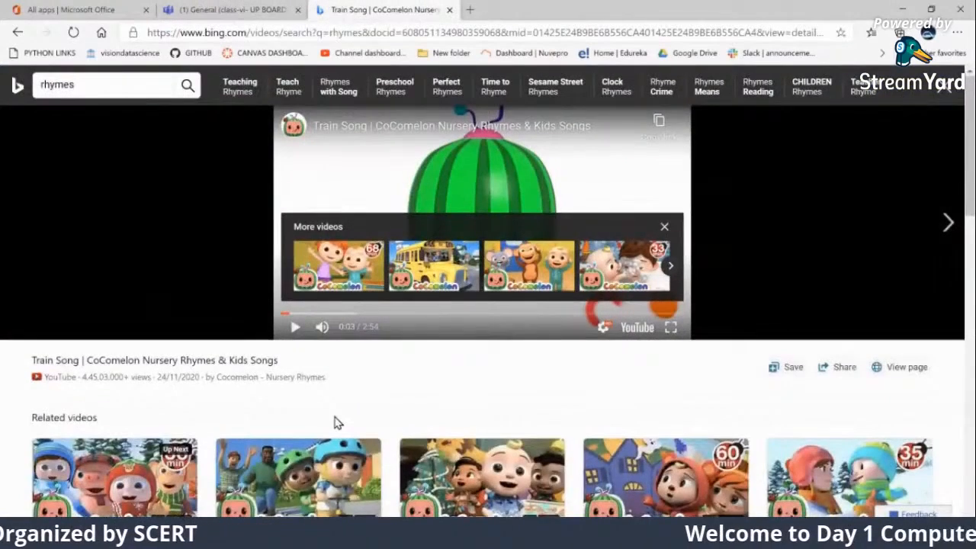
{"action": "scroll", "coordinate": [432, 434], "scroll_direction": "down", "scroll_amount": 3}
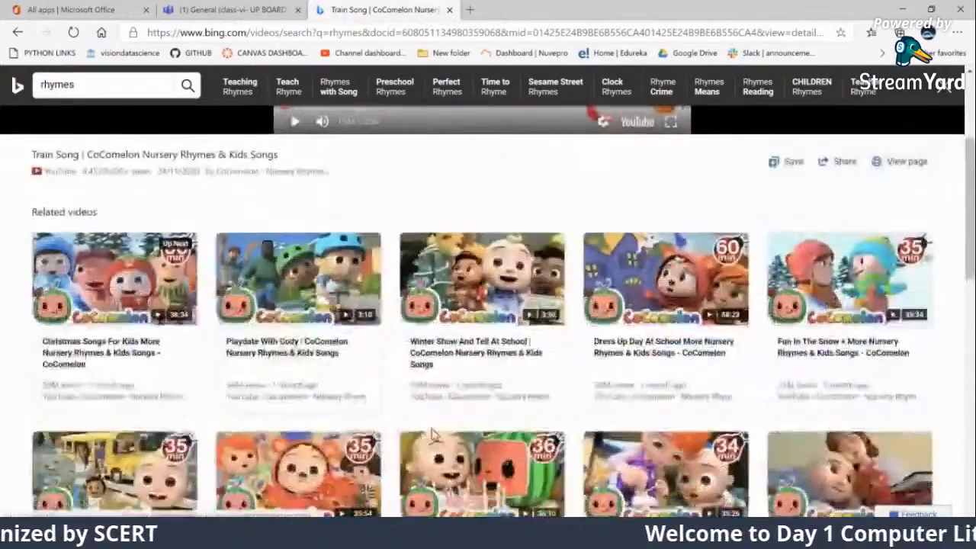
{"action": "left_click", "coordinate": [503, 344]}
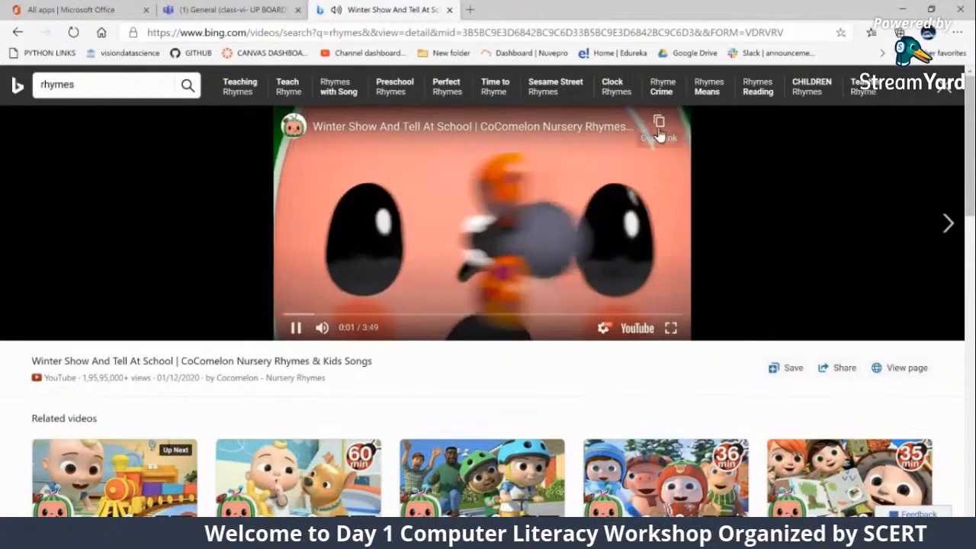
{"action": "left_click", "coordinate": [660, 124]}
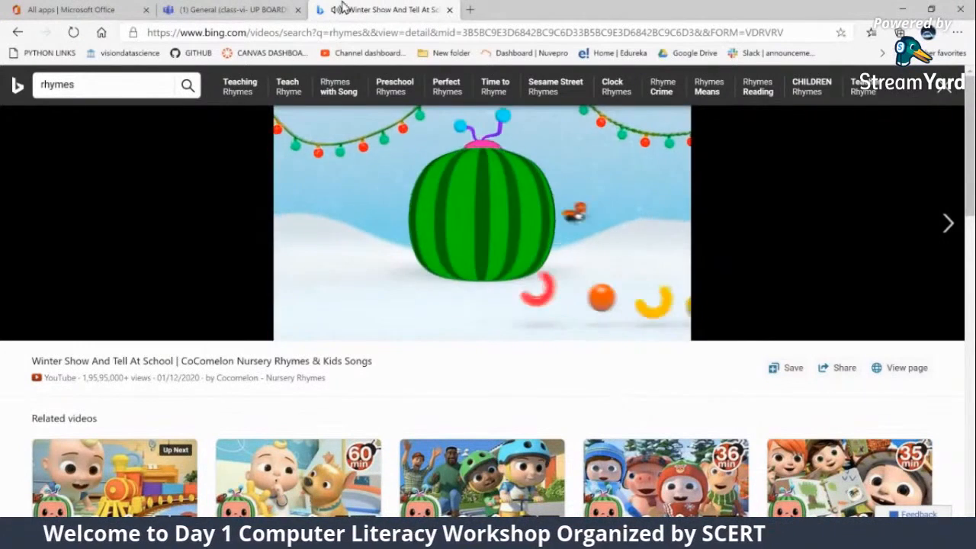
{"action": "left_click", "coordinate": [449, 10]}
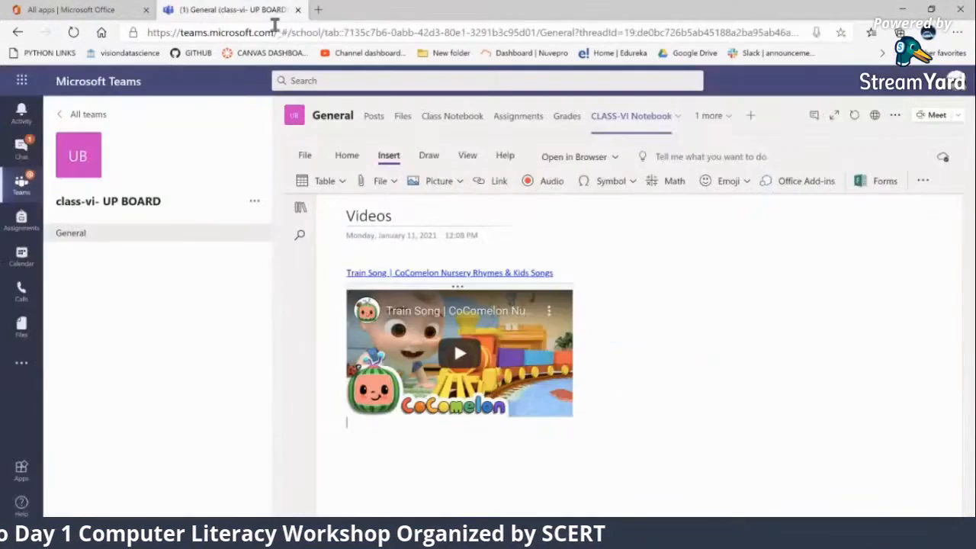
{"action": "left_click", "coordinate": [434, 474]}
{"action": "key", "text": "ctrl+v"}
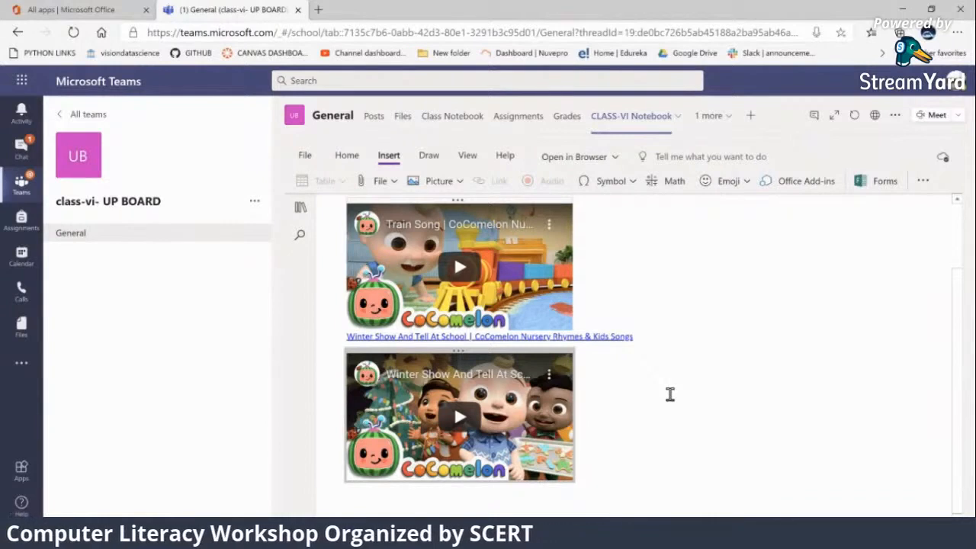
Review both embedded videos on the Videos page, and play the Train Song video briefly before pausing it
{"action": "scroll", "coordinate": [671, 400], "scroll_direction": "up", "scroll_amount": 1}
{"action": "scroll", "coordinate": [381, 252], "scroll_direction": "up", "scroll_amount": 1}
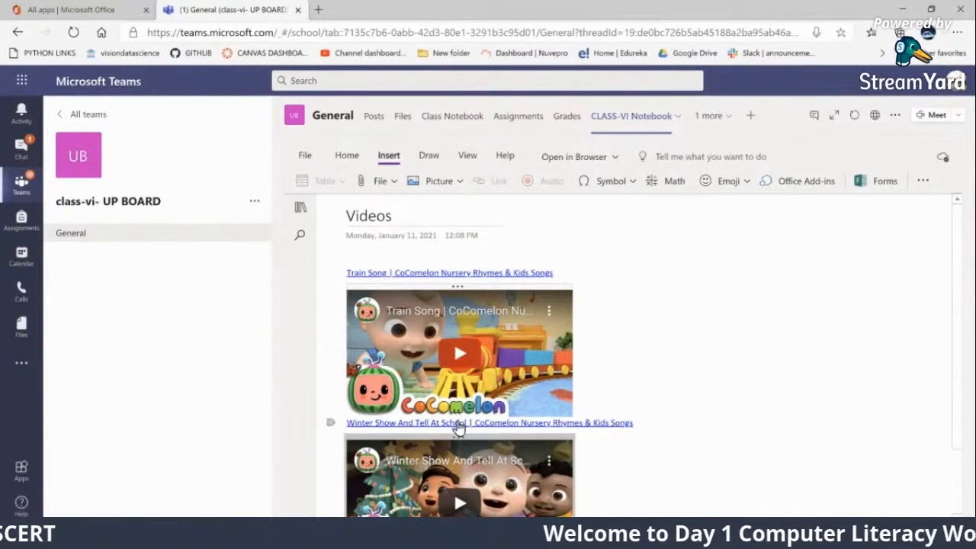
{"action": "scroll", "coordinate": [457, 425], "scroll_direction": "down", "scroll_amount": 2}
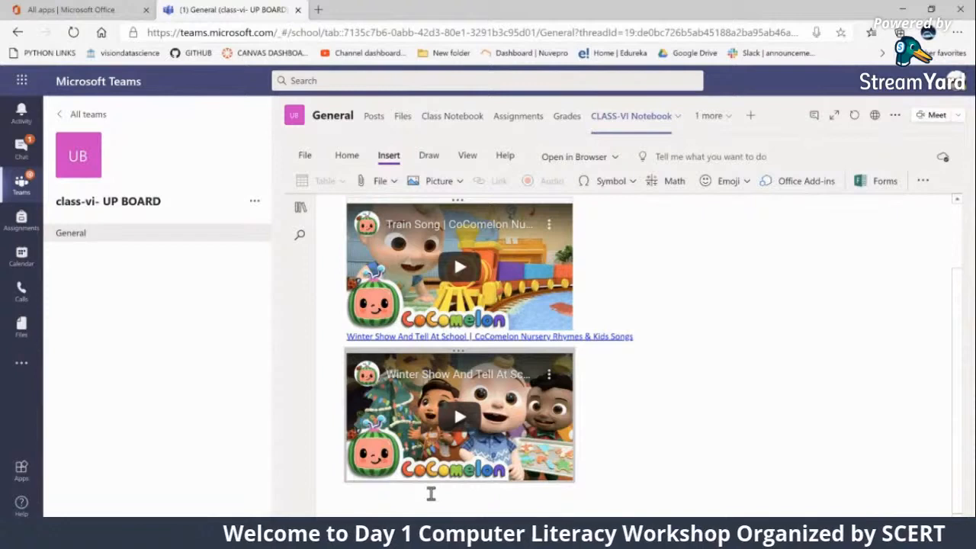
{"action": "scroll", "coordinate": [431, 494], "scroll_direction": "up", "scroll_amount": 2}
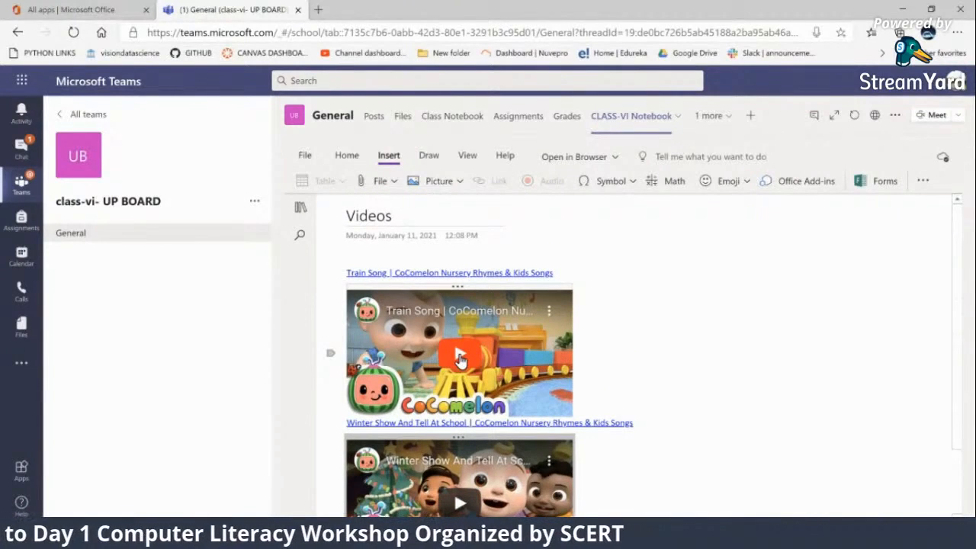
{"action": "left_click", "coordinate": [460, 358]}
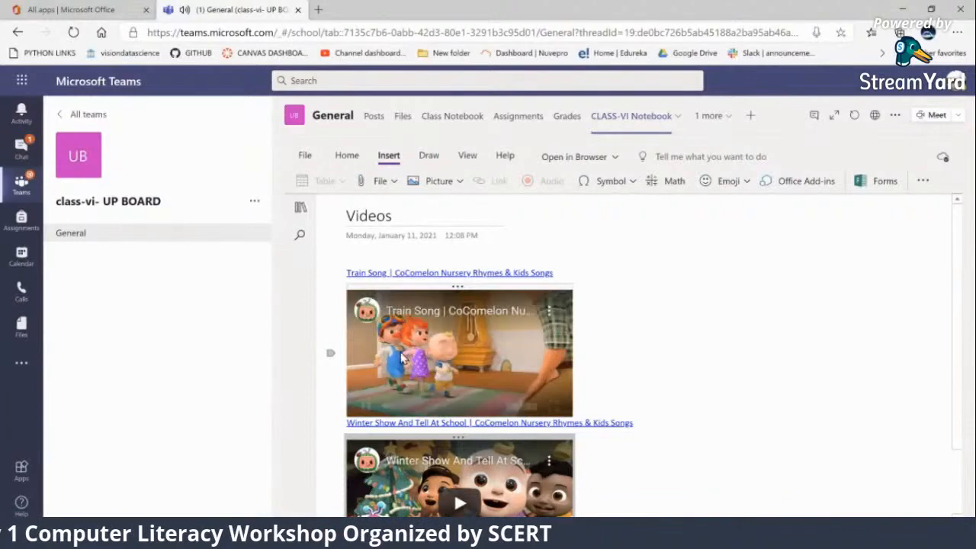
{"action": "left_click", "coordinate": [439, 374]}
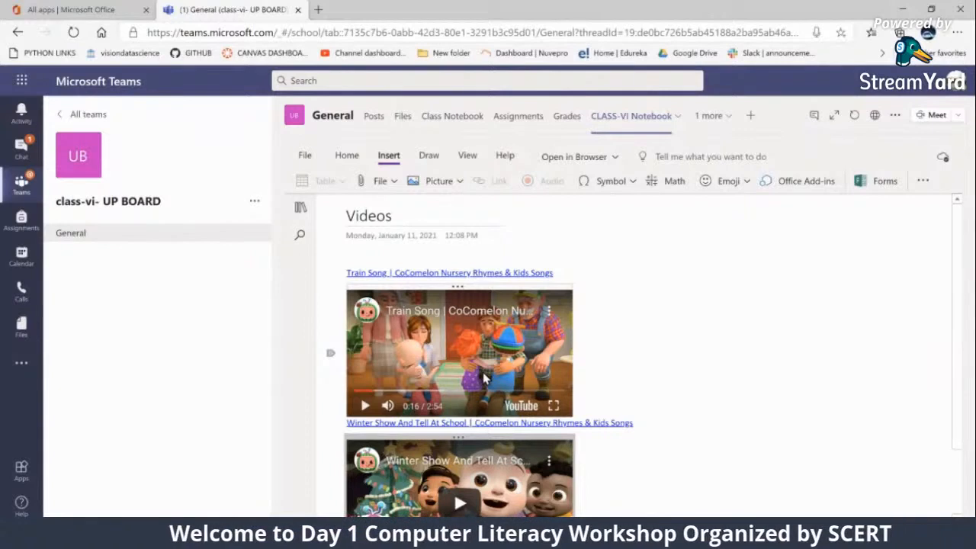
Record an audio clip on the Videos page between the Train Song link and its video, and stop the recording
{"action": "left_click", "coordinate": [645, 282]}
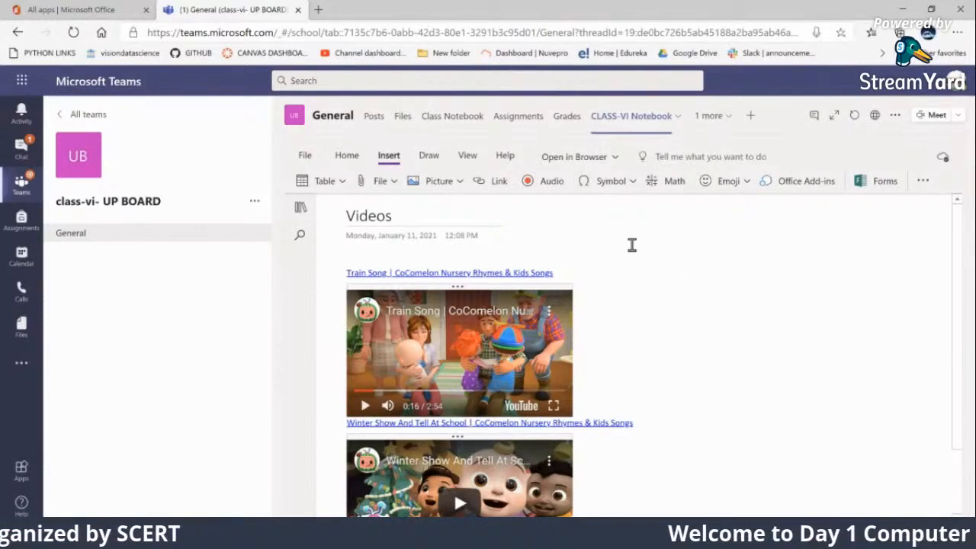
{"action": "left_click", "coordinate": [545, 187]}
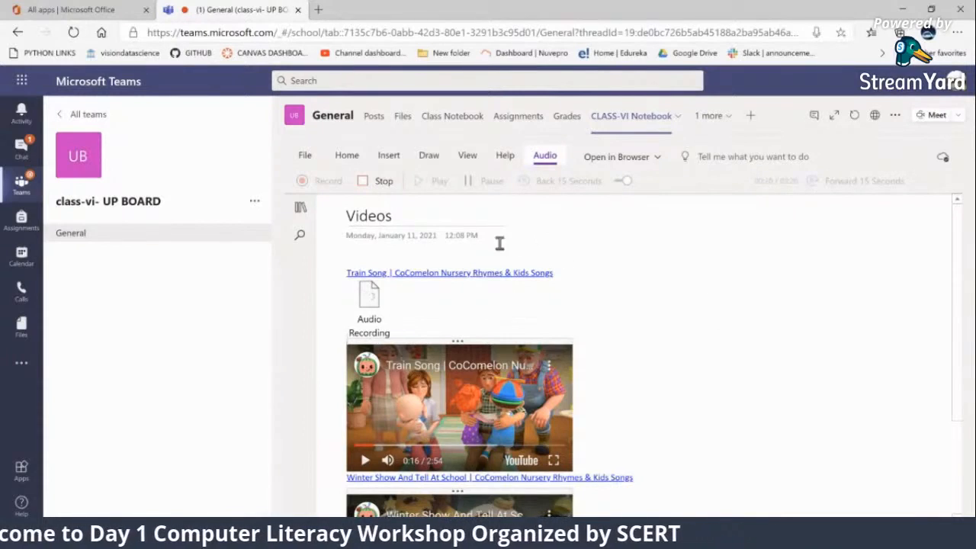
{"action": "left_click", "coordinate": [381, 183]}
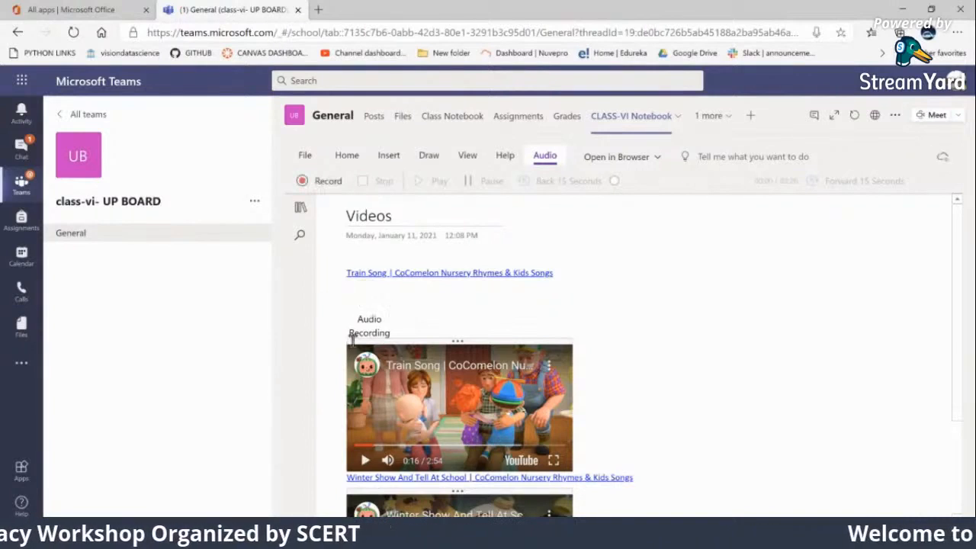
Select the audio recording on the Videos page and play it back
{"action": "left_click", "coordinate": [369, 300]}
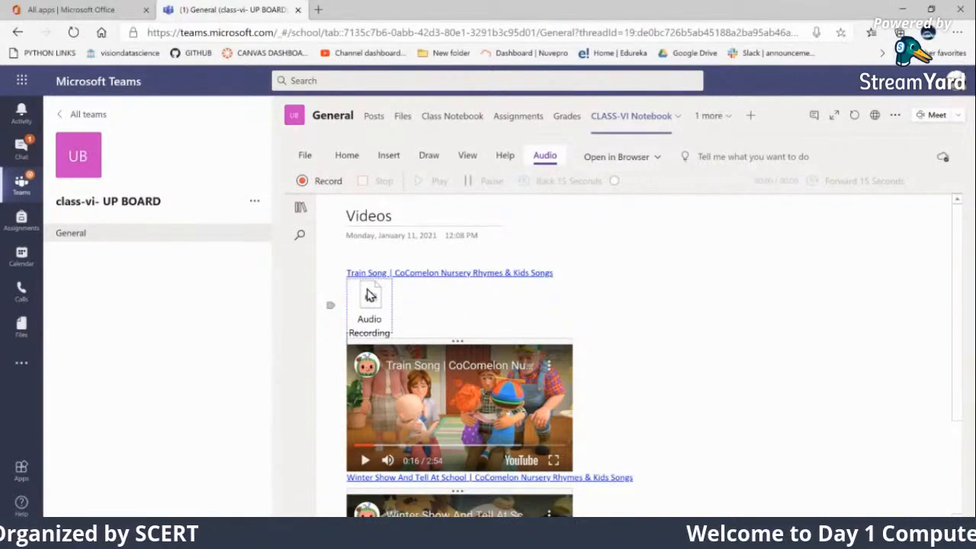
{"action": "scroll", "coordinate": [473, 305], "scroll_direction": "down", "scroll_amount": 2}
{"action": "scroll", "coordinate": [643, 338], "scroll_direction": "up", "scroll_amount": 2}
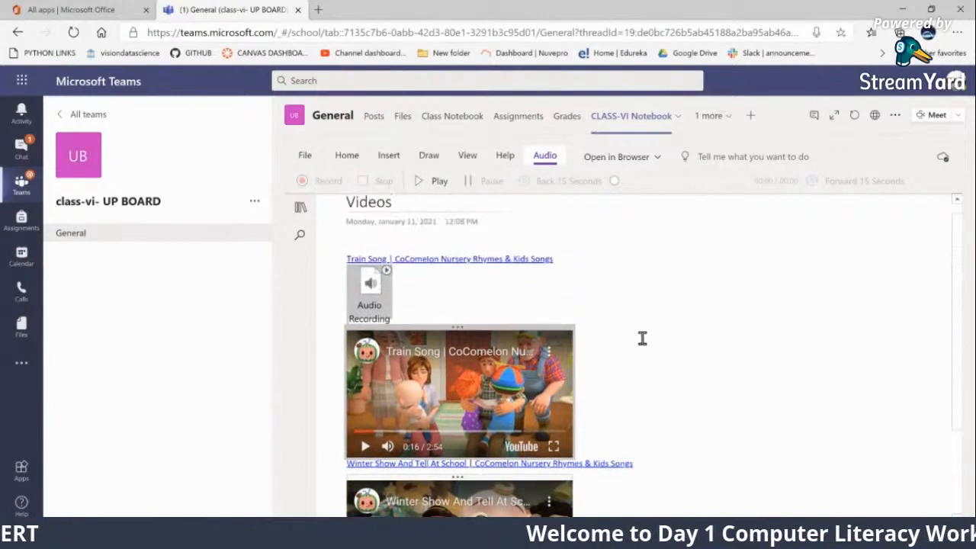
{"action": "left_click", "coordinate": [441, 185]}
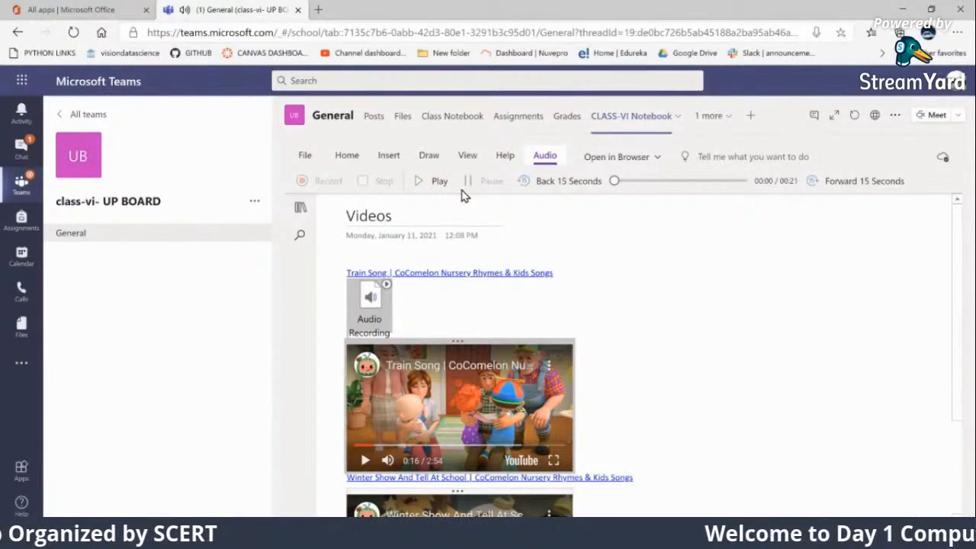
{"action": "scroll", "coordinate": [752, 300], "scroll_direction": "down", "scroll_amount": 1}
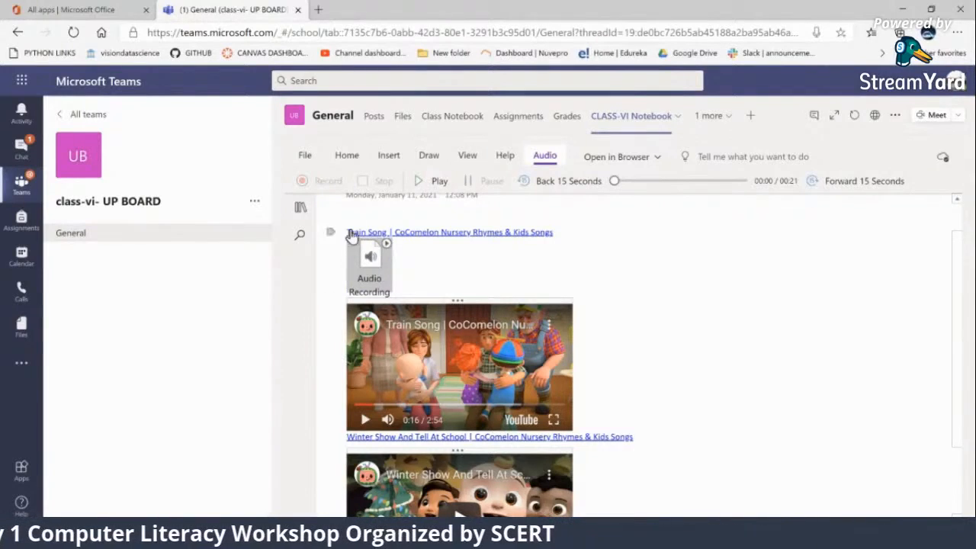
Go through the Notes and Activities pages to the Project page, place the cursor in its body and hide the page list
{"action": "left_click", "coordinate": [300, 208]}
{"action": "left_click", "coordinate": [345, 262]}
{"action": "left_click", "coordinate": [341, 282]}
{"action": "left_click", "coordinate": [340, 305]}
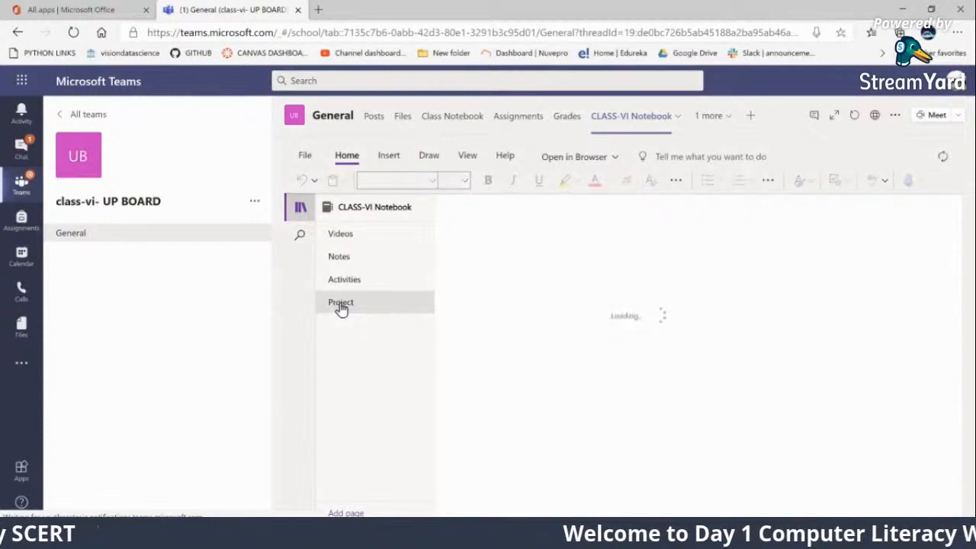
{"action": "left_click", "coordinate": [392, 158]}
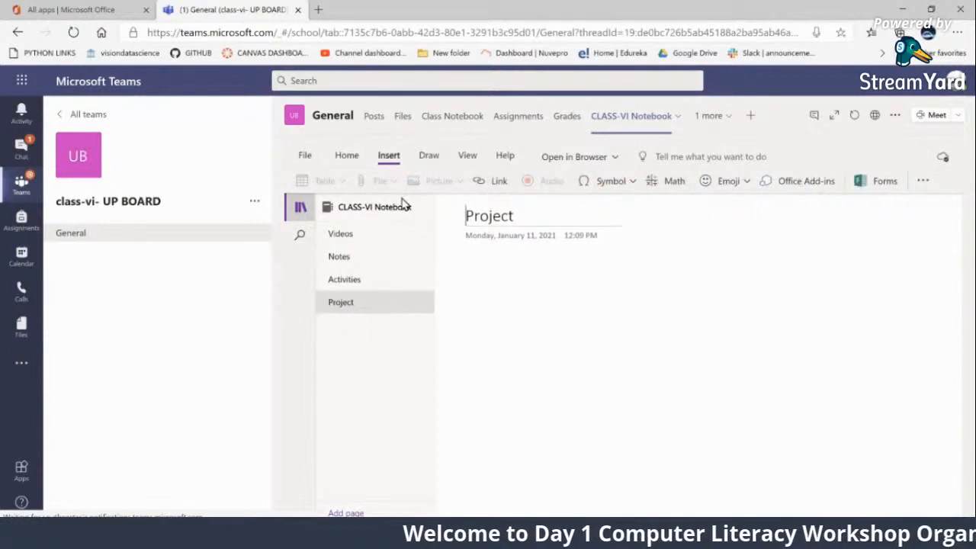
{"action": "left_click", "coordinate": [487, 287]}
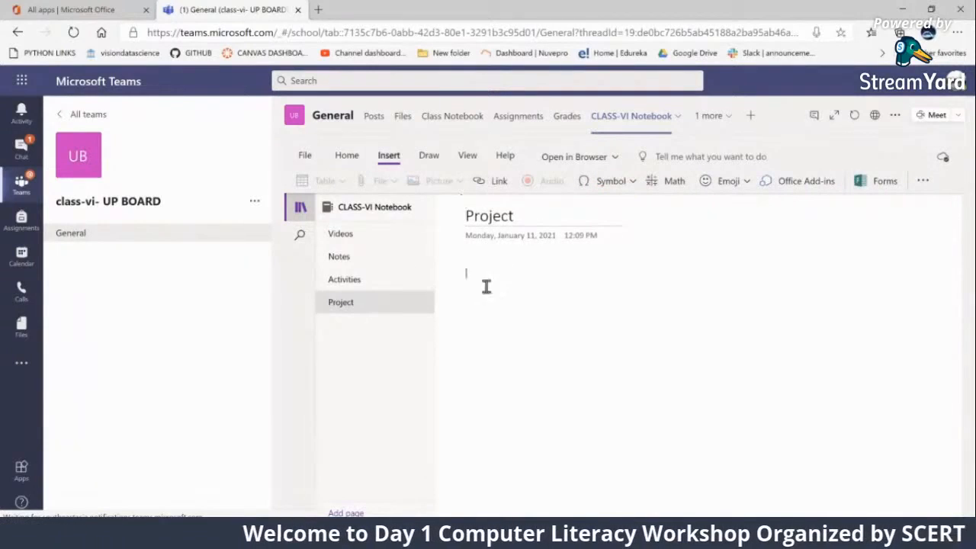
{"action": "left_click", "coordinate": [472, 189]}
{"action": "left_click", "coordinate": [699, 274]}
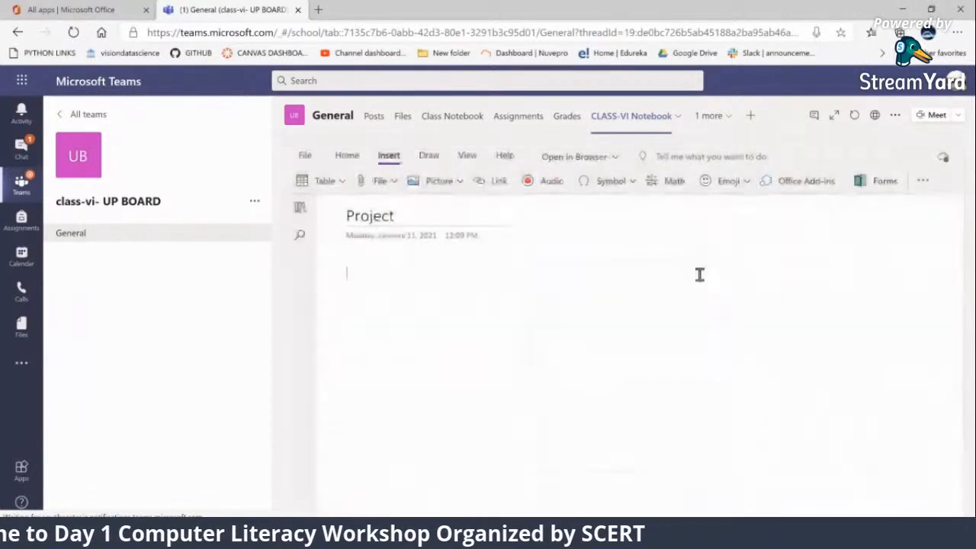
Try to insert a picture from the camera on the Project page
{"action": "left_click", "coordinate": [460, 183]}
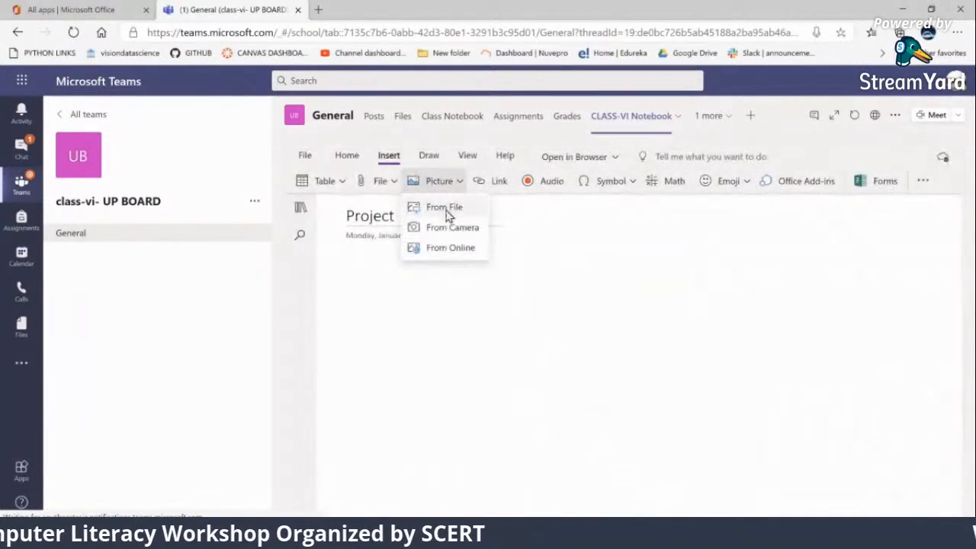
{"action": "left_click", "coordinate": [438, 229]}
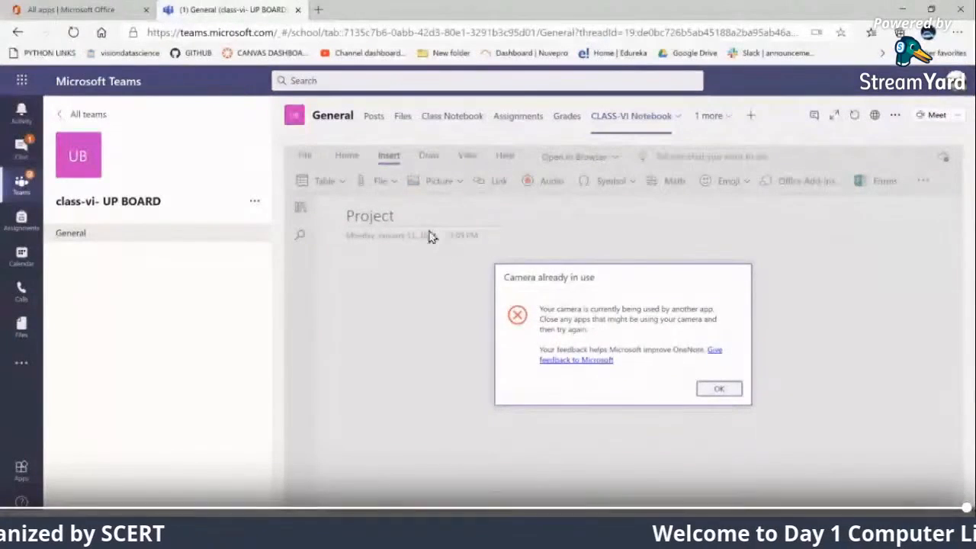
{"action": "left_click", "coordinate": [732, 396]}
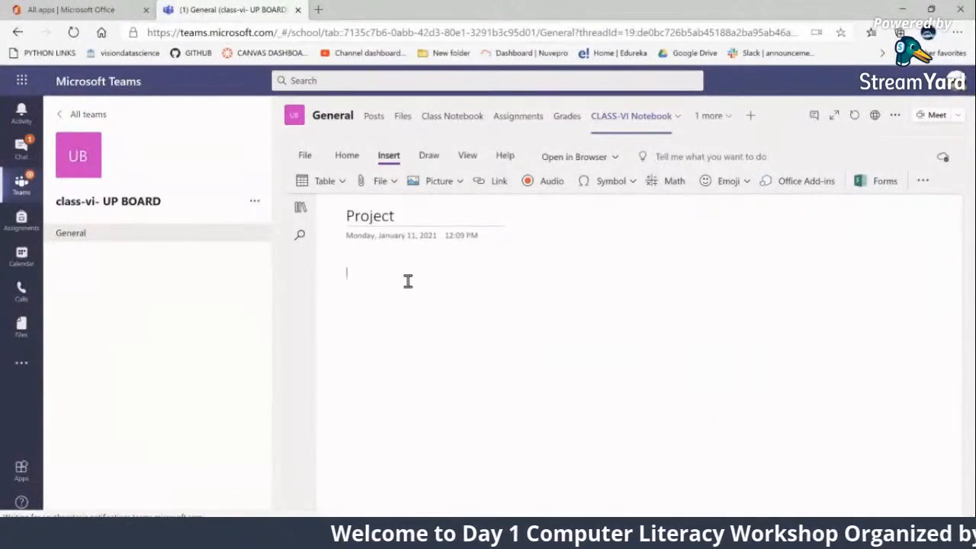
Insert the online picture of lit "happy birthday" candles on the Project page and enlarge it to about 1.5 times its inserted width
{"action": "left_click", "coordinate": [460, 183]}
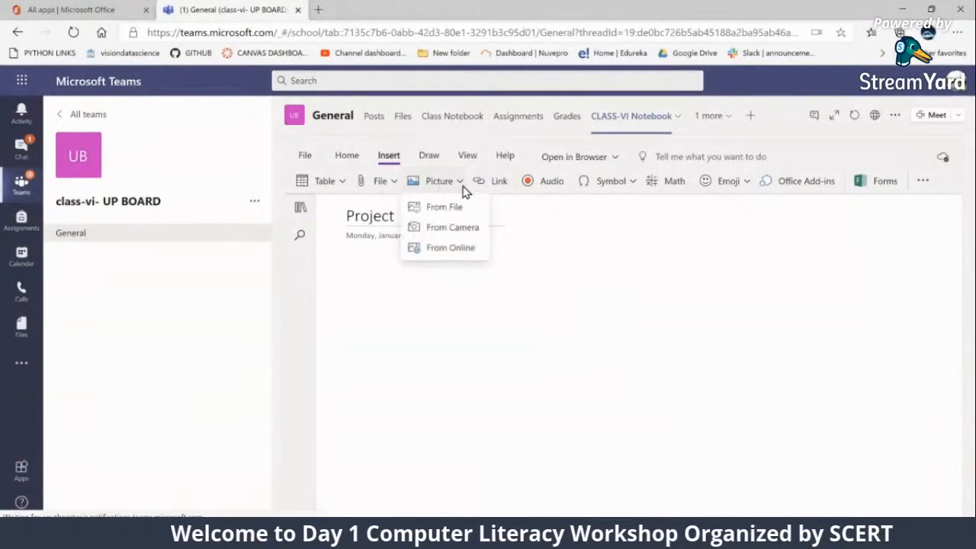
{"action": "left_click", "coordinate": [458, 250]}
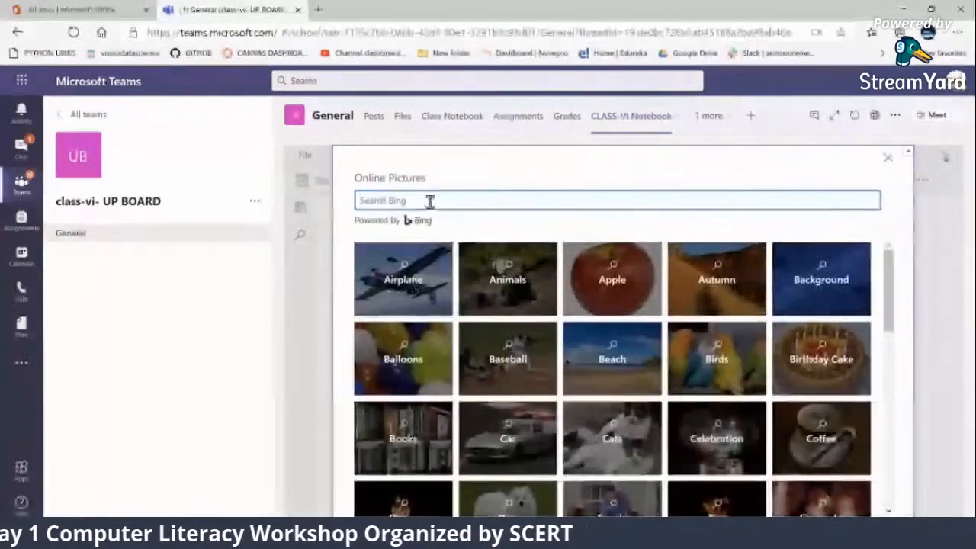
{"action": "type", "text": "n"}
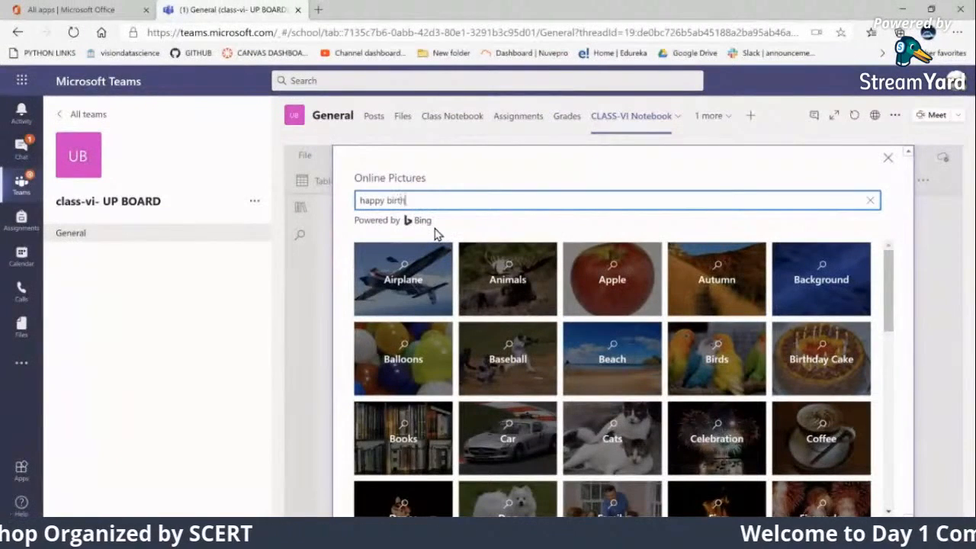
{"action": "type", "text": "appy birthday"}
{"action": "key", "text": "Return"}
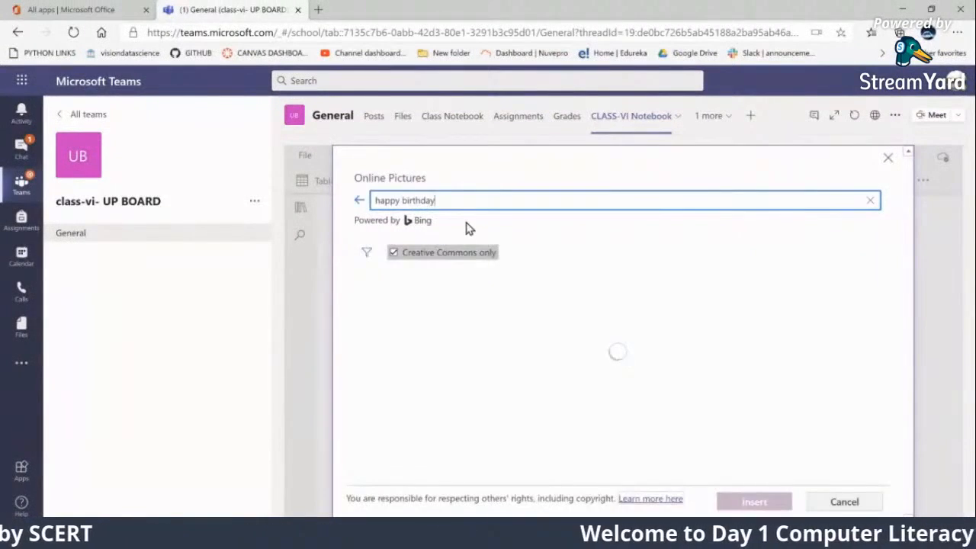
{"action": "left_click", "coordinate": [492, 335]}
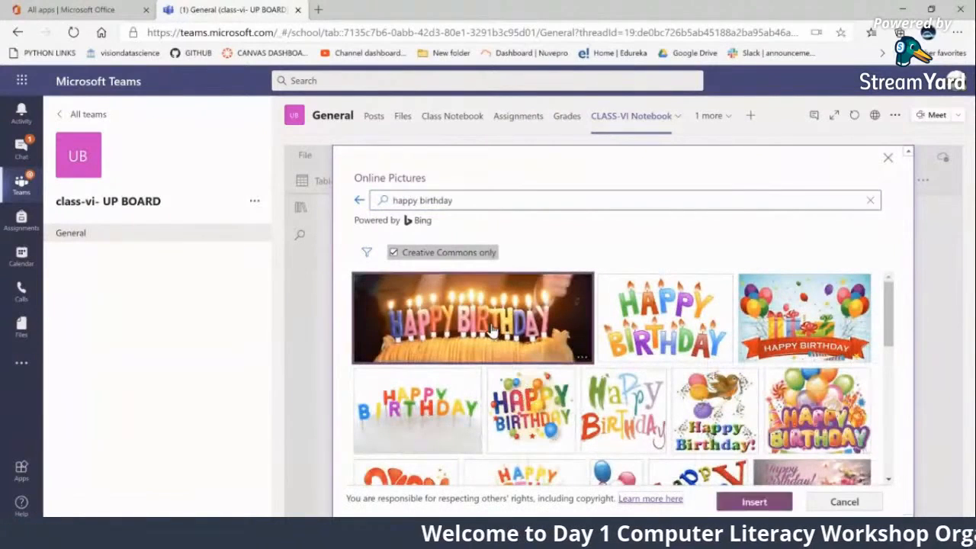
{"action": "left_click", "coordinate": [754, 503]}
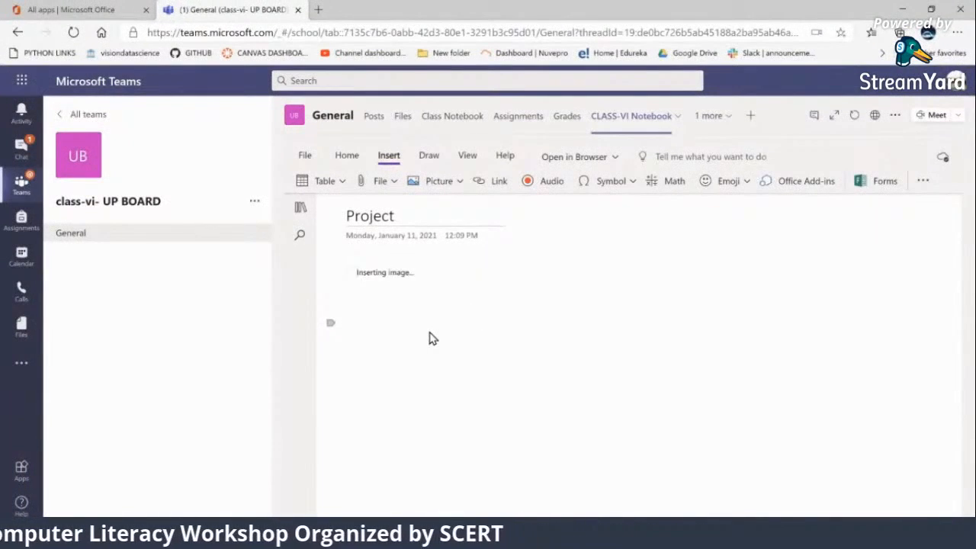
{"action": "left_click", "coordinate": [544, 328]}
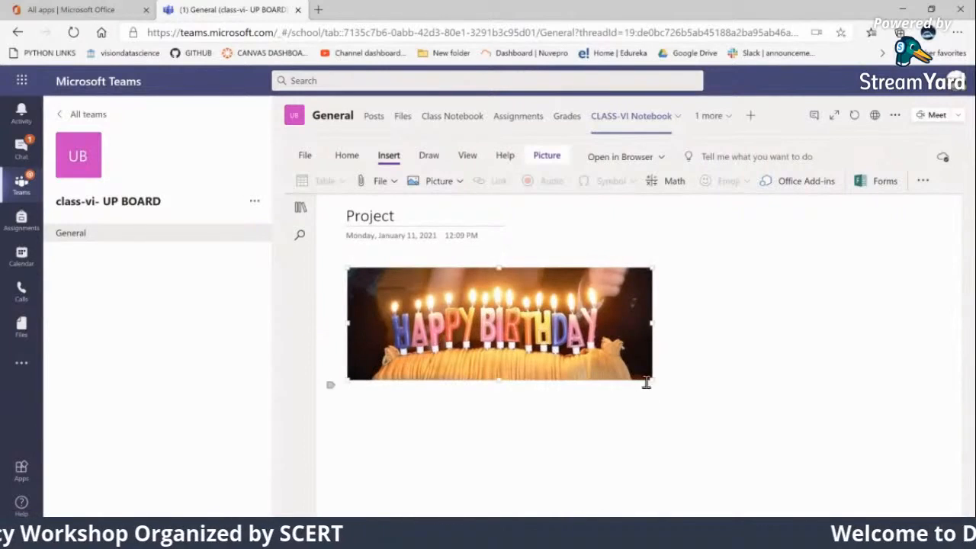
{"action": "left_click_drag", "start_coordinate": [649, 382], "coordinate": [805, 437]}
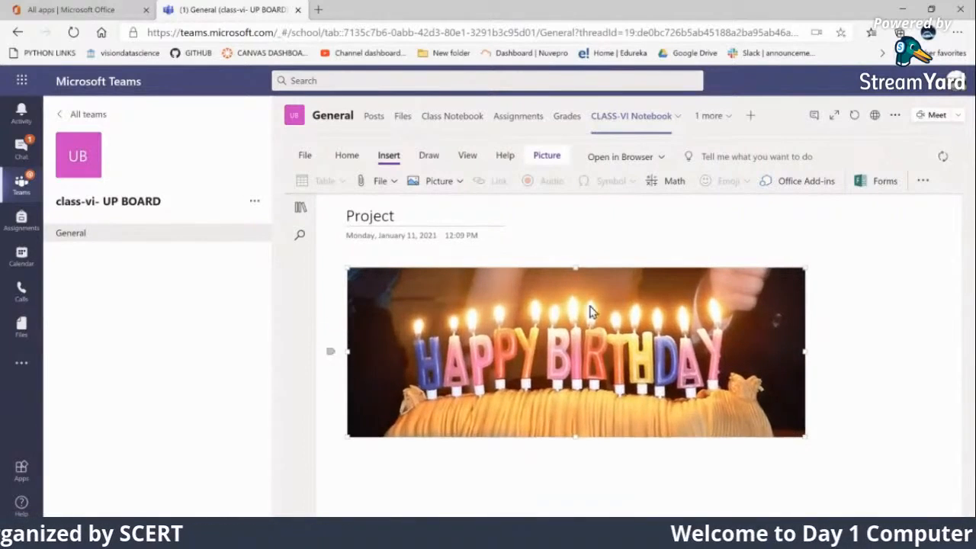
Add a new page after Project in the class notebook and title it Geography
{"action": "left_click", "coordinate": [300, 211]}
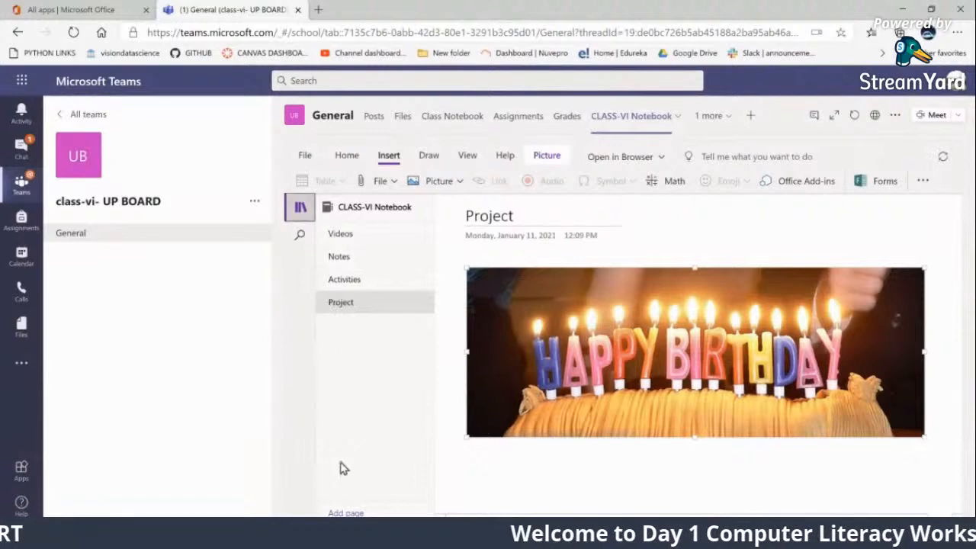
{"action": "left_click", "coordinate": [425, 331]}
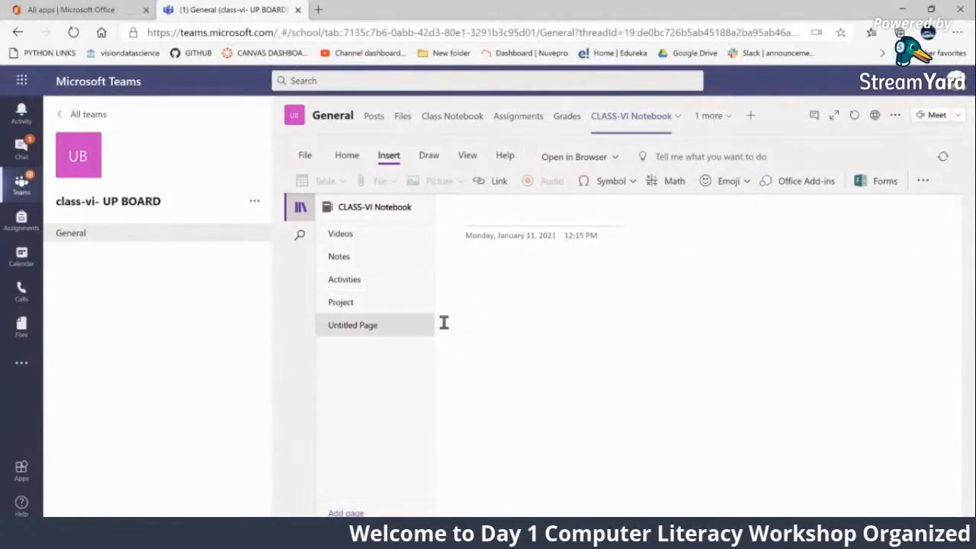
{"action": "left_click", "coordinate": [505, 218]}
{"action": "type", "text": "Geography"}
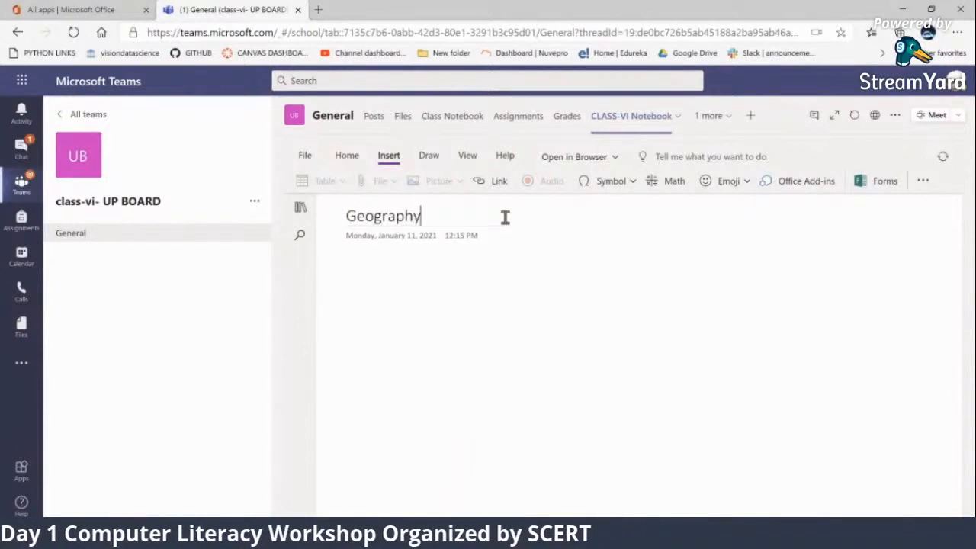
{"action": "key", "text": "Return"}
Search online pictures for "india map" and insert the pale map with the southern states in orange on the Geography page
{"action": "left_click", "coordinate": [448, 184]}
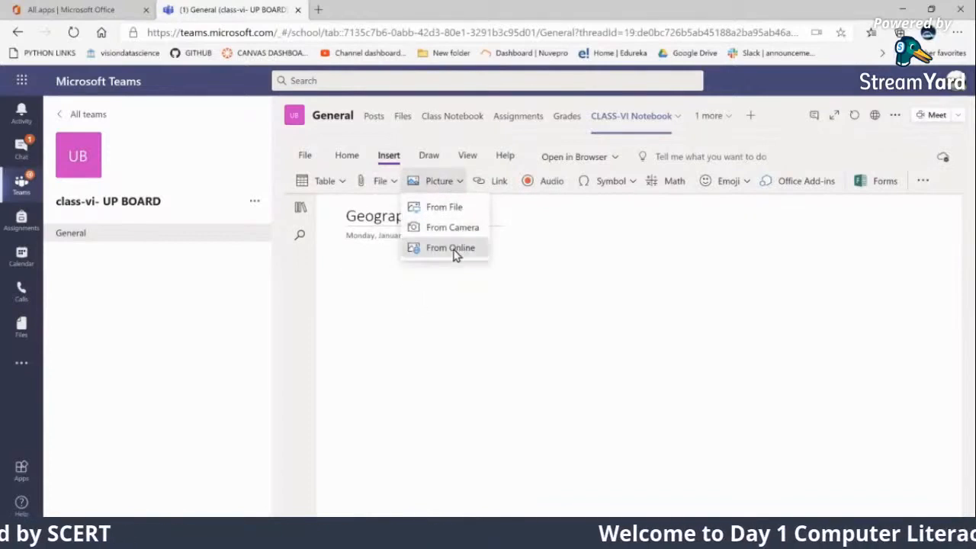
{"action": "left_click", "coordinate": [462, 247]}
{"action": "left_click", "coordinate": [440, 205]}
{"action": "type", "text": "india m"}
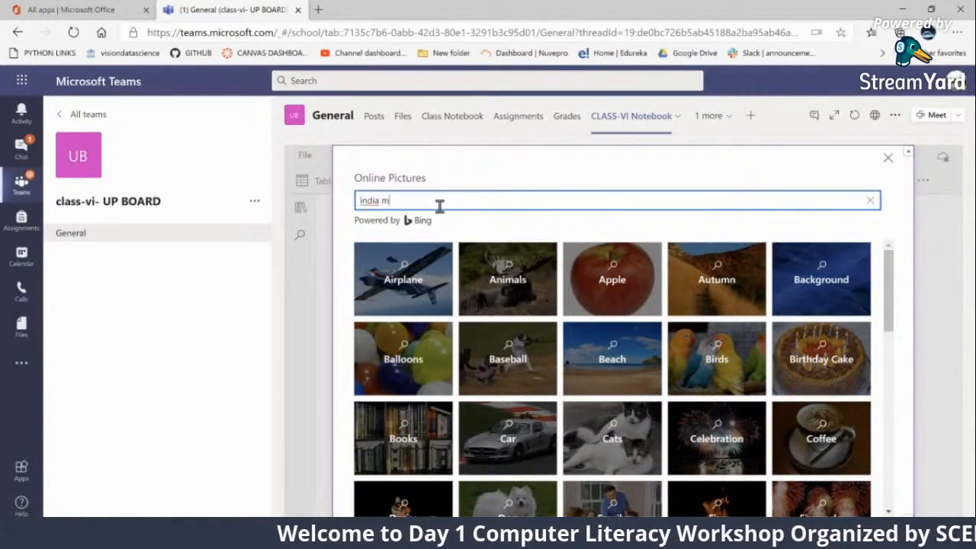
{"action": "key", "text": "Return"}
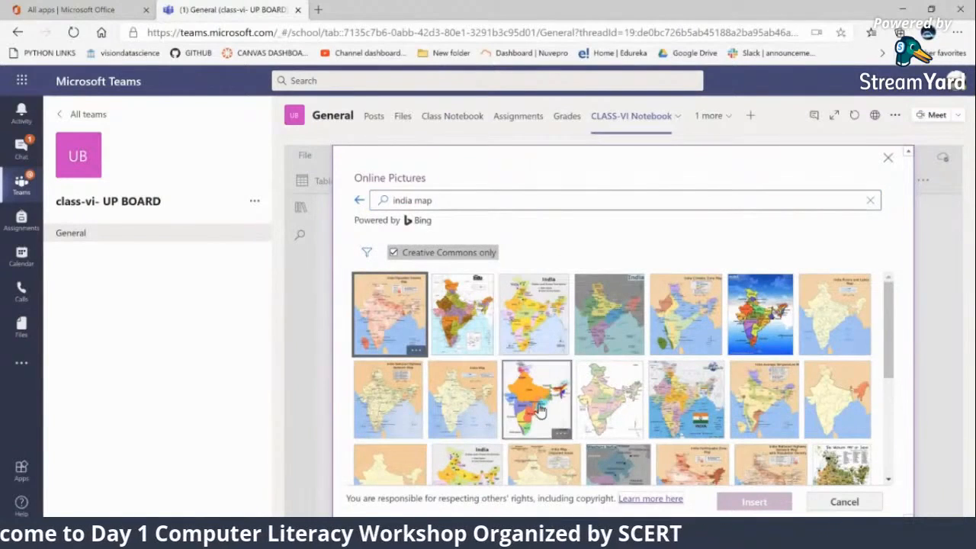
{"action": "scroll", "coordinate": [538, 414], "scroll_direction": "down", "scroll_amount": 2}
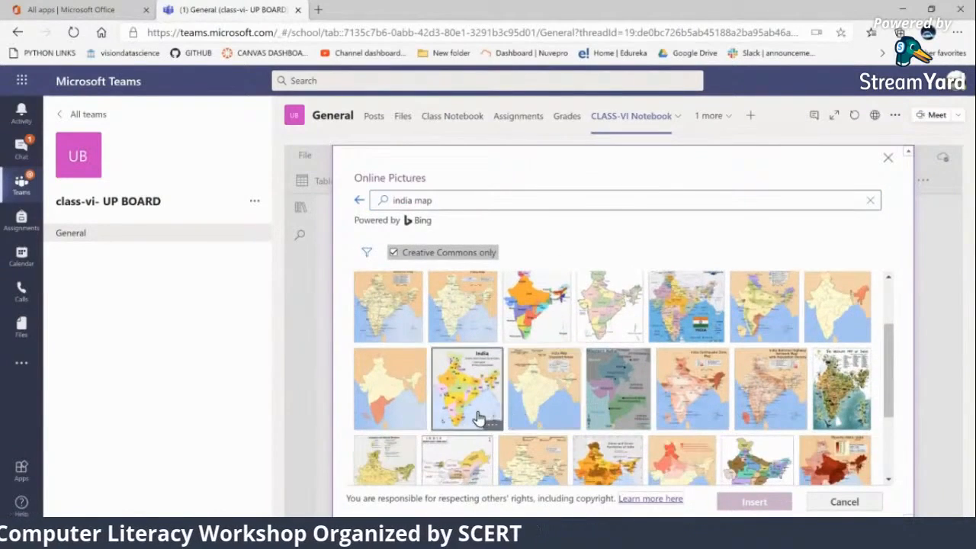
{"action": "left_click", "coordinate": [370, 395]}
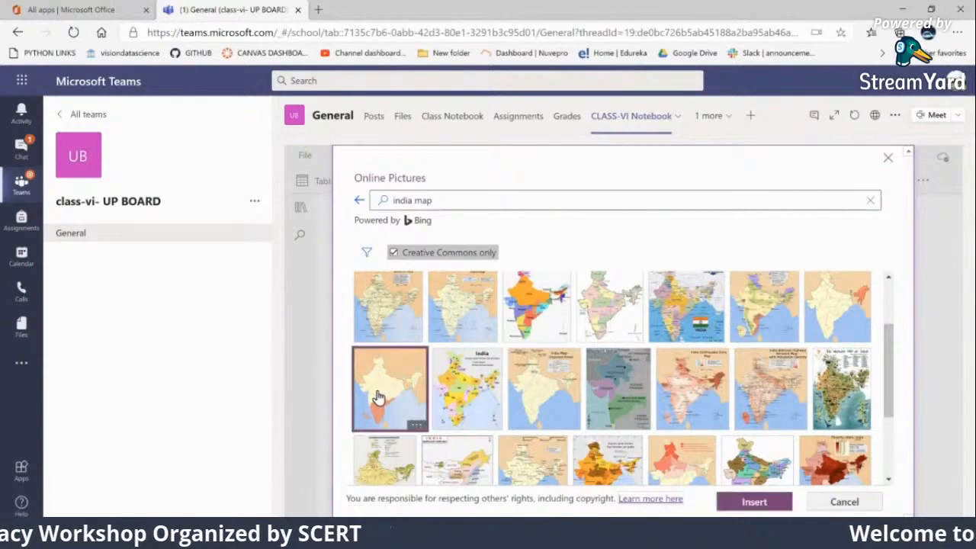
{"action": "left_click", "coordinate": [741, 505]}
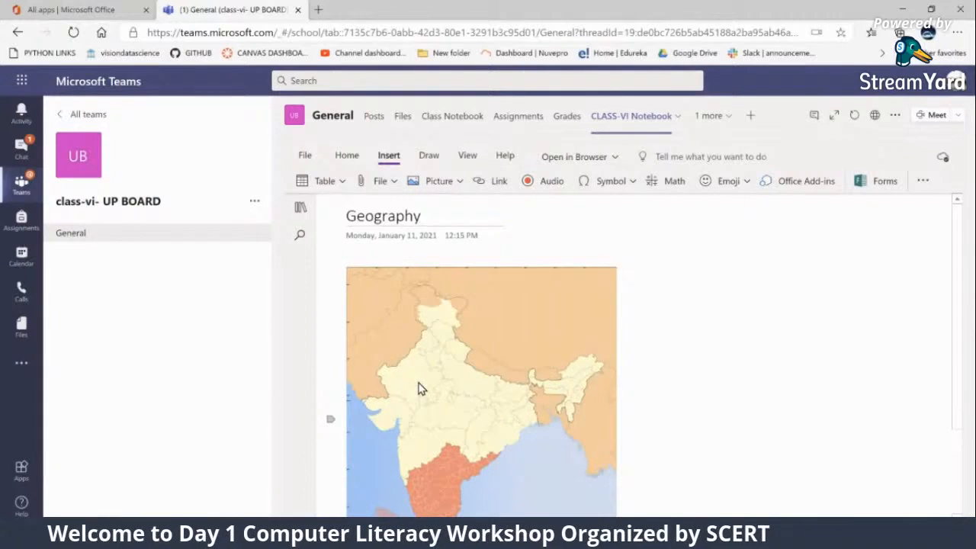
Enlarge the India map picture proportionally to about 1.75 times its inserted width
{"action": "scroll", "coordinate": [525, 351], "scroll_direction": "down", "scroll_amount": 1}
{"action": "scroll", "coordinate": [524, 351], "scroll_direction": "down", "scroll_amount": 1}
{"action": "left_click", "coordinate": [604, 453]}
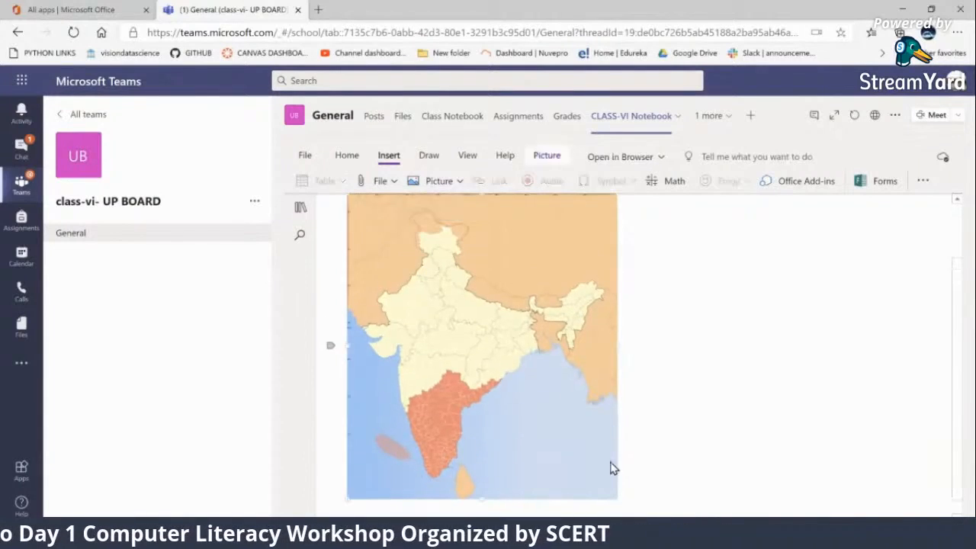
{"action": "left_click_drag", "start_coordinate": [617, 498], "coordinate": [511, 378]}
{"action": "left_click_drag", "start_coordinate": [593, 386], "coordinate": [821, 456]}
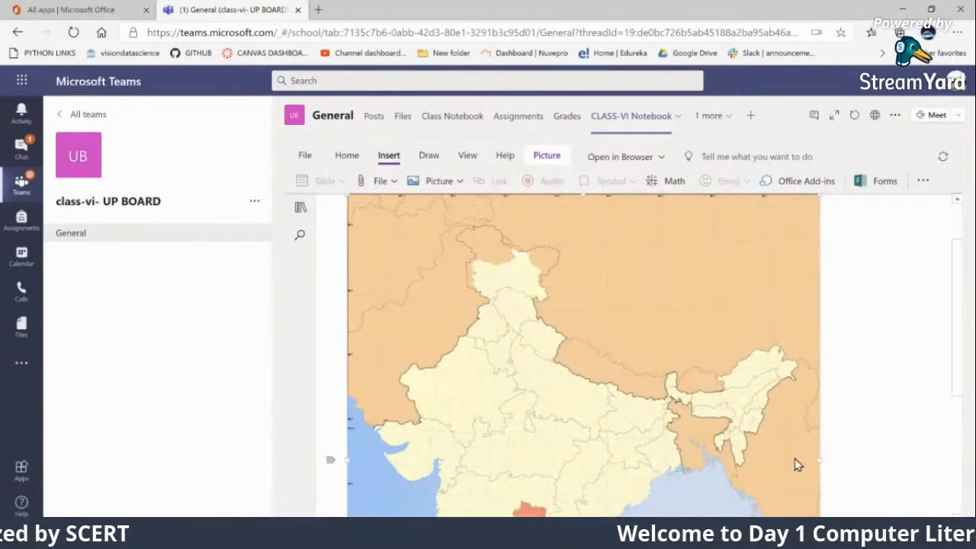
Trace the border of the state directly south of the northernmost one on the map with the blue pen
{"action": "left_click", "coordinate": [430, 157]}
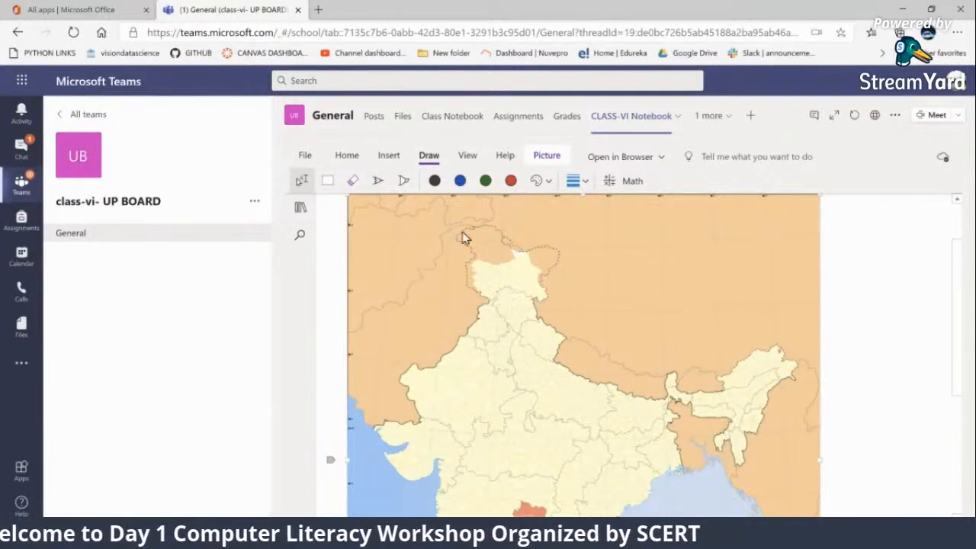
{"action": "left_click", "coordinate": [460, 187]}
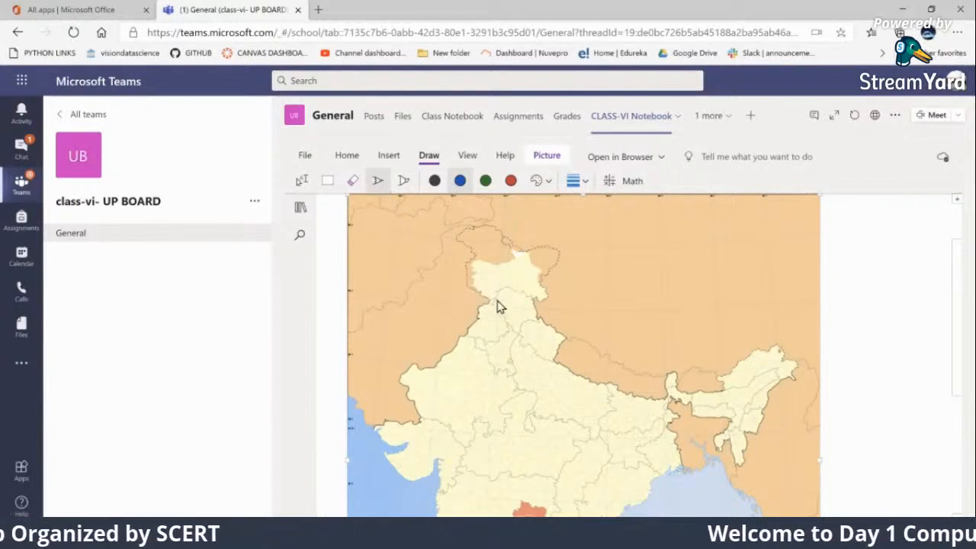
{"action": "mouse_move", "coordinate": [492, 303]}
{"action": "left_mouse_down"}
{"action": "mouse_move", "coordinate": [523, 293]}
{"action": "mouse_move", "coordinate": [540, 324]}
{"action": "mouse_move", "coordinate": [517, 337]}
{"action": "mouse_move", "coordinate": [507, 321]}
{"action": "left_mouse_up"}
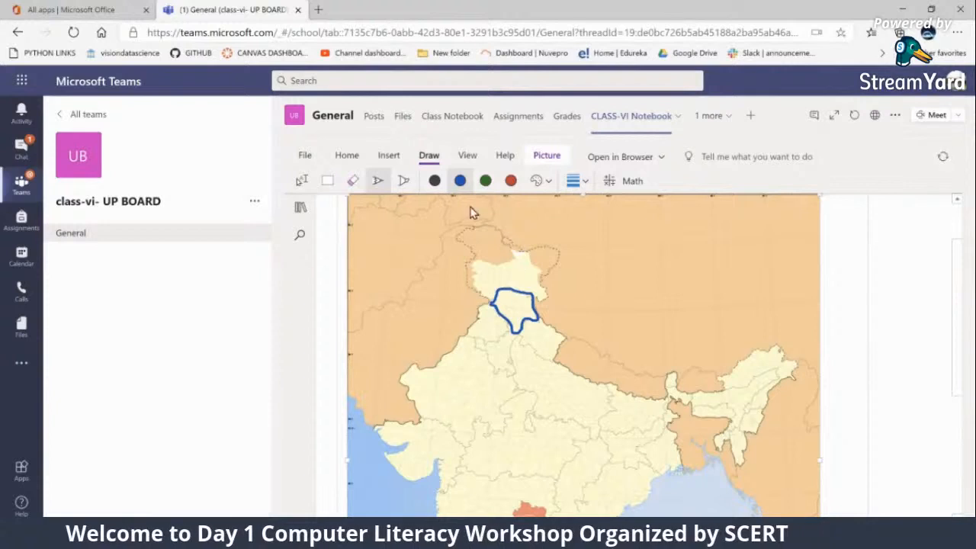
Trace the eastern state below the Nepal border in red pen, and mark the blue-outlined state 1 and the red-outlined state 2 with pointer lines
{"action": "left_click", "coordinate": [510, 183]}
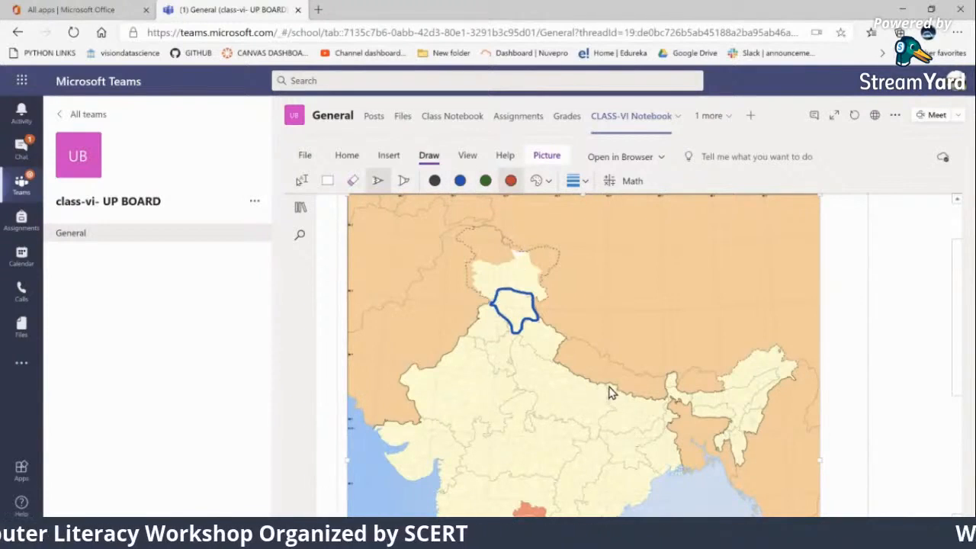
{"action": "mouse_move", "coordinate": [610, 398]}
{"action": "left_mouse_down"}
{"action": "mouse_move", "coordinate": [610, 431]}
{"action": "mouse_move", "coordinate": [633, 434]}
{"action": "mouse_move", "coordinate": [661, 426]}
{"action": "mouse_move", "coordinate": [670, 404]}
{"action": "mouse_move", "coordinate": [605, 387]}
{"action": "left_mouse_up"}
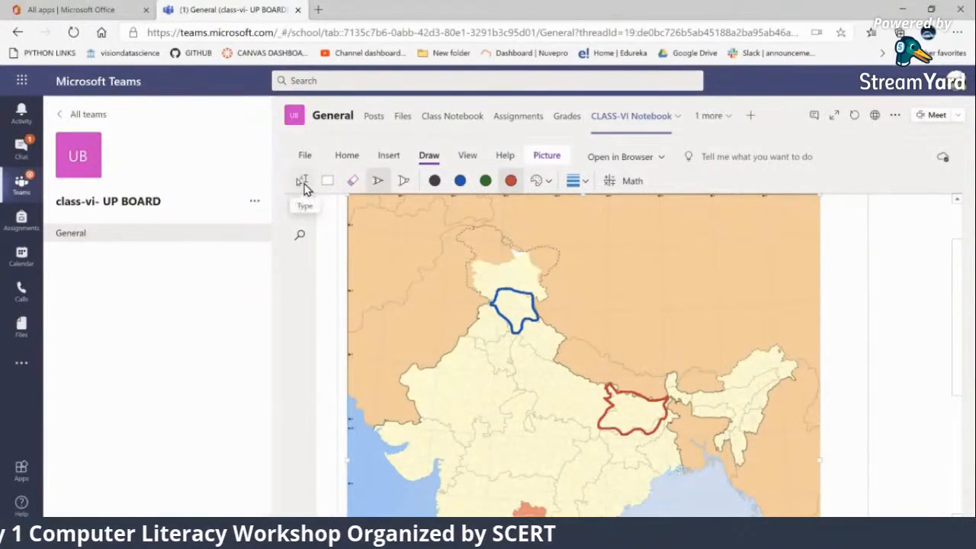
{"action": "left_click_drag", "start_coordinate": [517, 309], "coordinate": [603, 312]}
{"action": "mouse_move", "coordinate": [635, 399]}
{"action": "left_mouse_down"}
{"action": "mouse_move", "coordinate": [661, 357]}
{"action": "mouse_move", "coordinate": [682, 358]}
{"action": "left_mouse_up"}
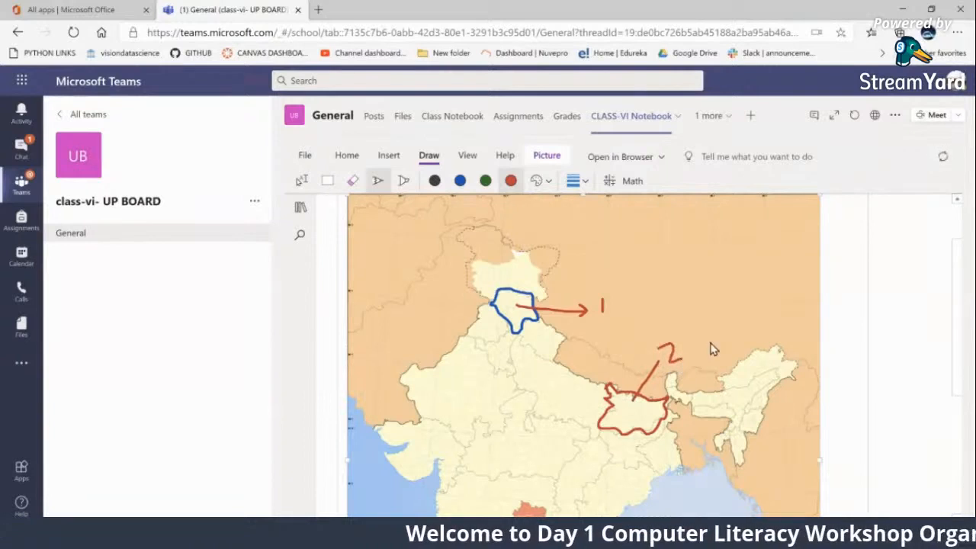